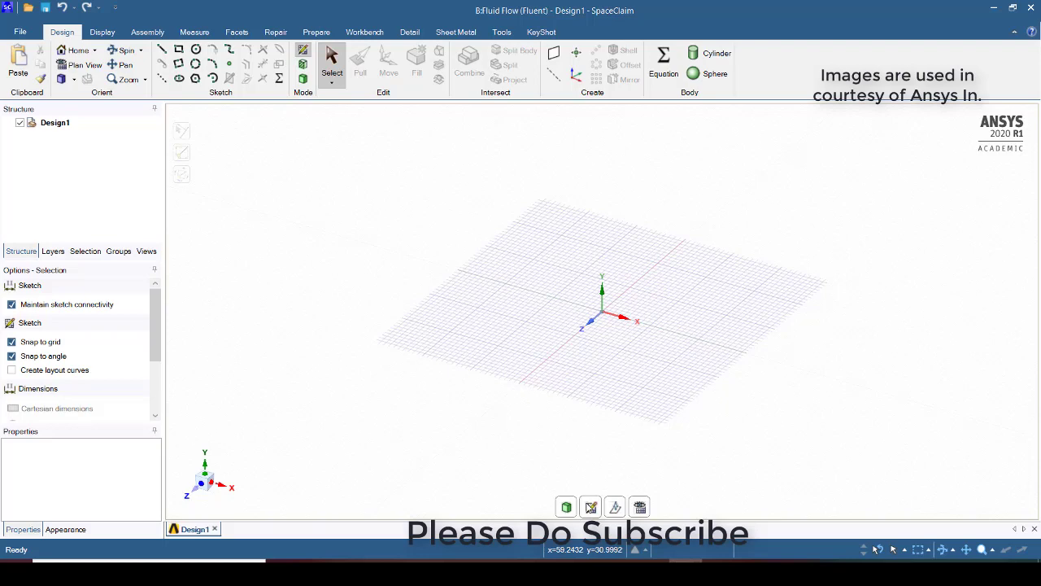
- Leave the current sketch and start a new sketch on the XY plane in Plan View
left_click(567, 507)
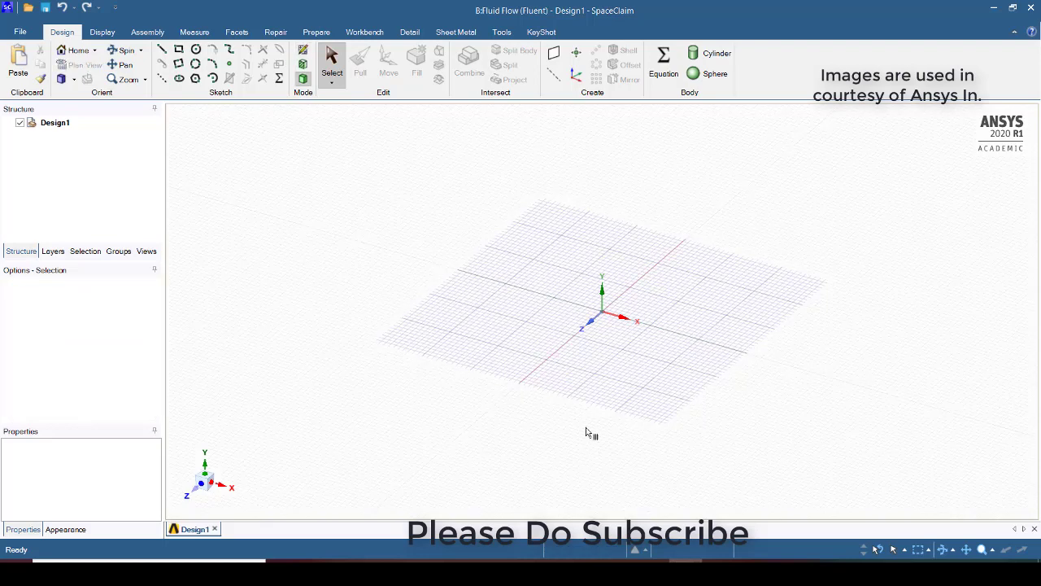
left_click(606, 319)
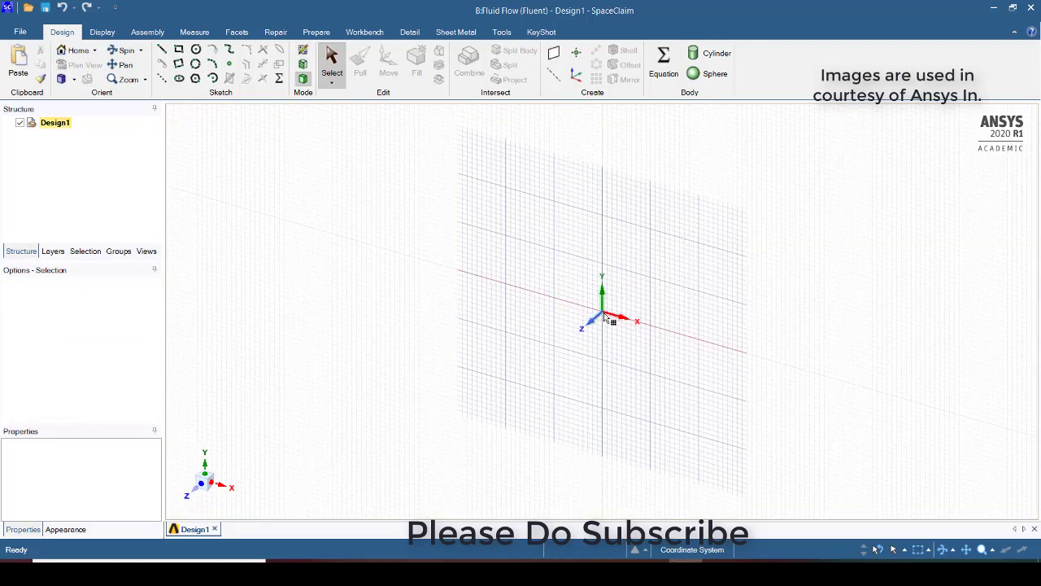
left_click(199, 494)
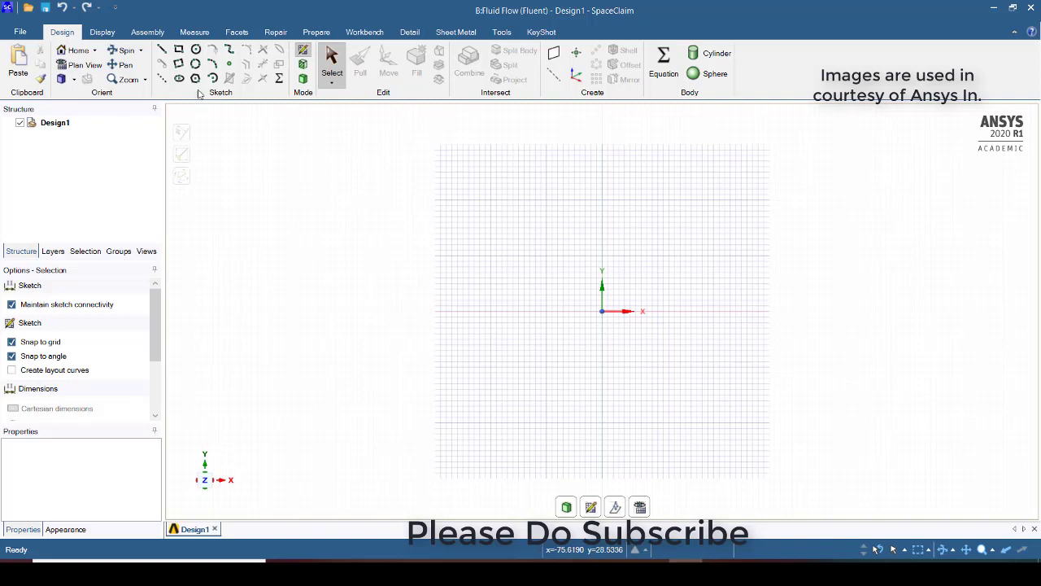
left_click(196, 49)
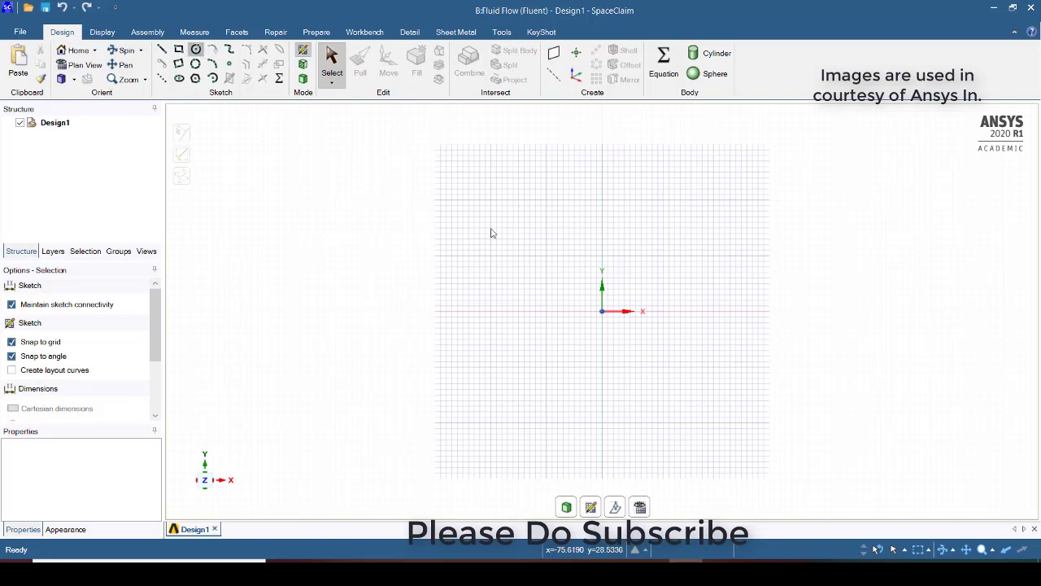
- Draw two concentric circles at the origin, 30 mm and 32 mm in diameter
left_click(602, 311)
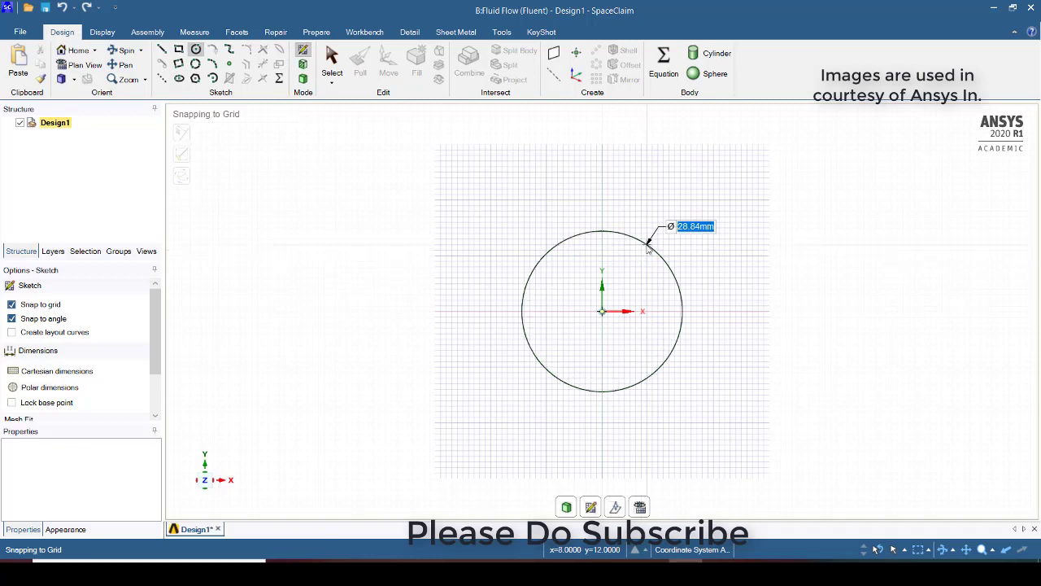
left_click(648, 249)
type("30")
key("Return")
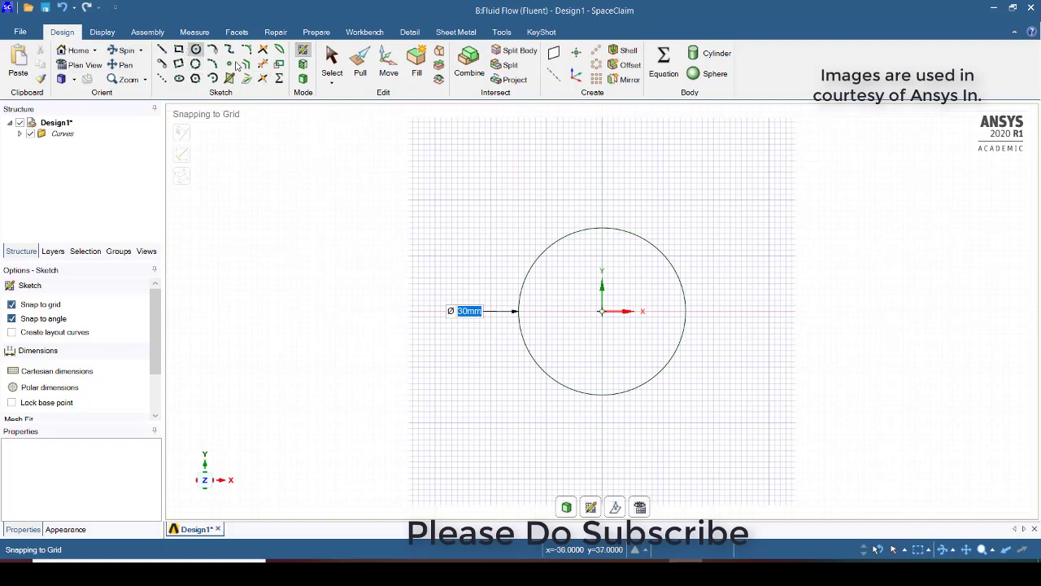
left_click(602, 311)
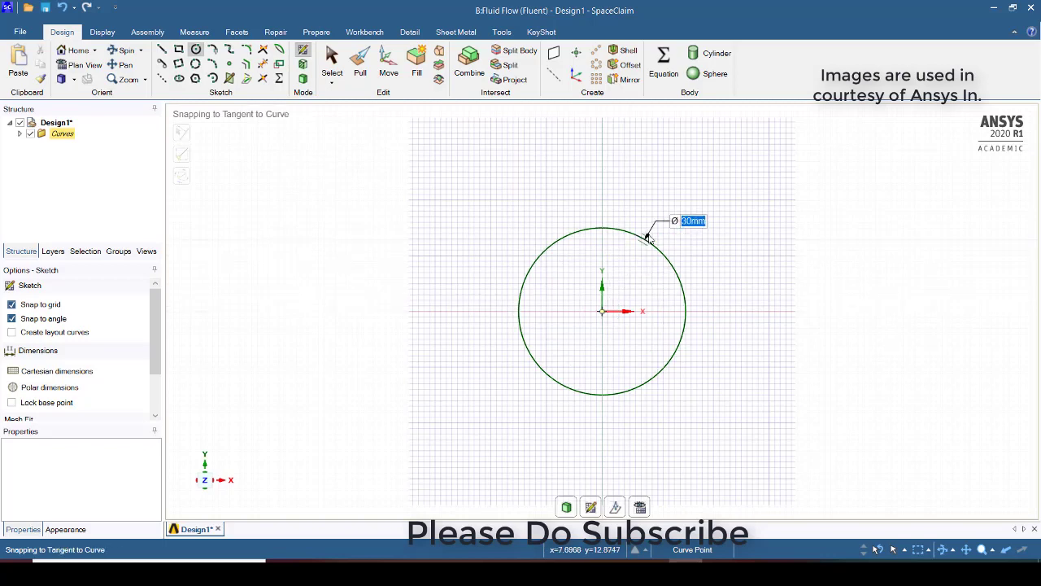
type("32mm")
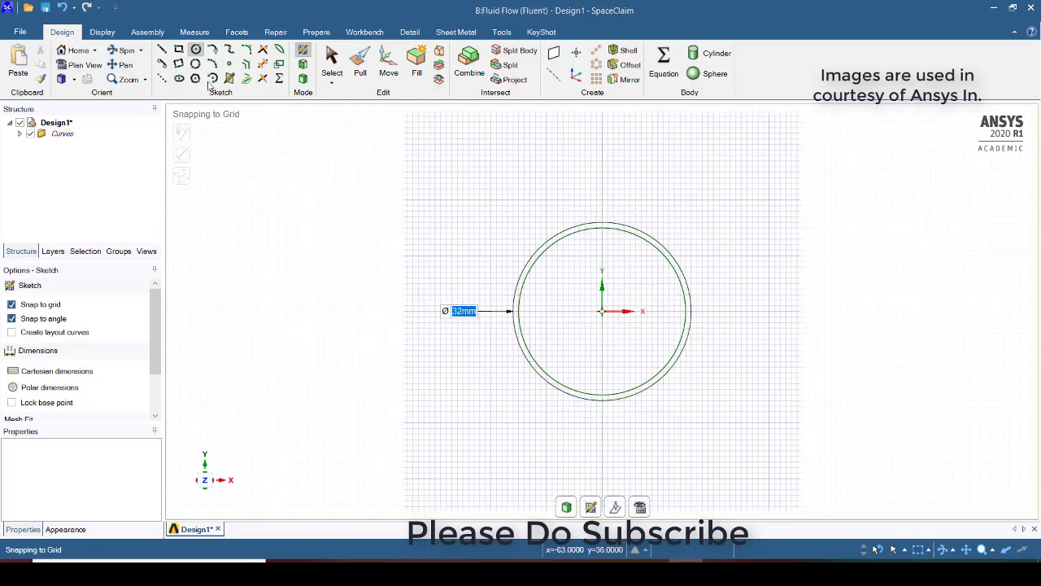
- Draw a straight line across the circles' diameter
left_click(161, 49)
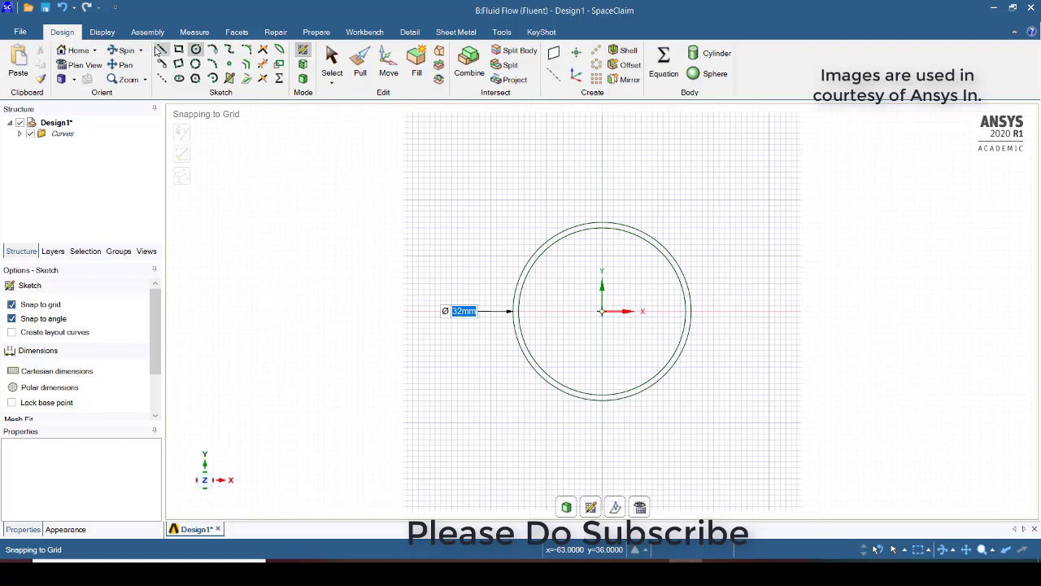
left_click(513, 311)
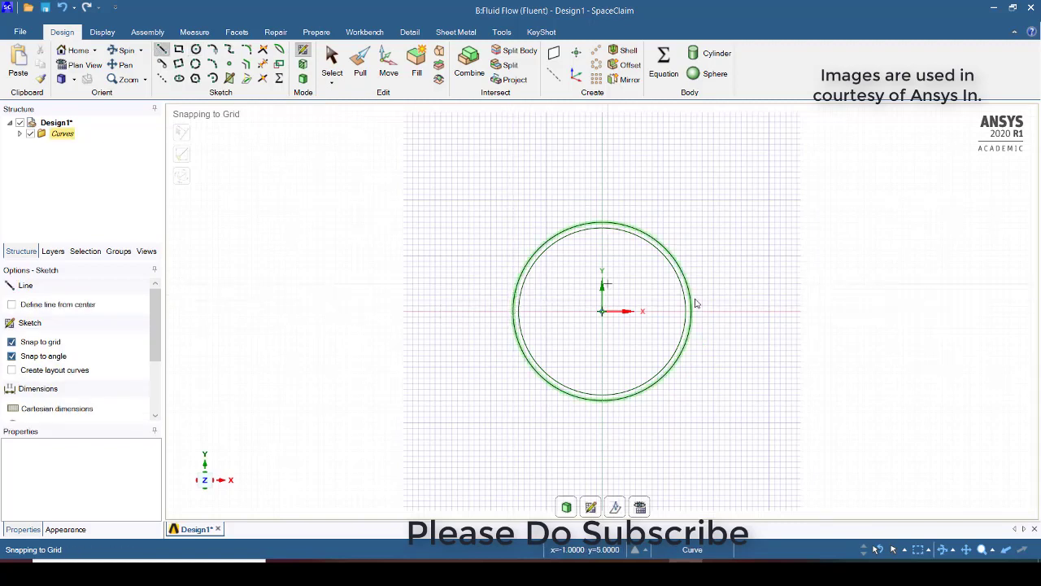
left_click(694, 319)
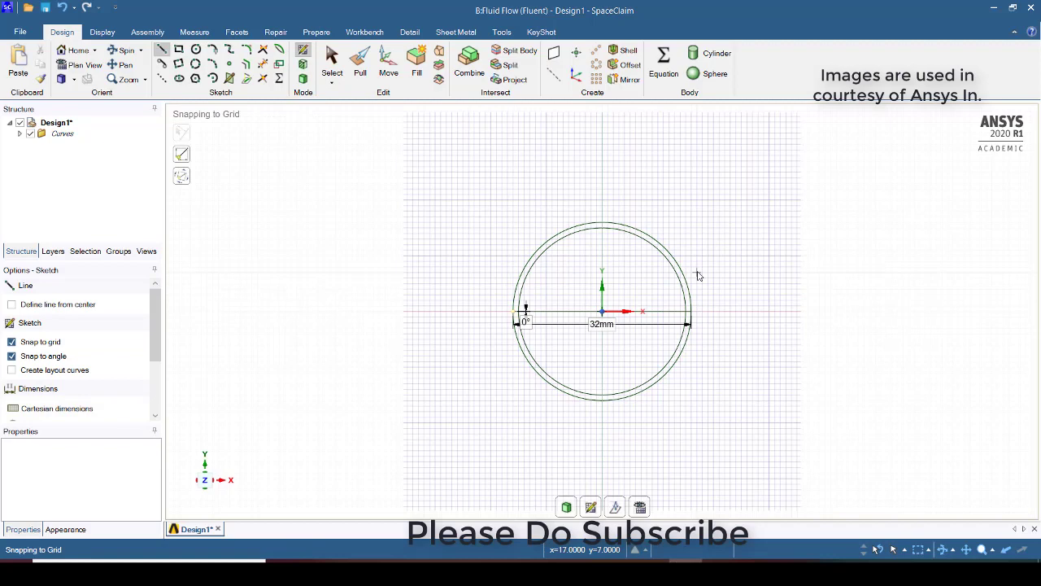
key("Escape")
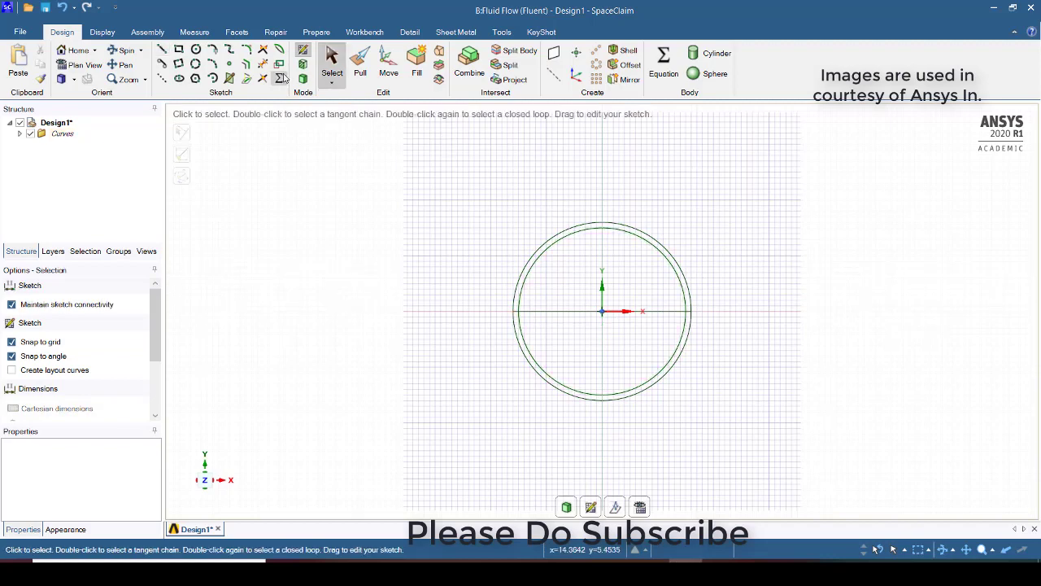
- Trim away the upper outer arc, upper inner arc and the dividing line
left_click(262, 65)
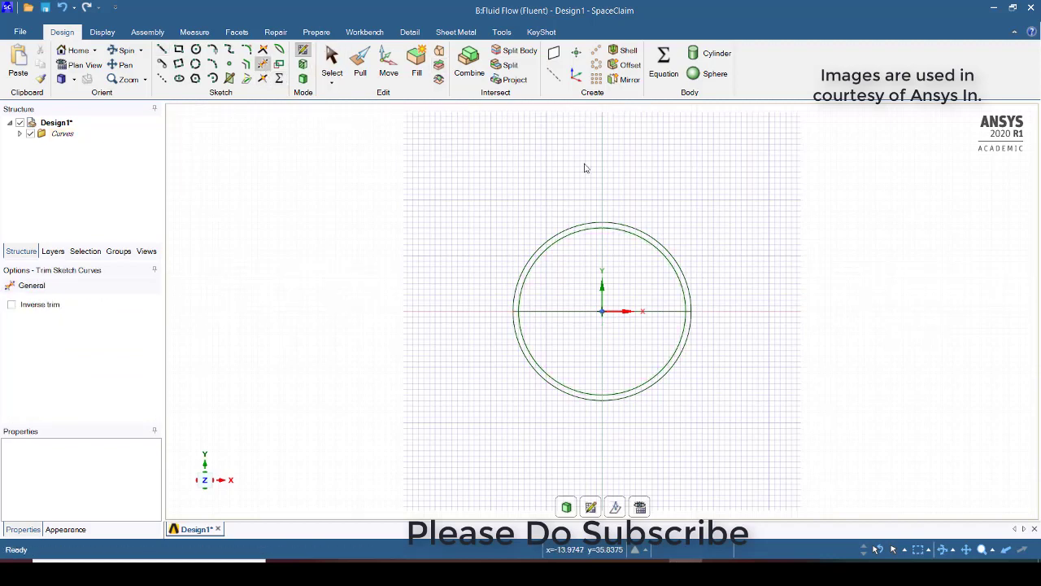
left_click(582, 231)
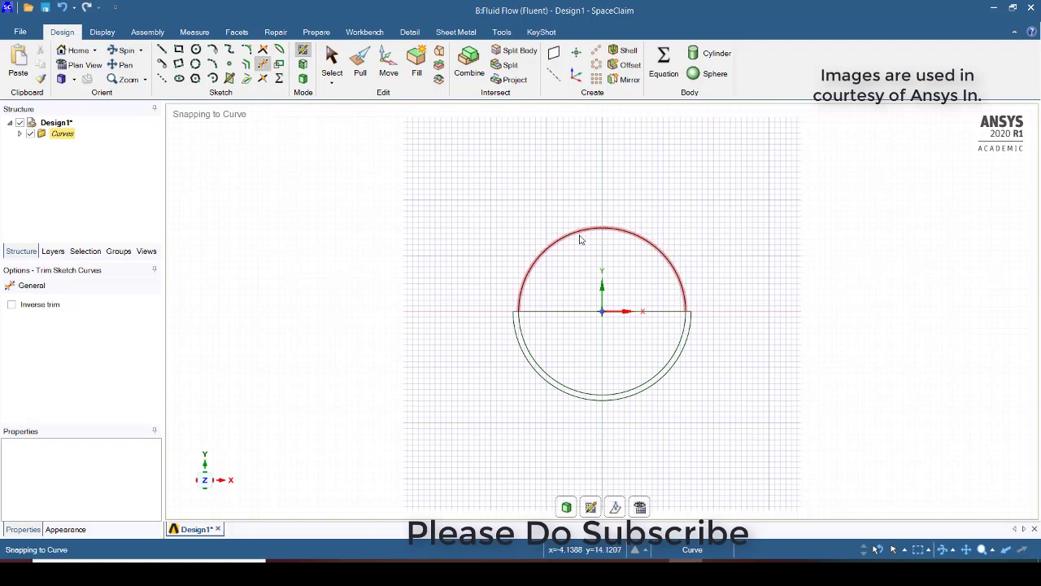
left_click(581, 231)
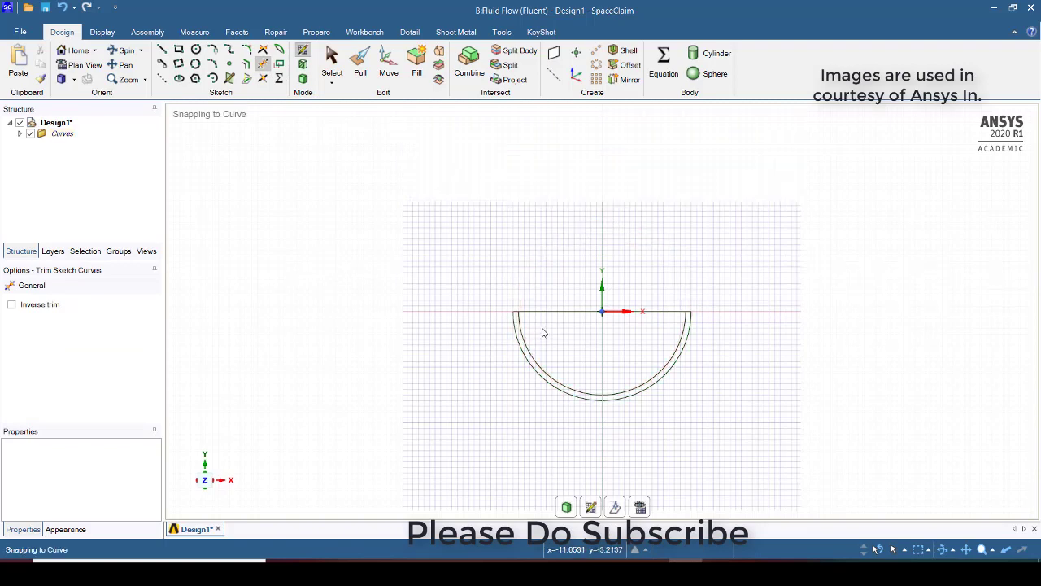
left_click(606, 311)
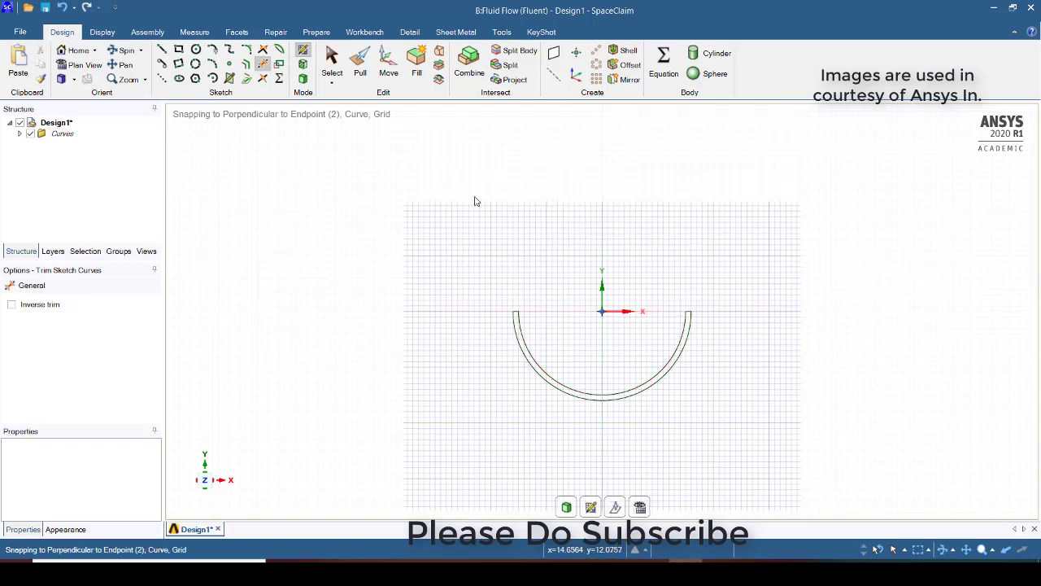
- Add a 4 mm diameter circle centred at the origin
left_click(196, 50)
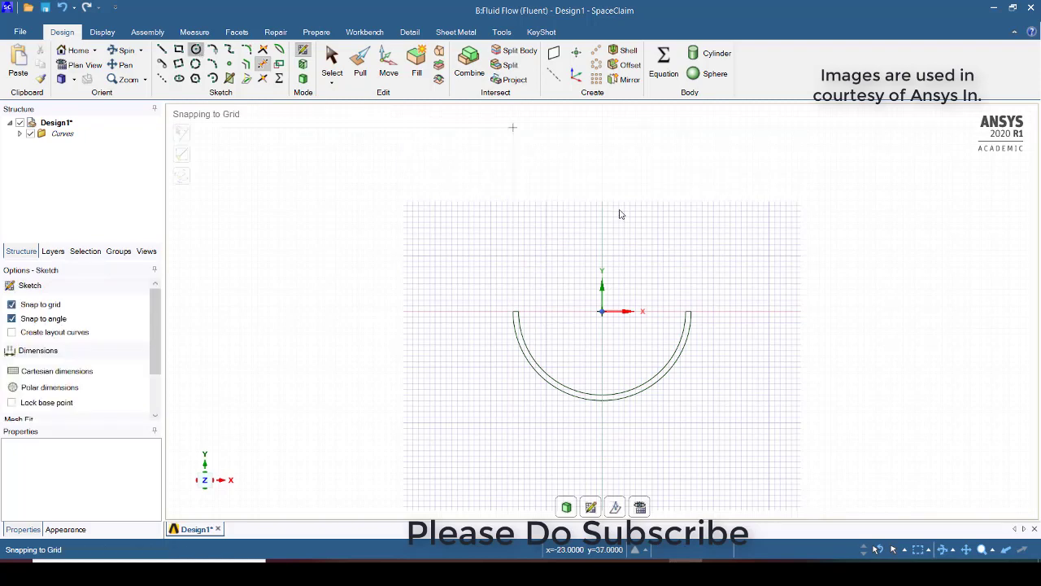
left_click(603, 312)
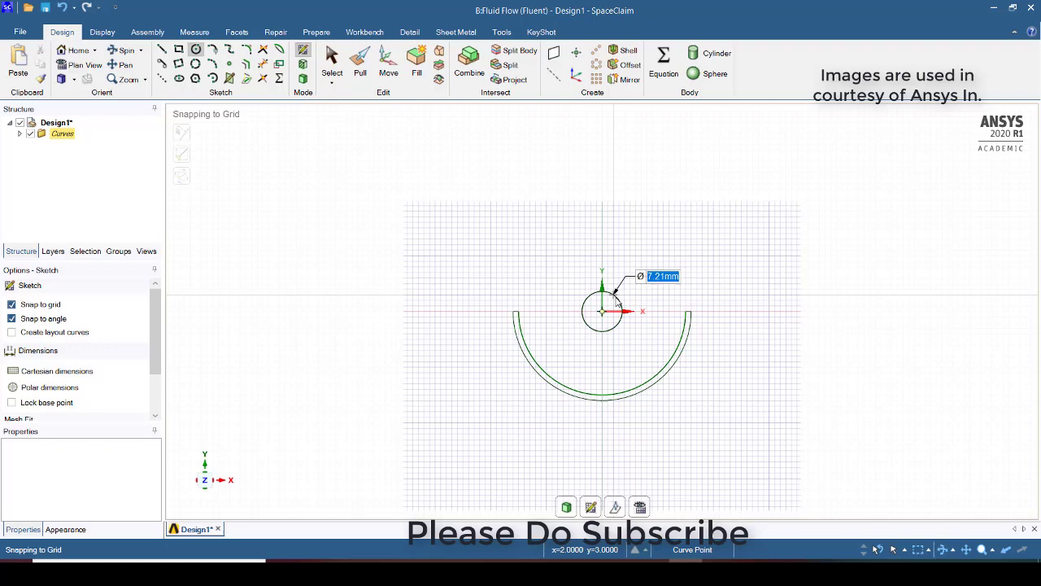
type("4")
key("Return")
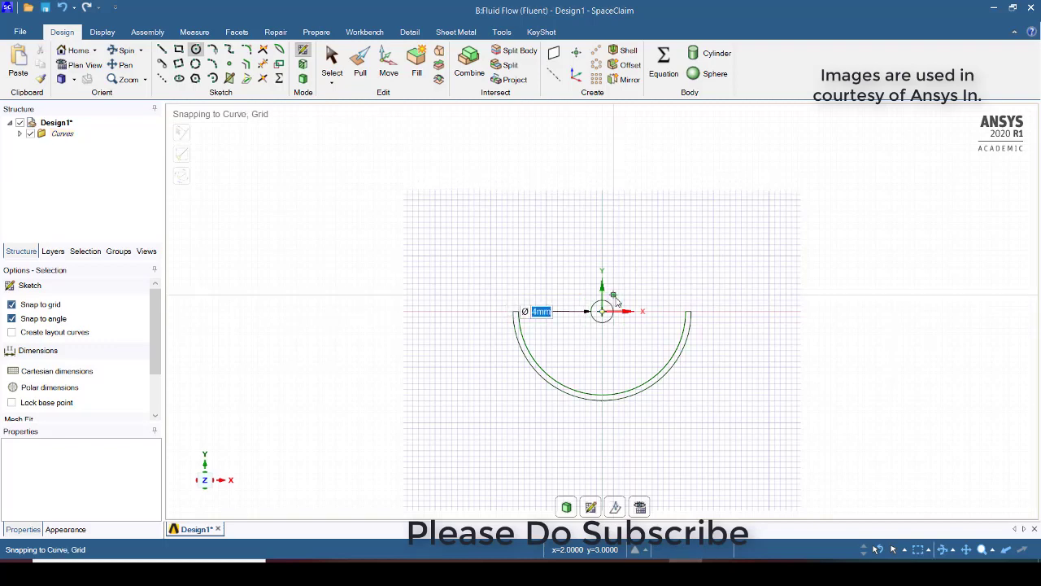
key("Escape")
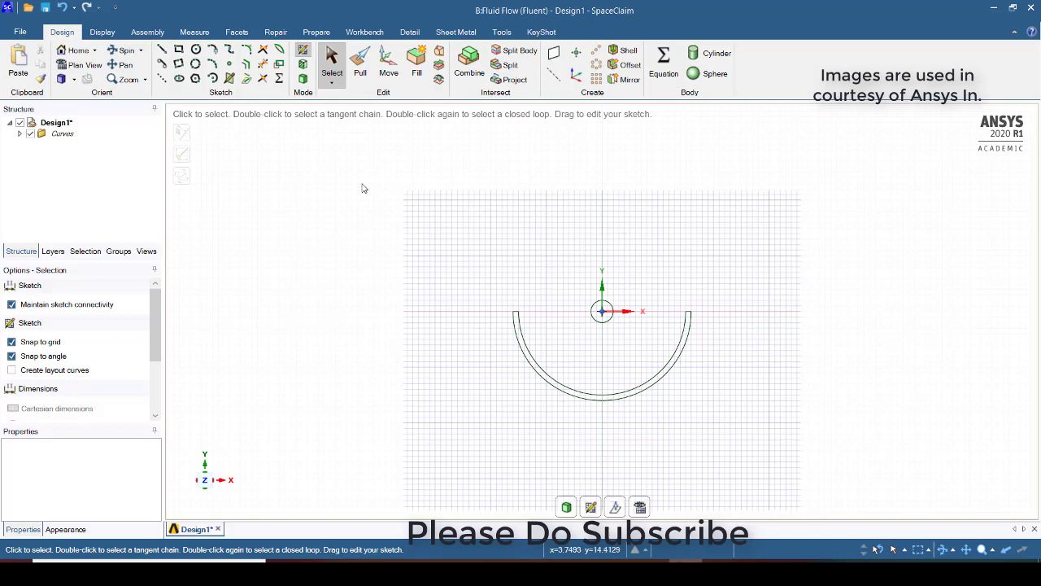
- Switch to 3D Mode and select the semicircular band and 4 mm disc faces for pulling
left_click(306, 84)
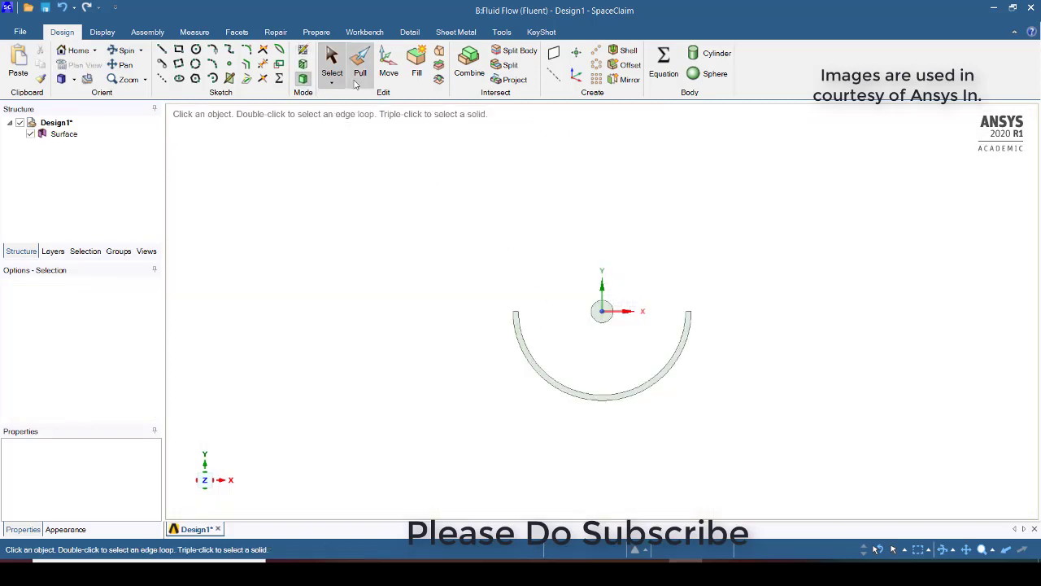
left_click(605, 320)
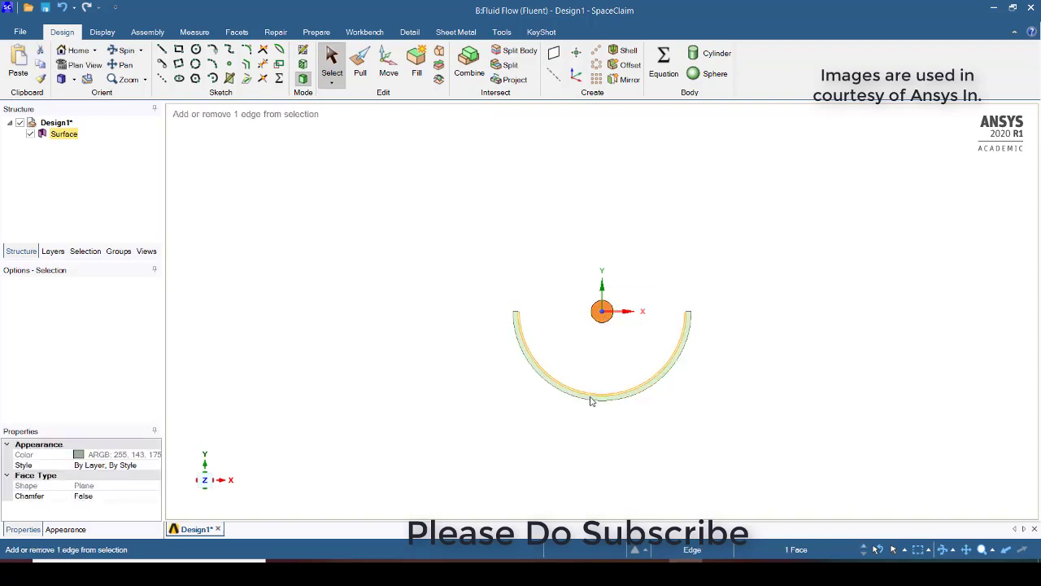
left_click(591, 400)
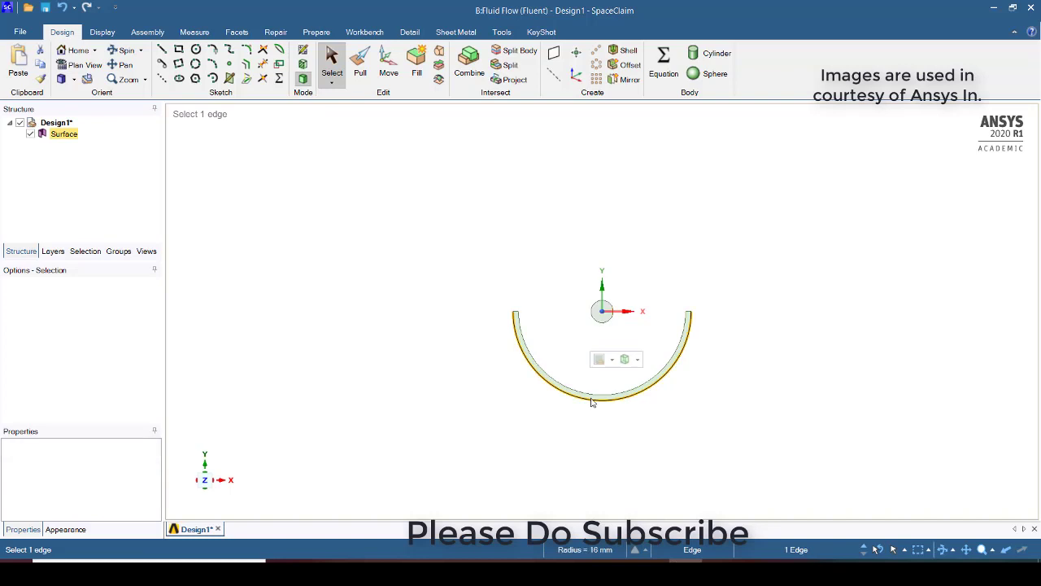
left_click(607, 405)
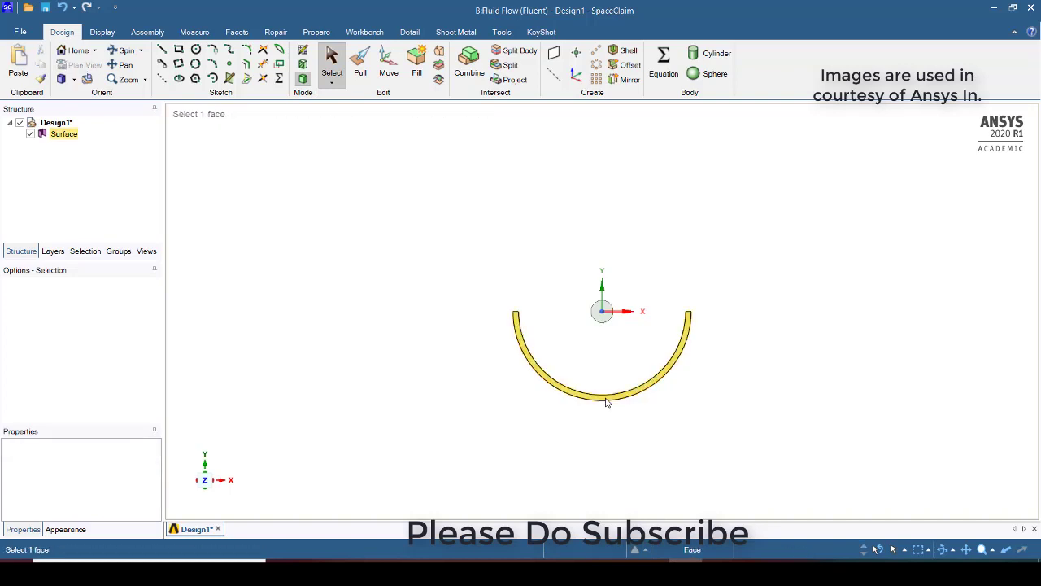
left_click(606, 402)
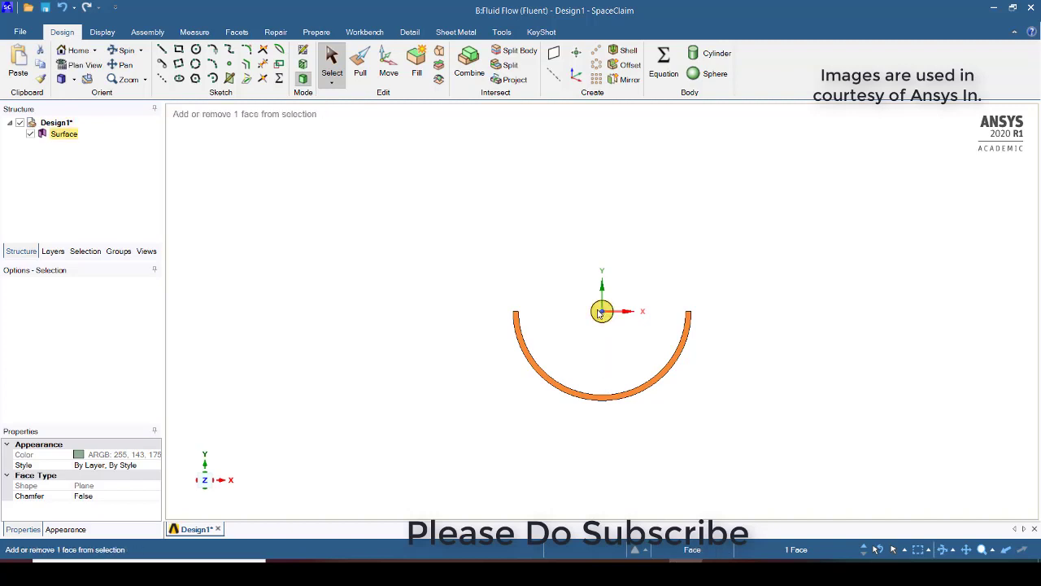
left_click(601, 313, "ctrl")
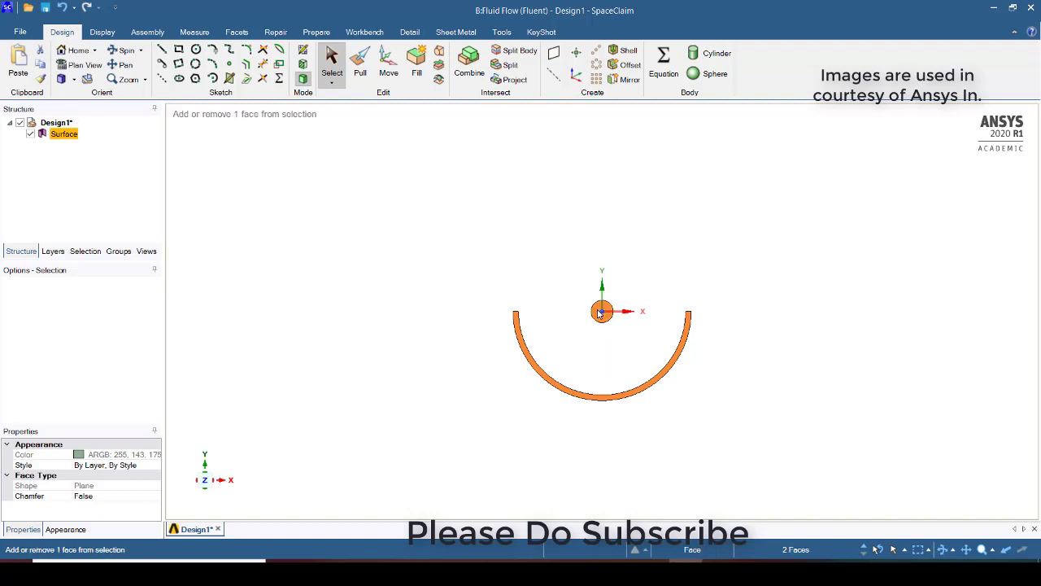
left_click(354, 73)
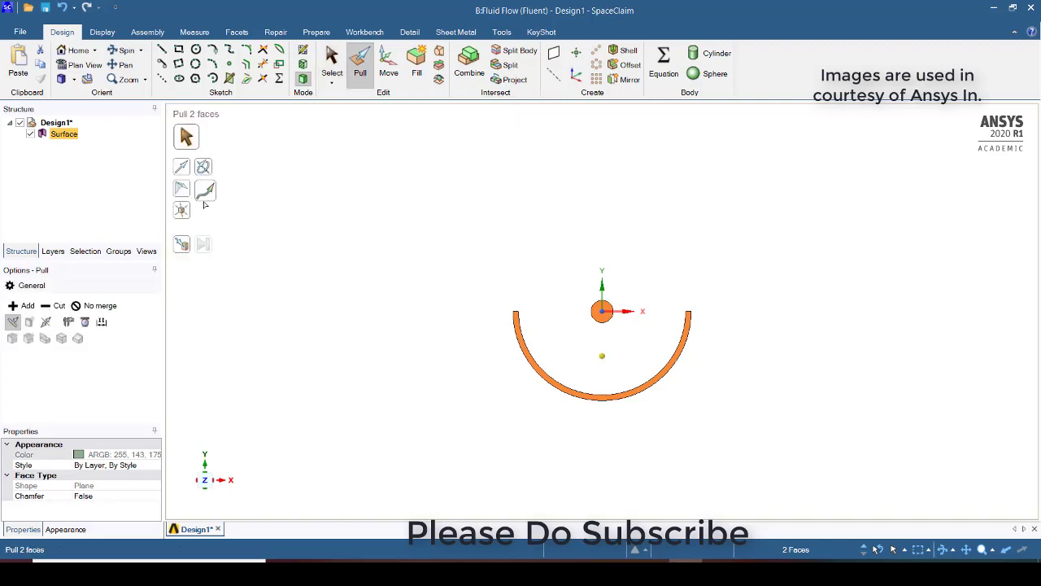
- Enable No merge and Pull Both Sides, then rotate to view the arc in 3D
left_click(88, 305)
left_click(47, 323)
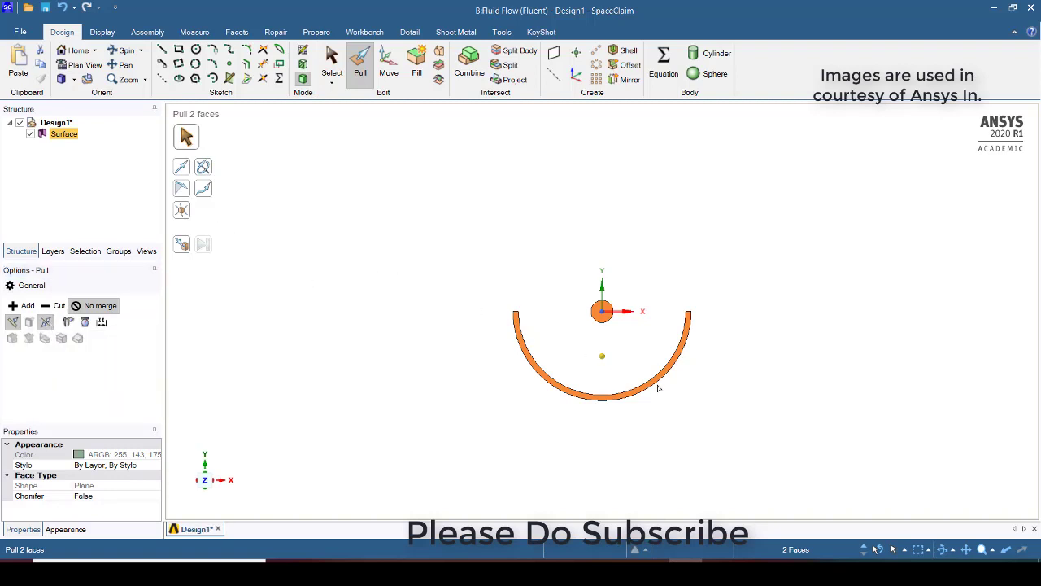
key("Escape")
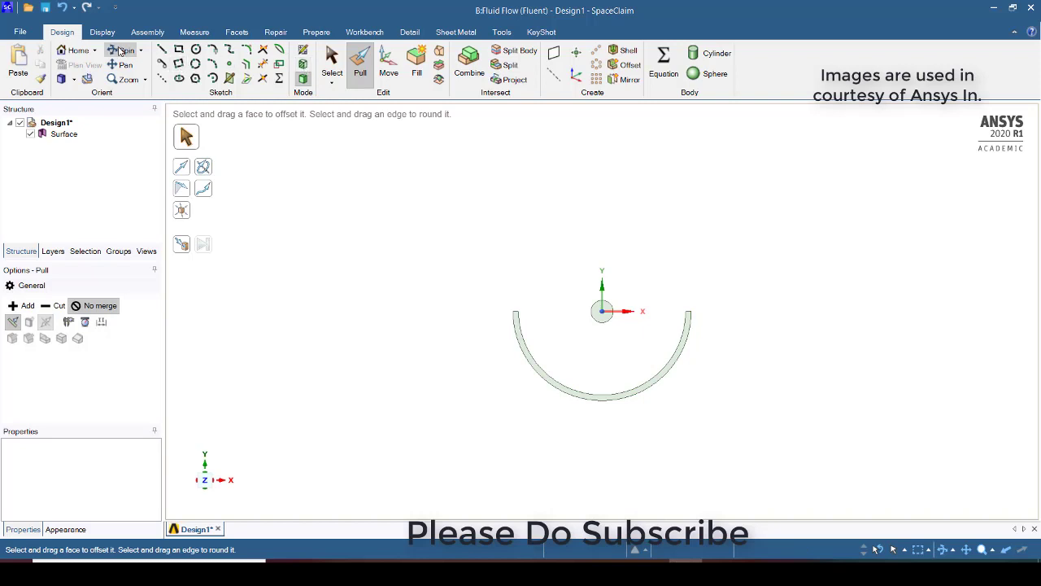
middle_click_drag(423, 211, 502, 249)
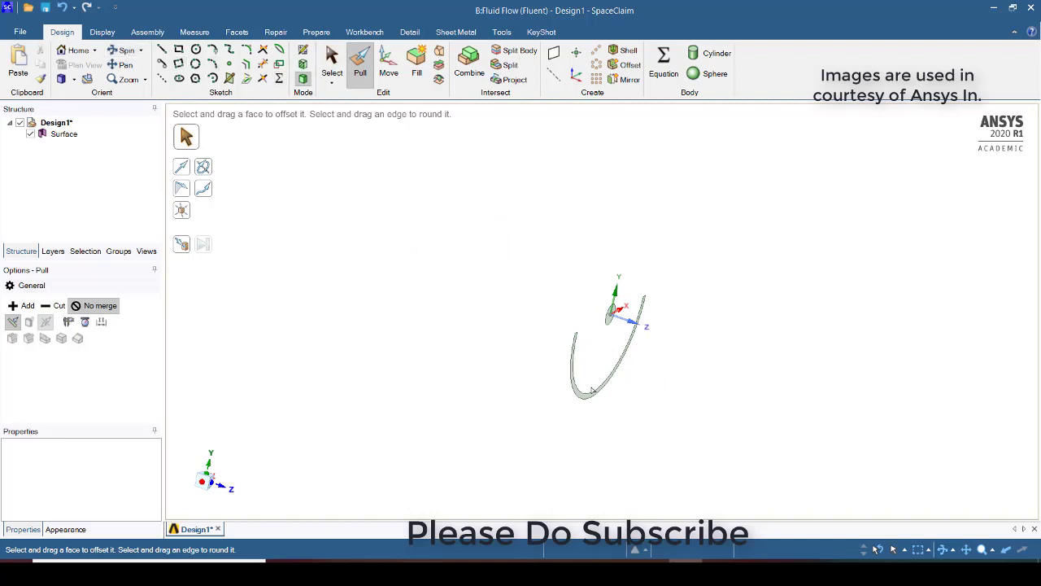
- Pull the reflector arc and absorber pipe surfaces into 400 mm long solids
left_click(611, 356)
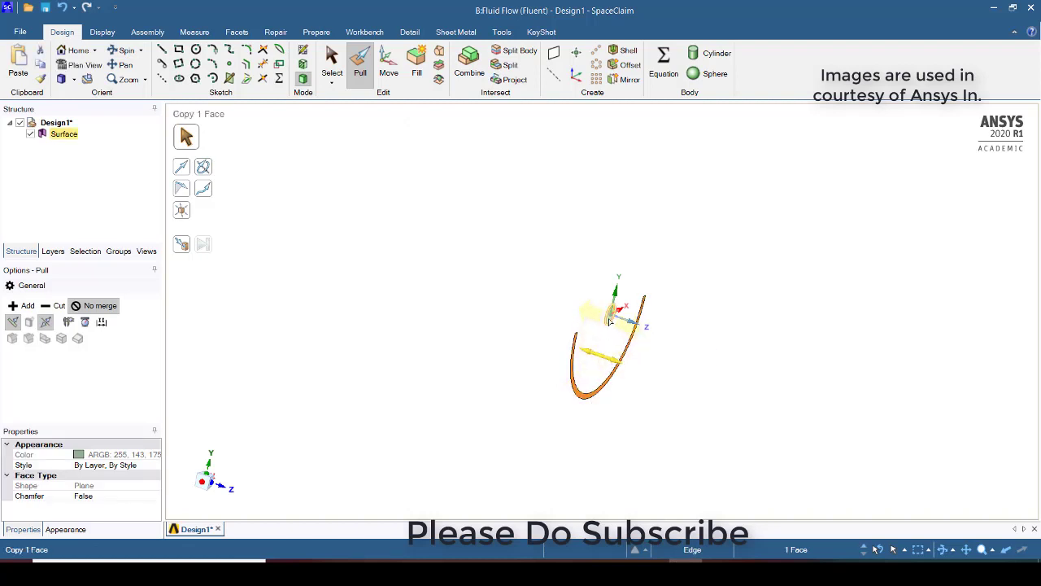
left_click(609, 321, "ctrl")
left_click(610, 321, "ctrl")
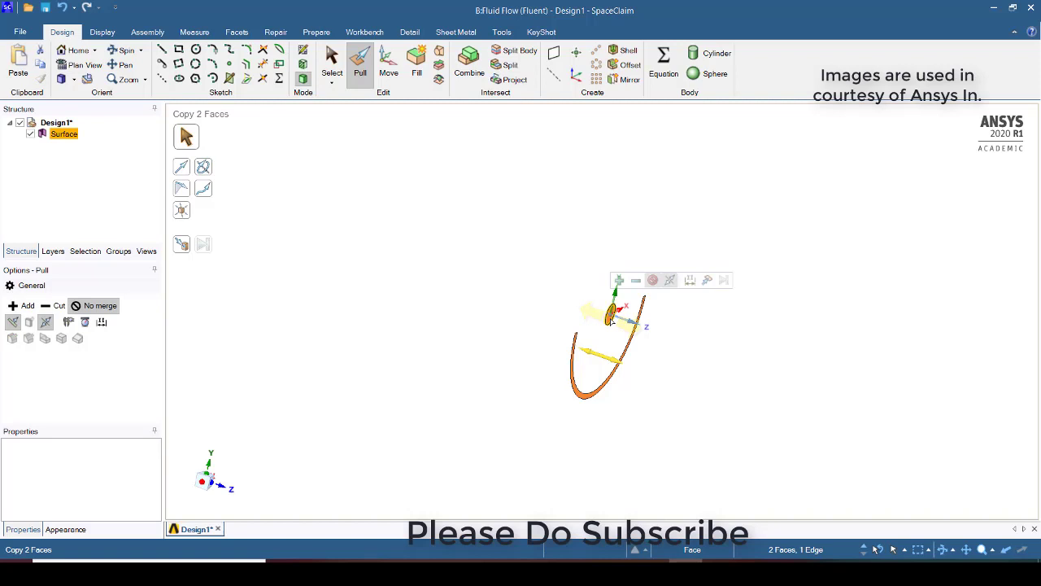
left_click_drag(540, 332, 527, 298)
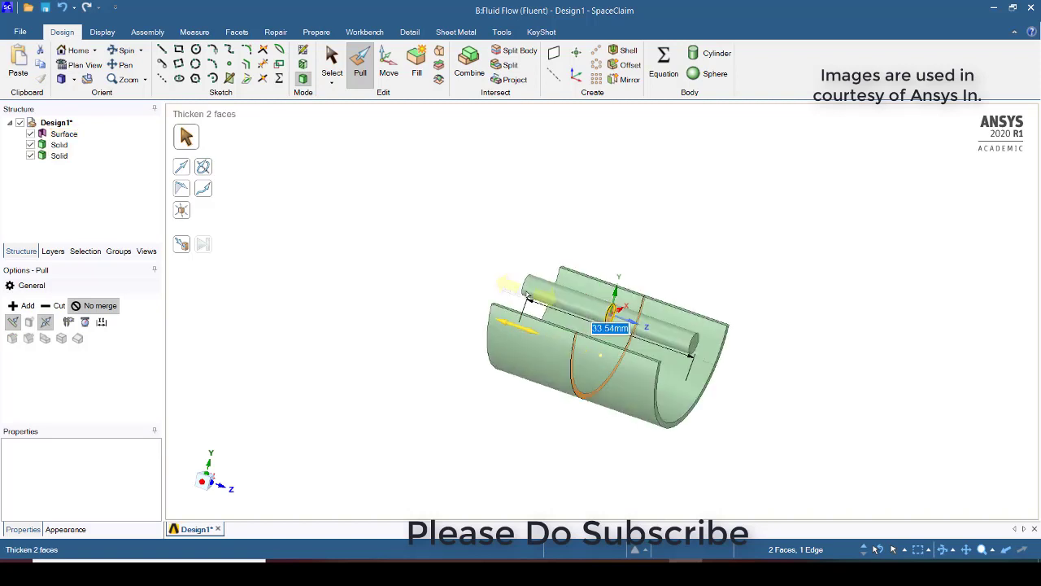
type("400")
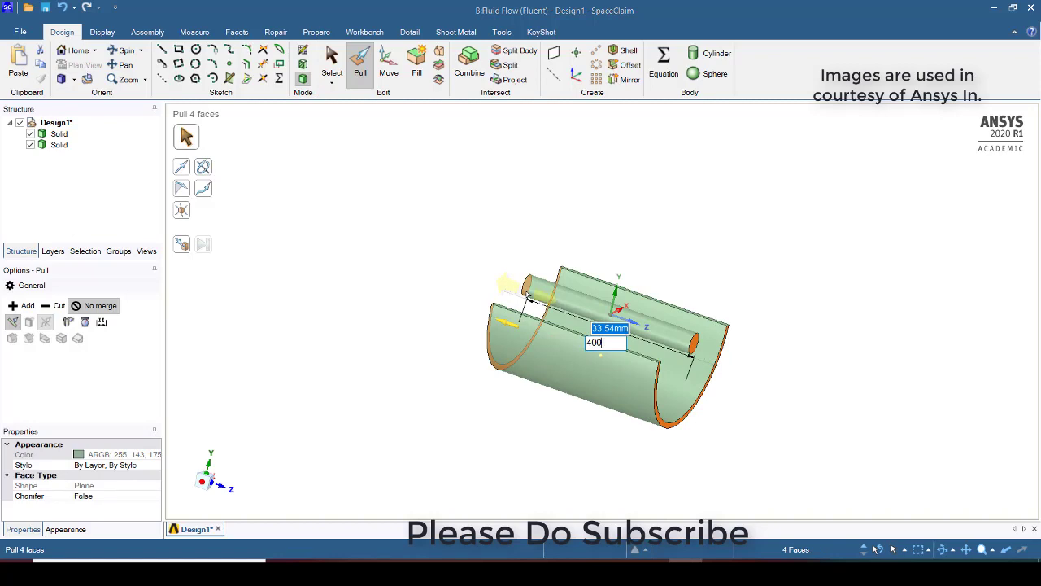
key("Return")
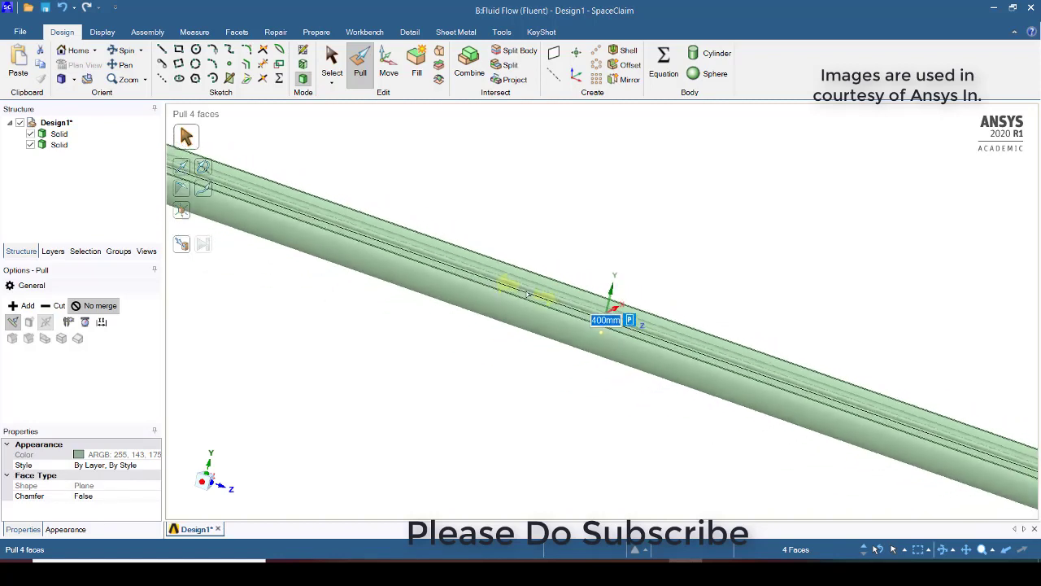
key("Escape")
key("Escape")
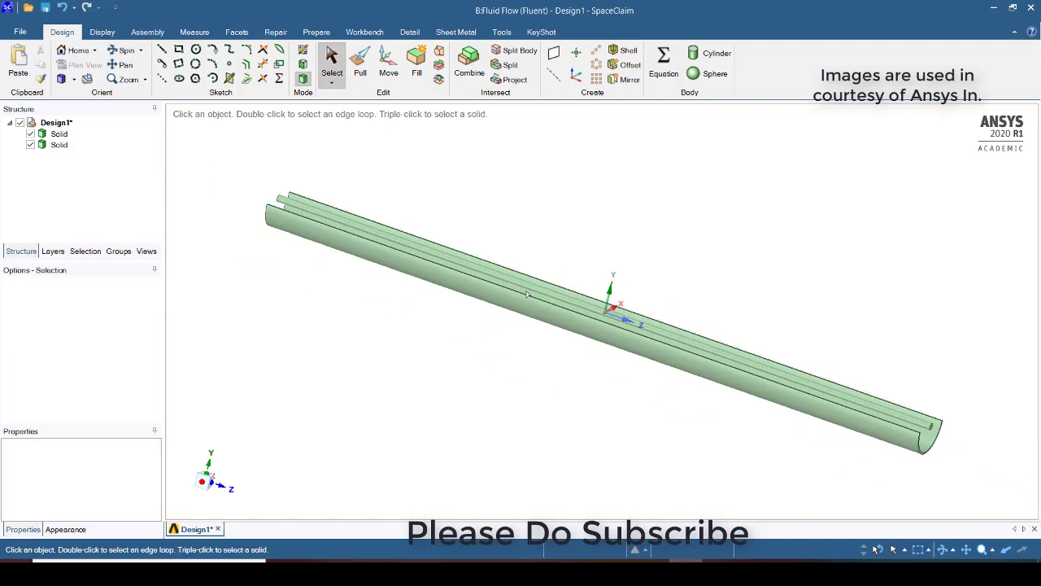
- Create a datum plane at the origin and sketch on it in Plan View
left_click(527, 295)
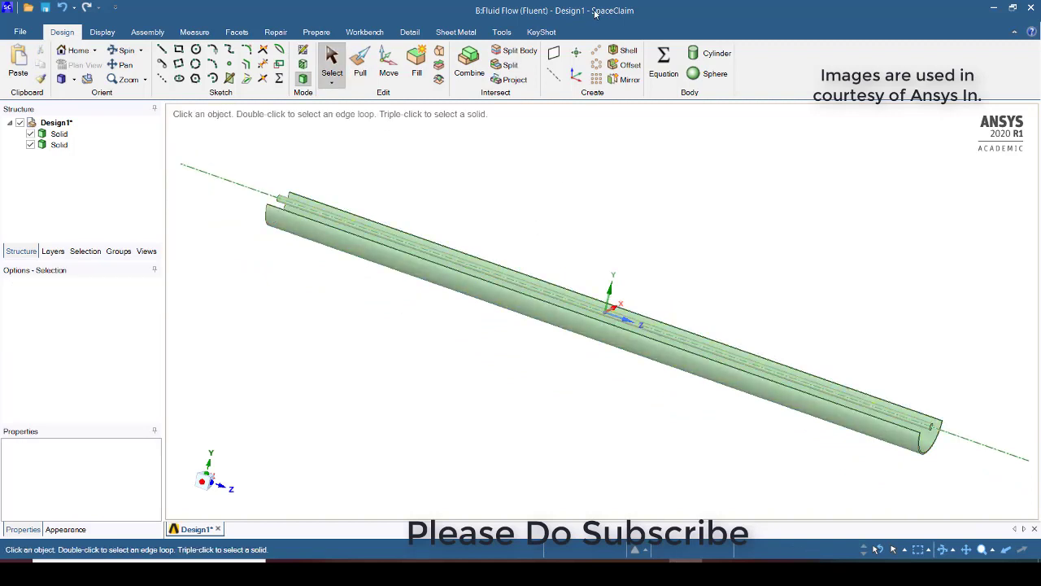
left_click(303, 52)
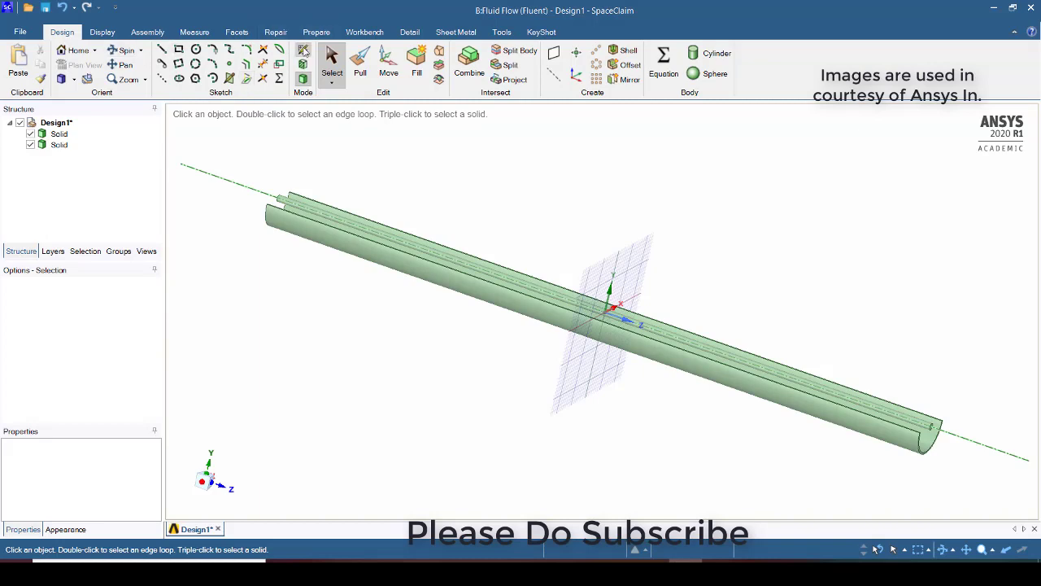
left_click(303, 52)
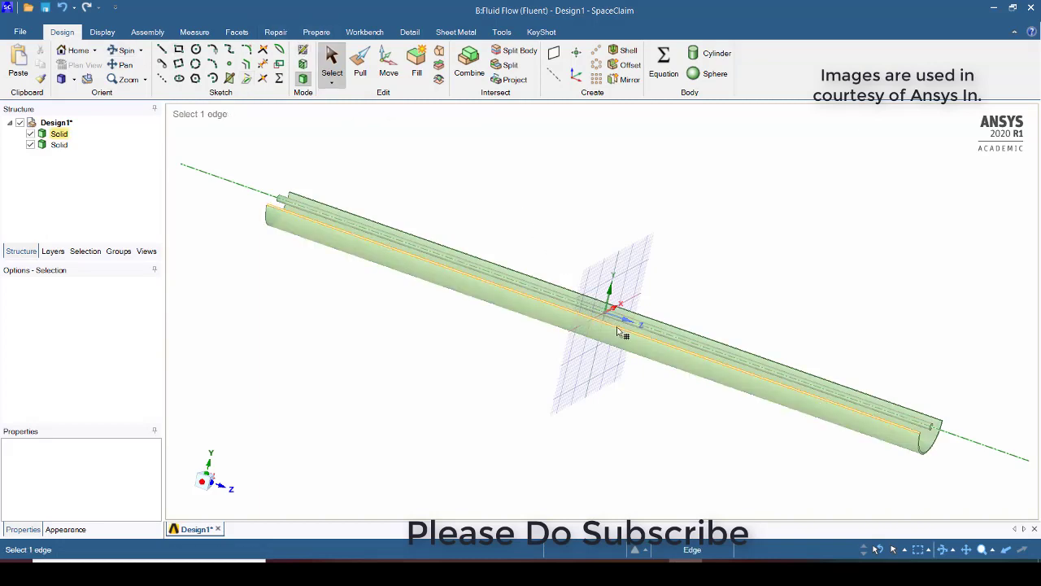
left_click(627, 278)
key("d")
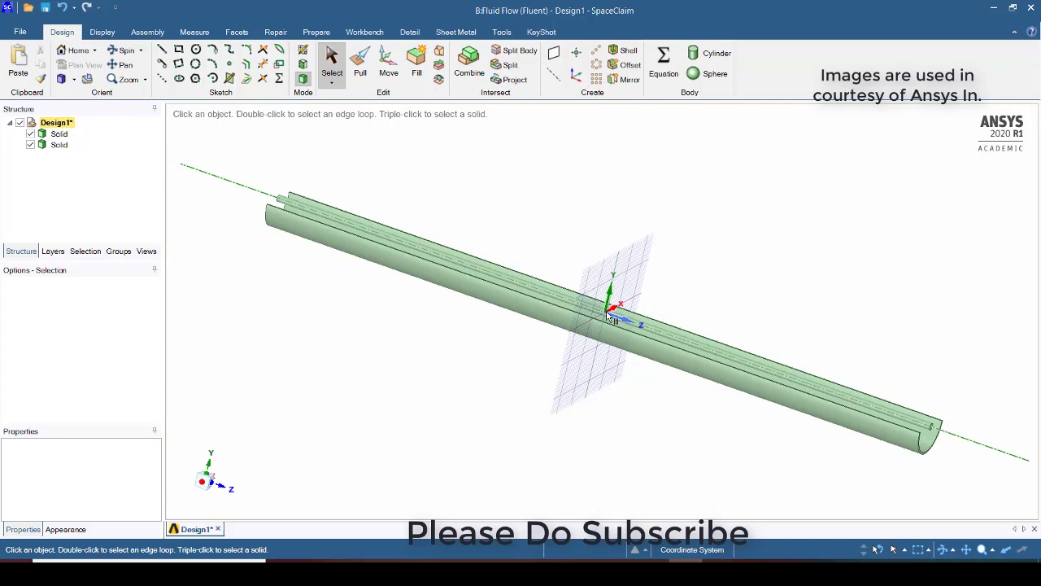
key("k")
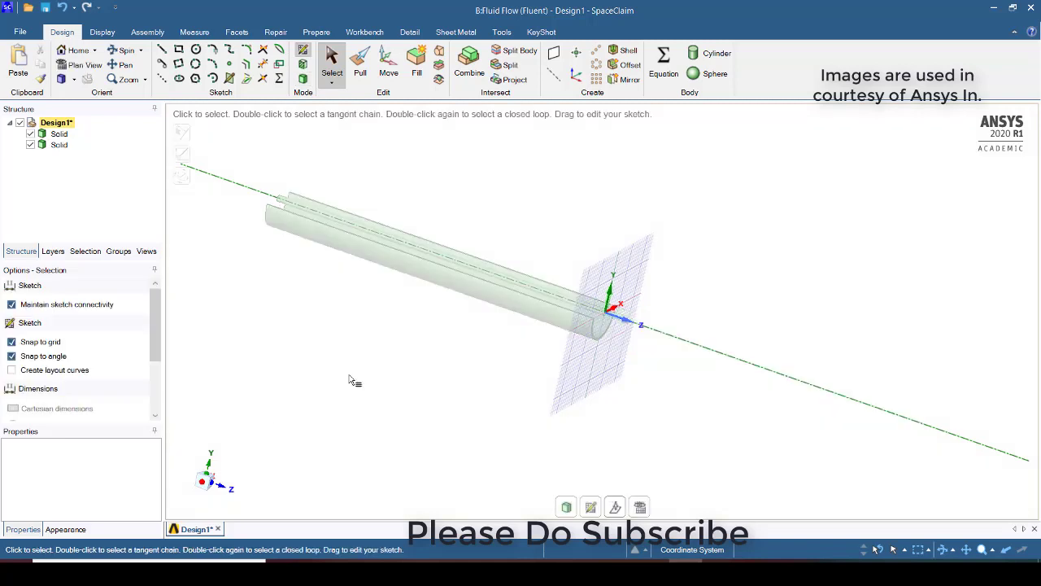
left_click(225, 489)
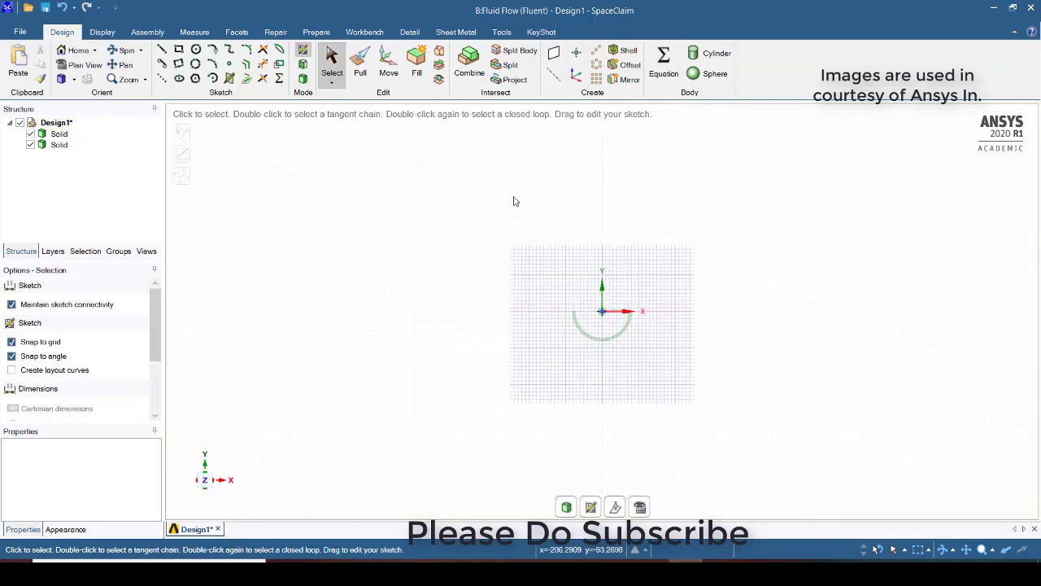
- Draw a 96 mm by 81 mm rectangle enclosing the trough and rod cross-section
left_click(179, 49)
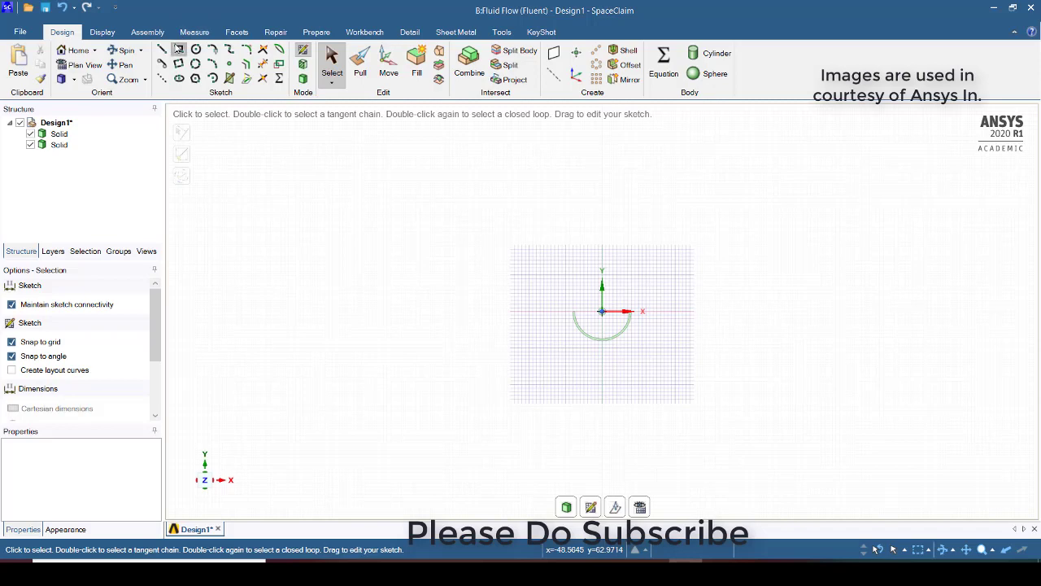
left_click(529, 277)
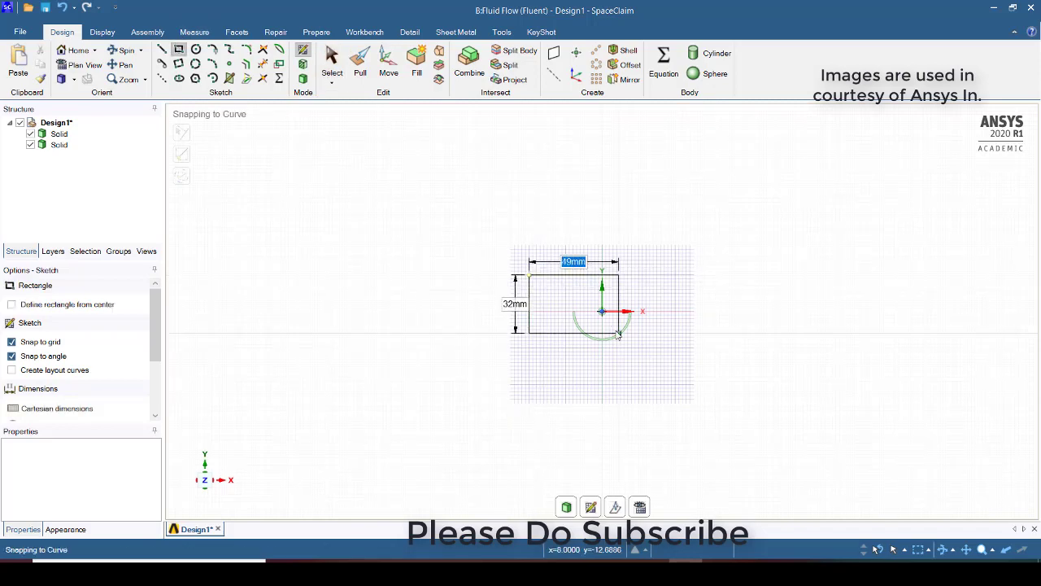
left_click(690, 403)
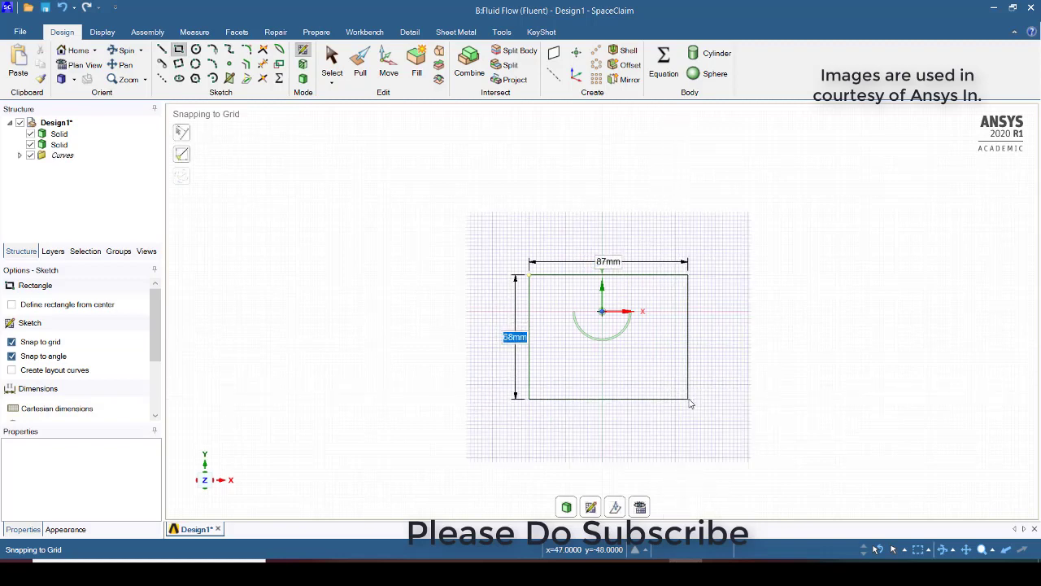
key("ctrl+z")
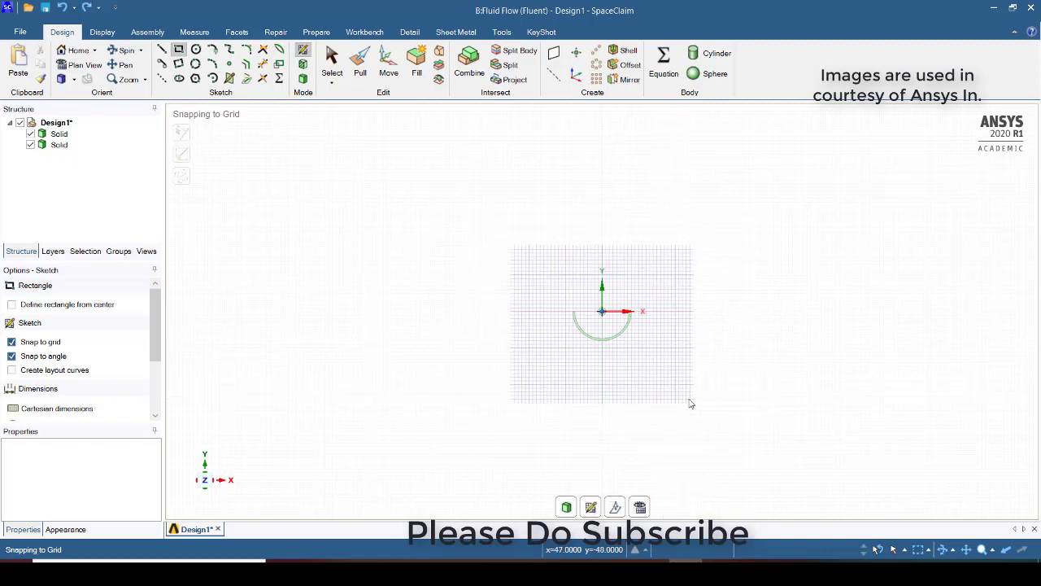
left_click(514, 250)
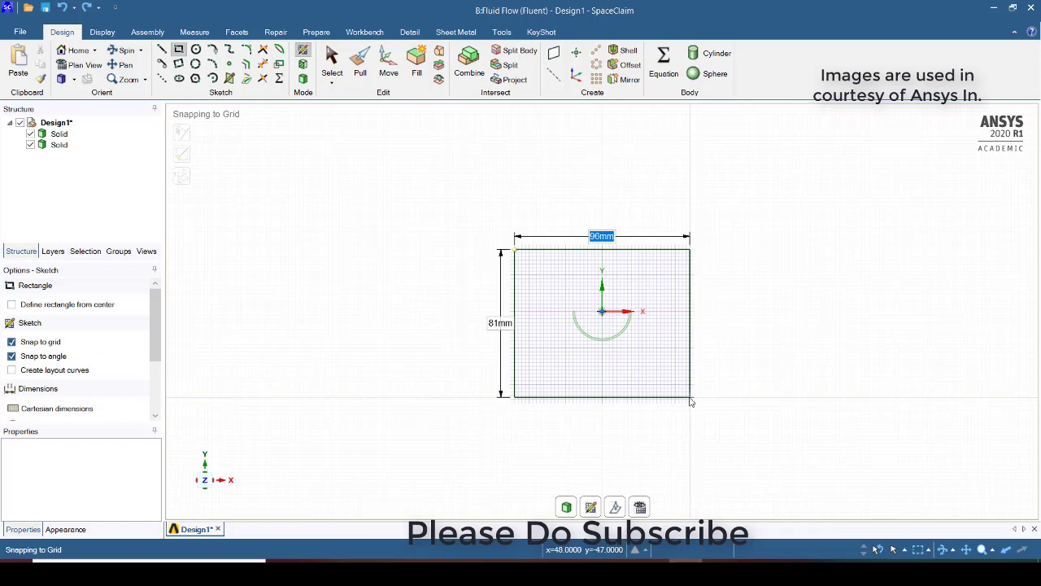
left_click(690, 401)
key("Escape")
key("Escape")
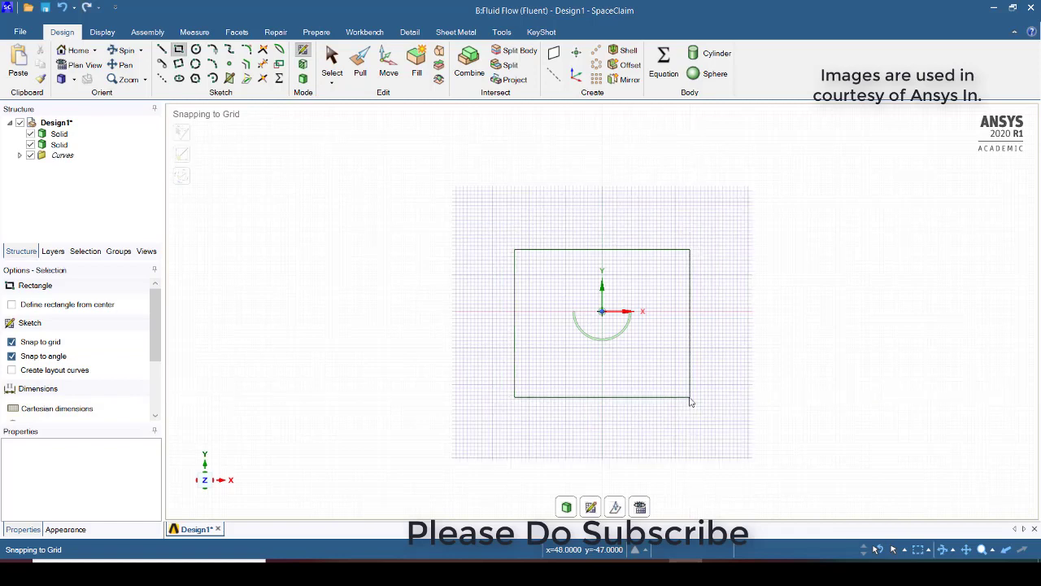
- Turn the rectangle into a surface, rotate lengthwise, and undo a first pull attempt
left_click(570, 511)
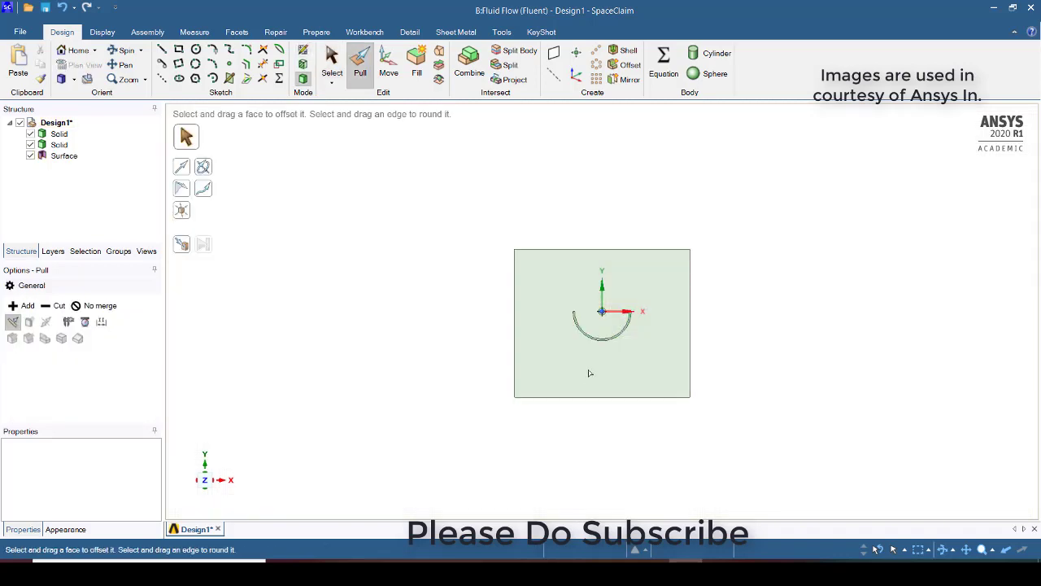
left_click(126, 52)
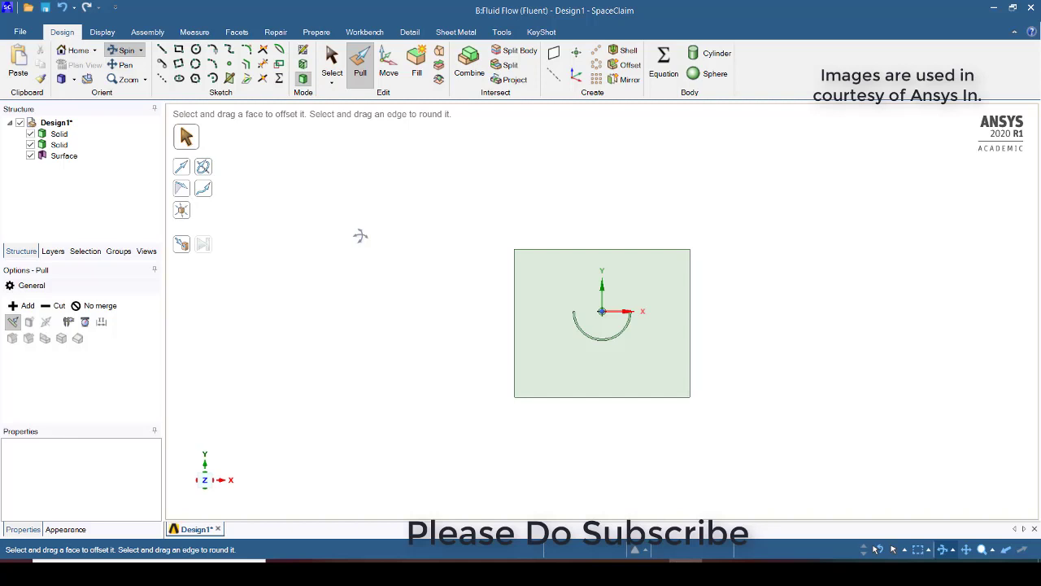
left_click_drag(360, 236, 472, 263)
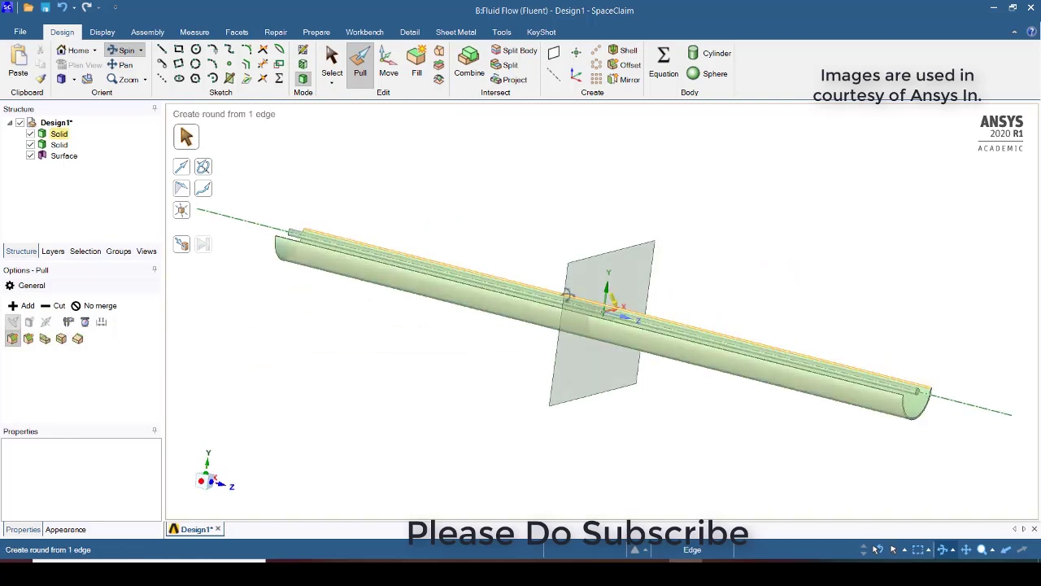
left_click(574, 289)
key("Escape")
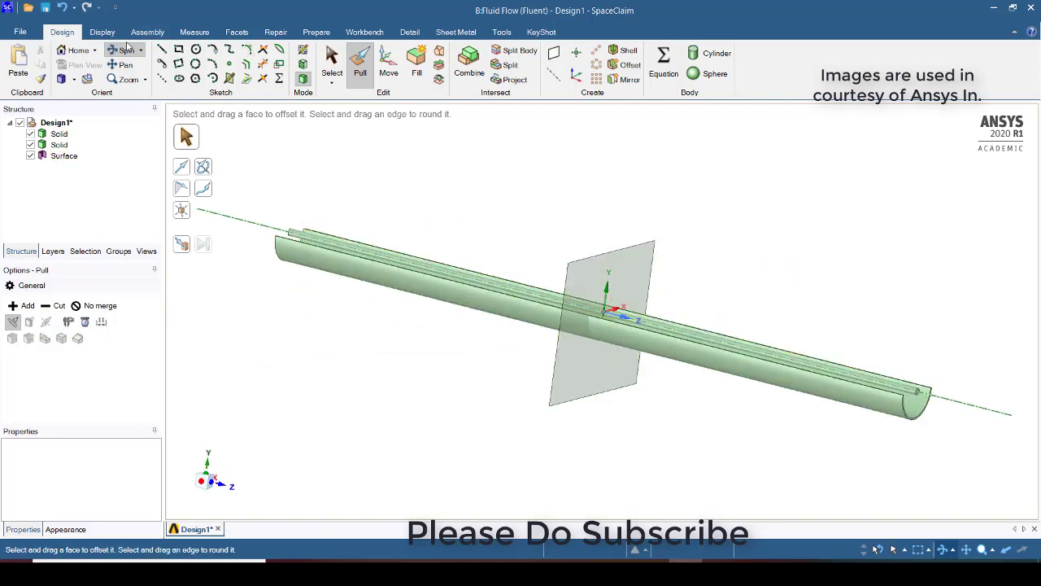
left_click(581, 282)
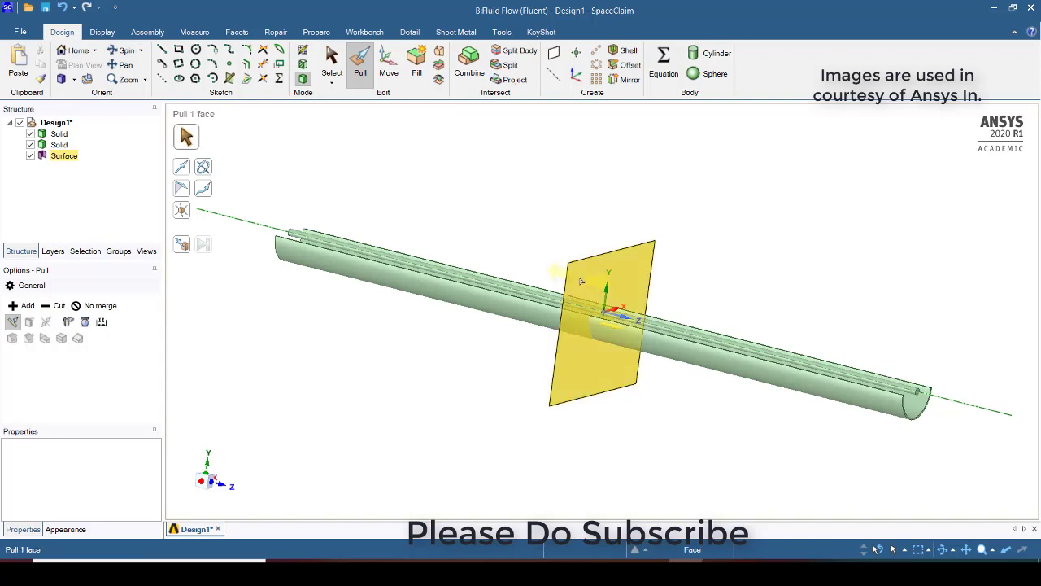
left_click(582, 282)
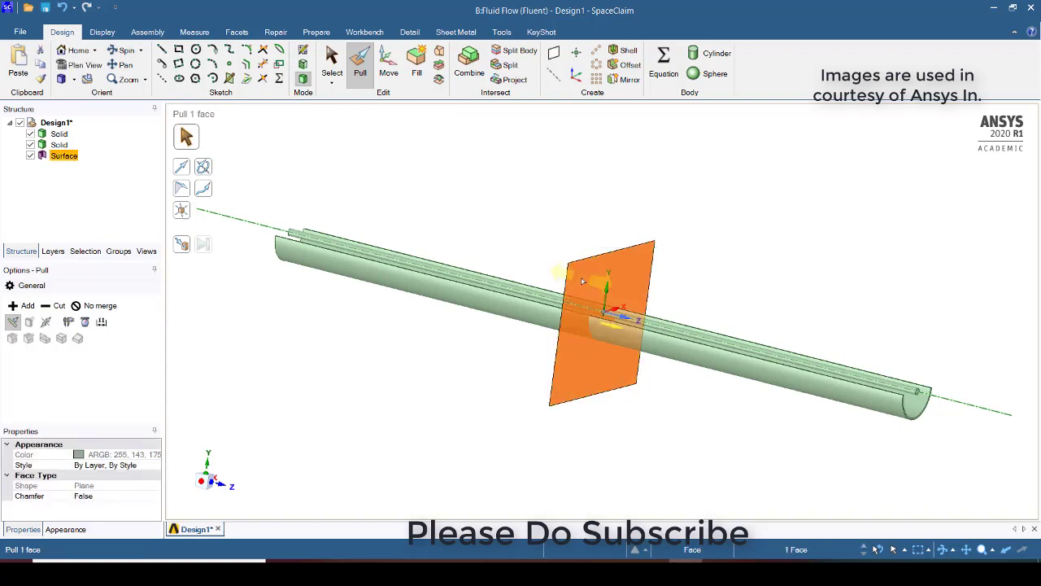
left_click(582, 281)
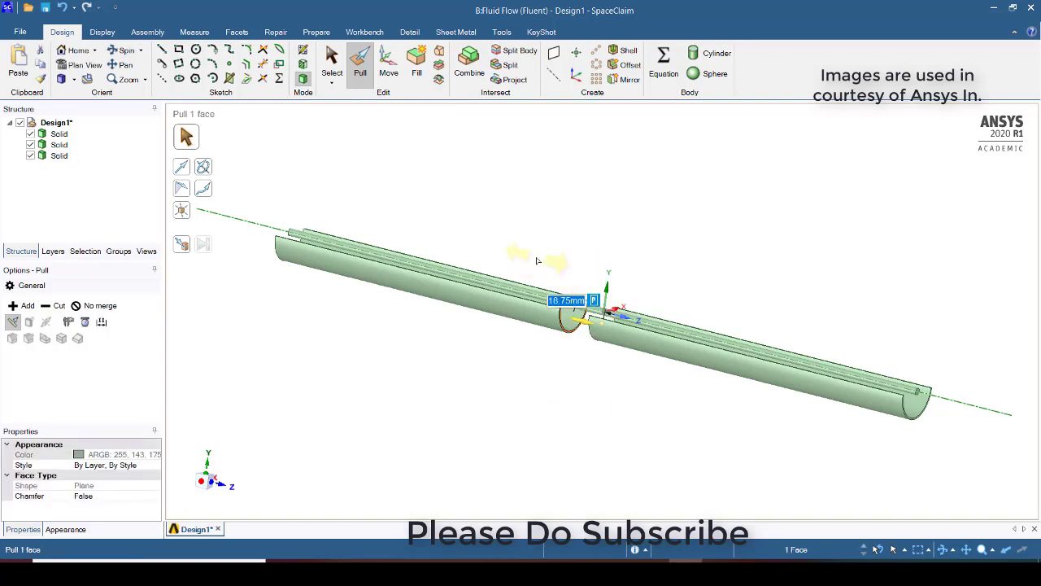
key("ctrl+z")
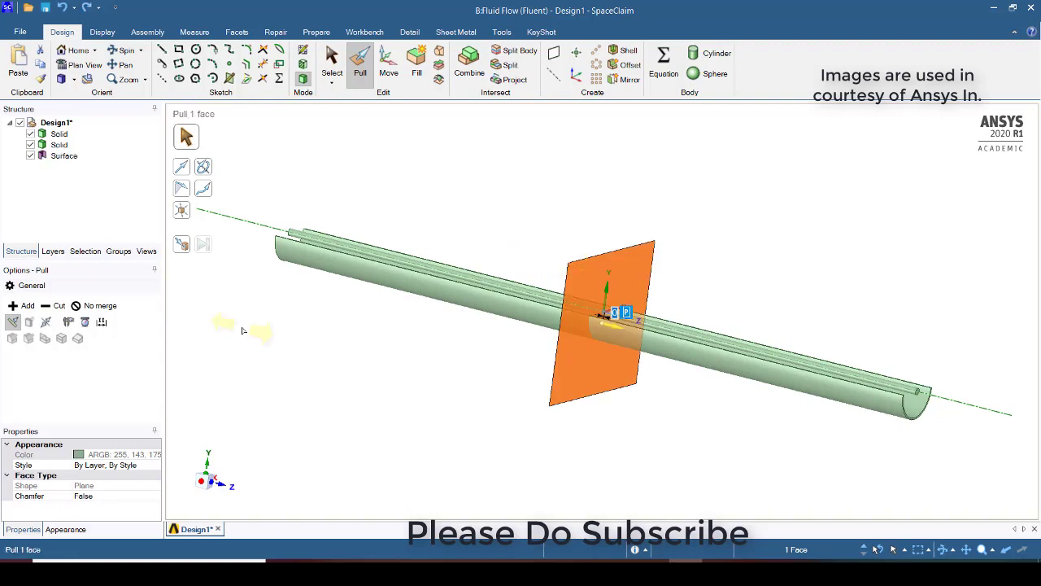
- Pull the mid-plane surface 400 mm both sides as a separate, unmerged block
left_click(112, 307)
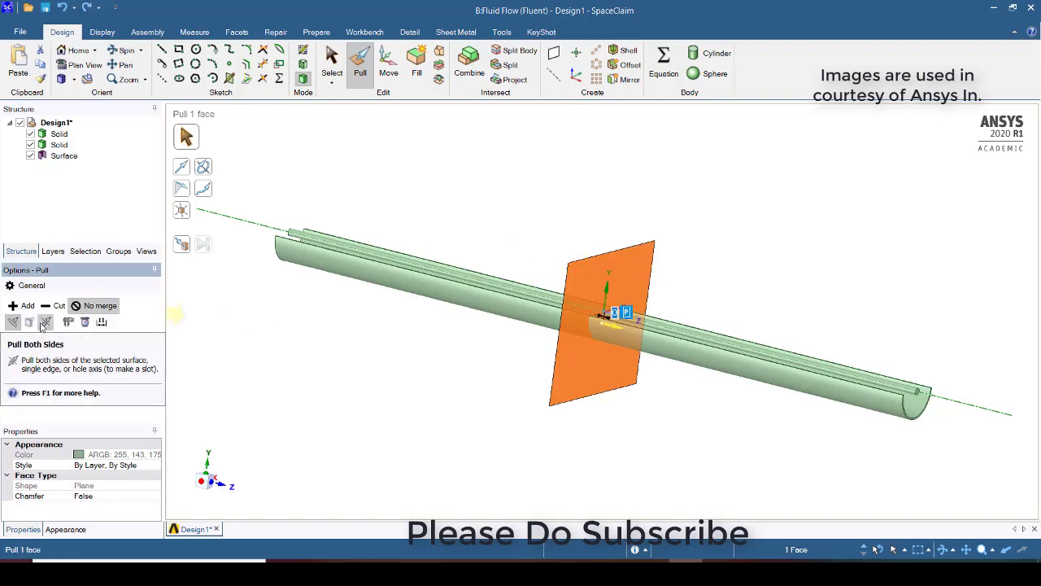
left_click(45, 322)
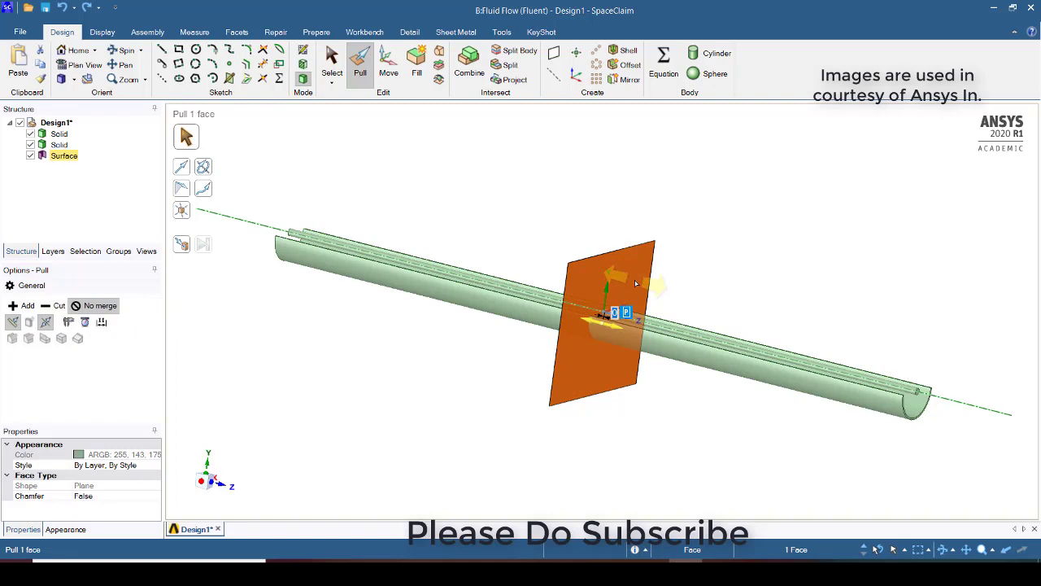
left_click_drag(635, 279, 579, 267)
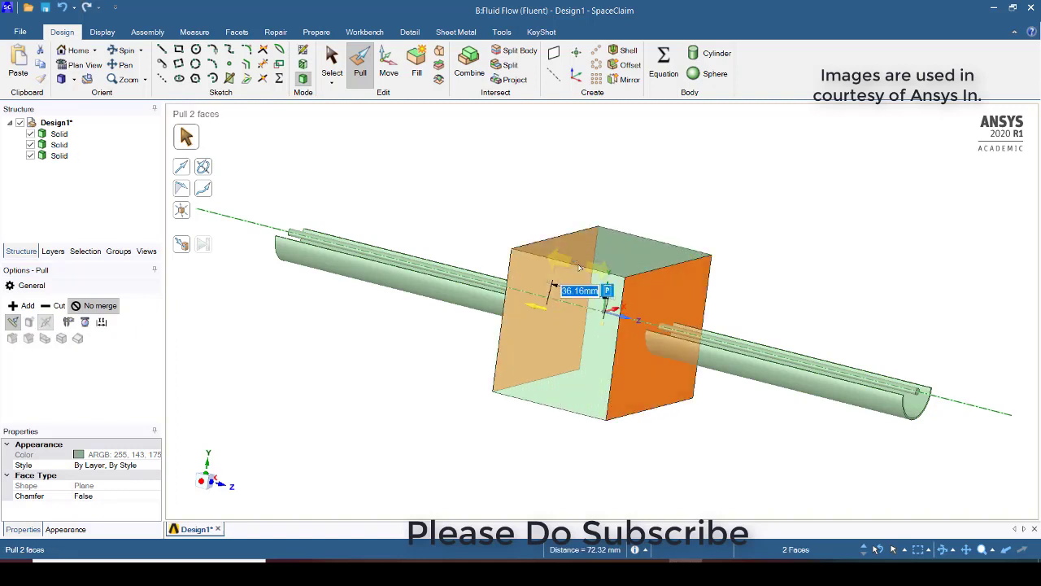
type("400")
key("Return")
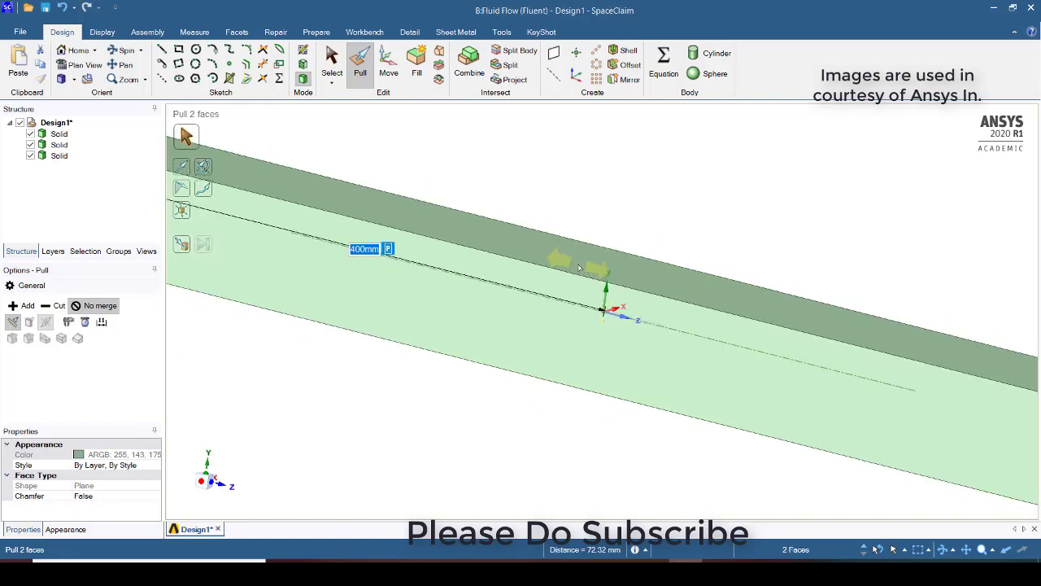
key("Escape")
key("Escape")
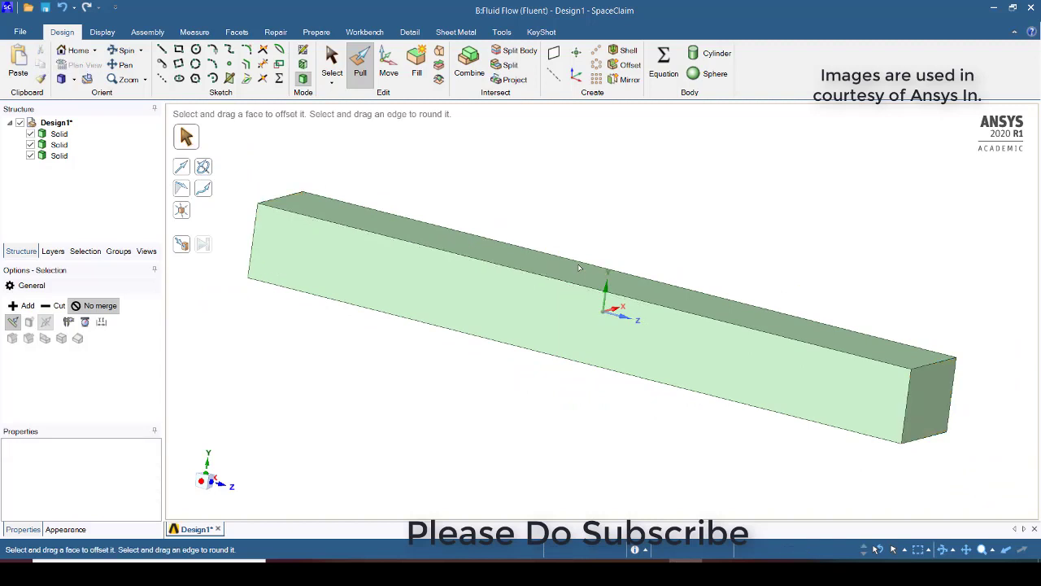
- Try a Combine with the long bar as target and the inner pipe solid as cutter
left_click(479, 57)
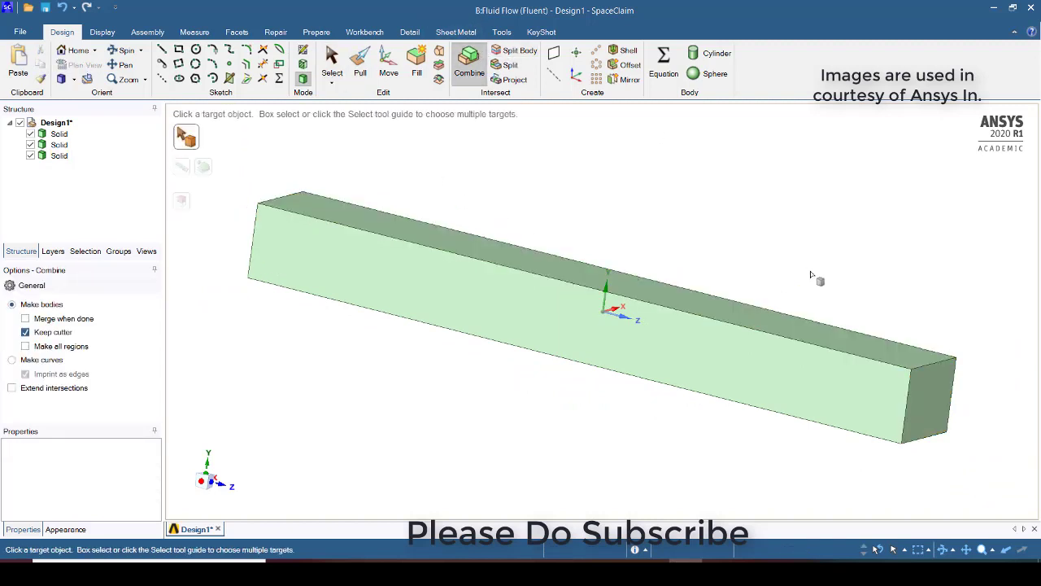
left_click(784, 375)
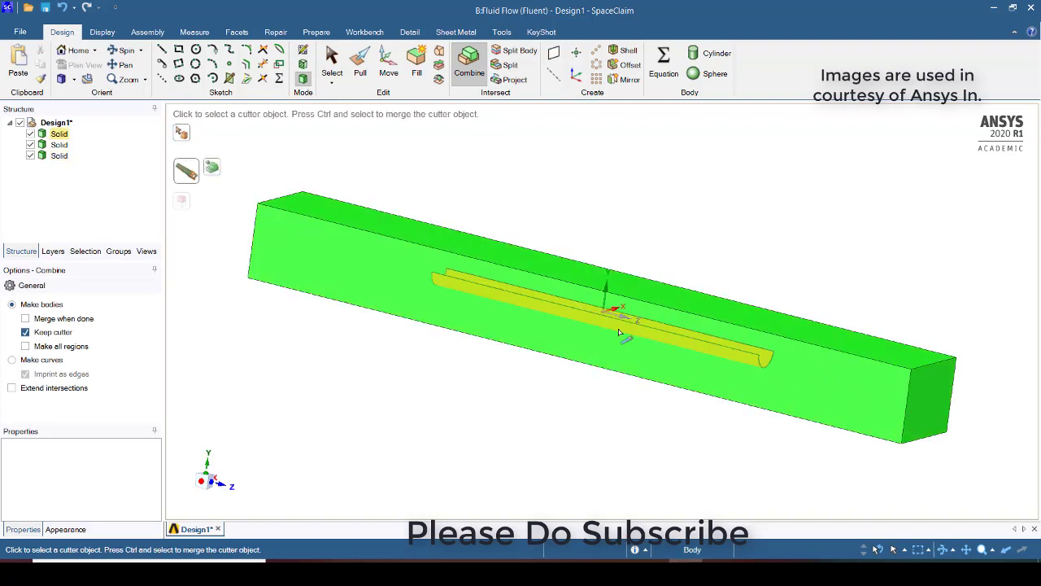
left_click(606, 300)
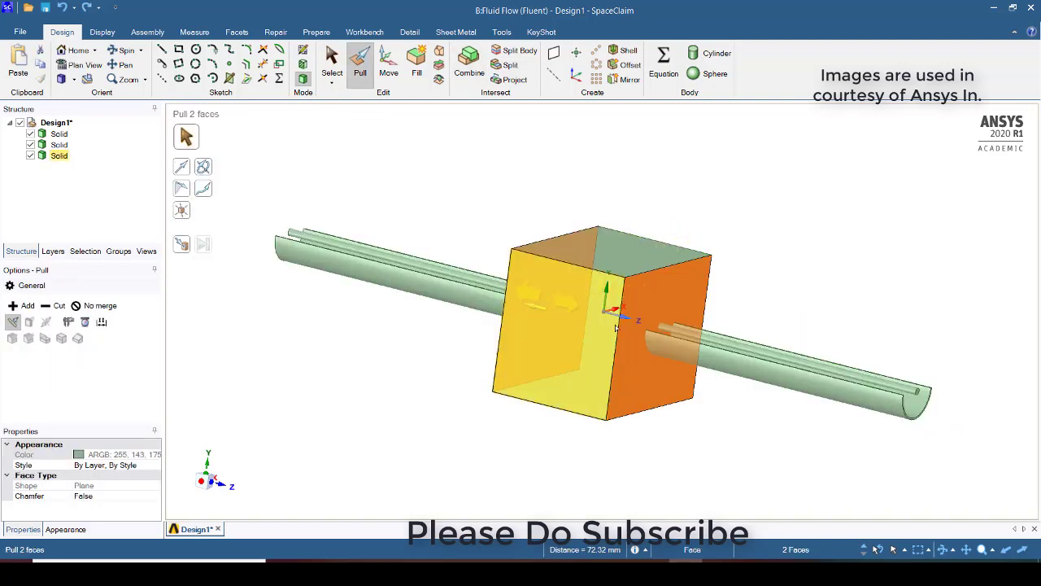
- Pull the mid-plane surface both sides, replacing a 400 mm pull with 200 mm
key("ctrl+z")
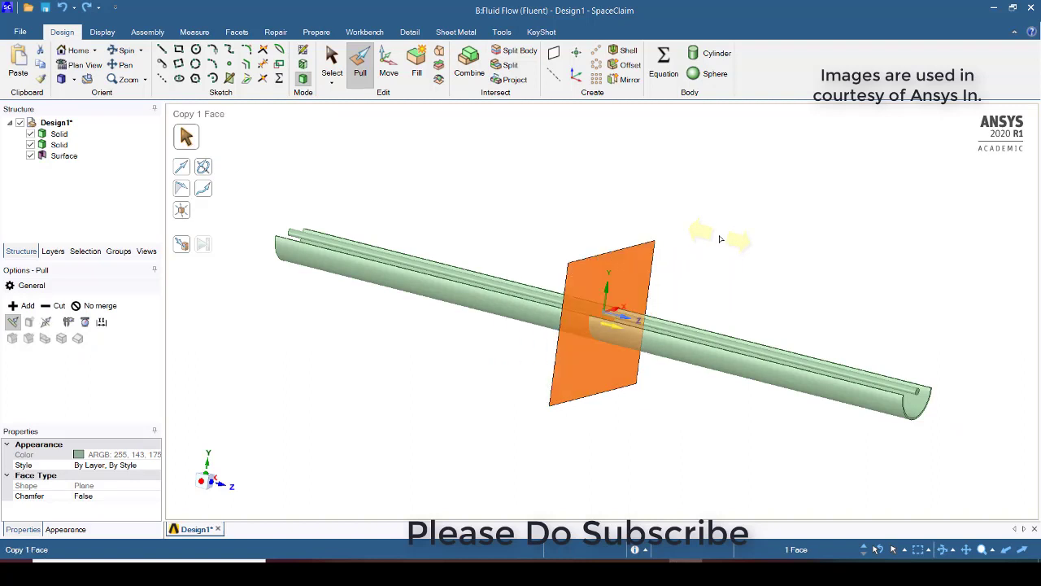
left_click(611, 273)
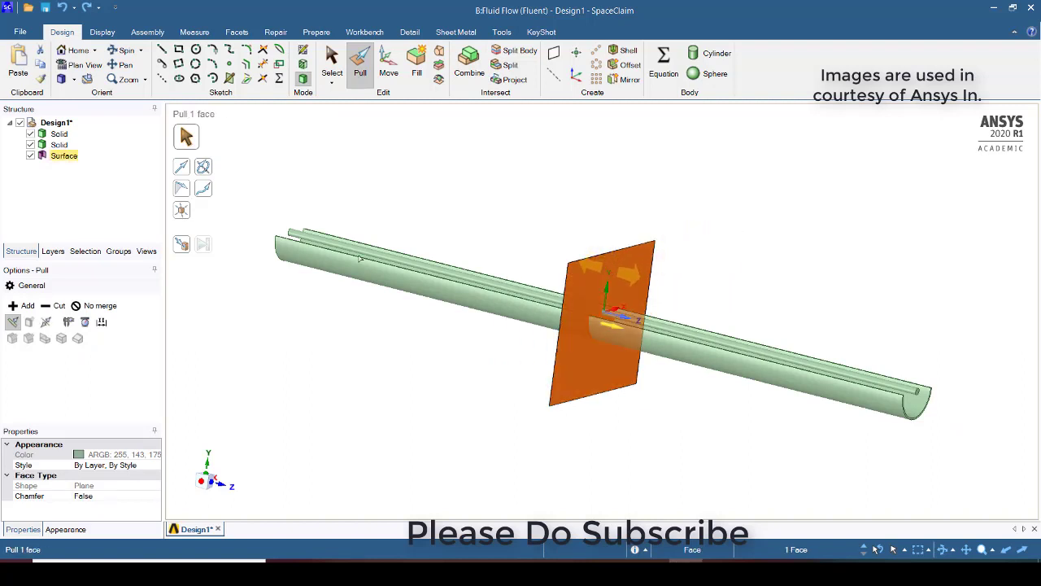
left_click(46, 322)
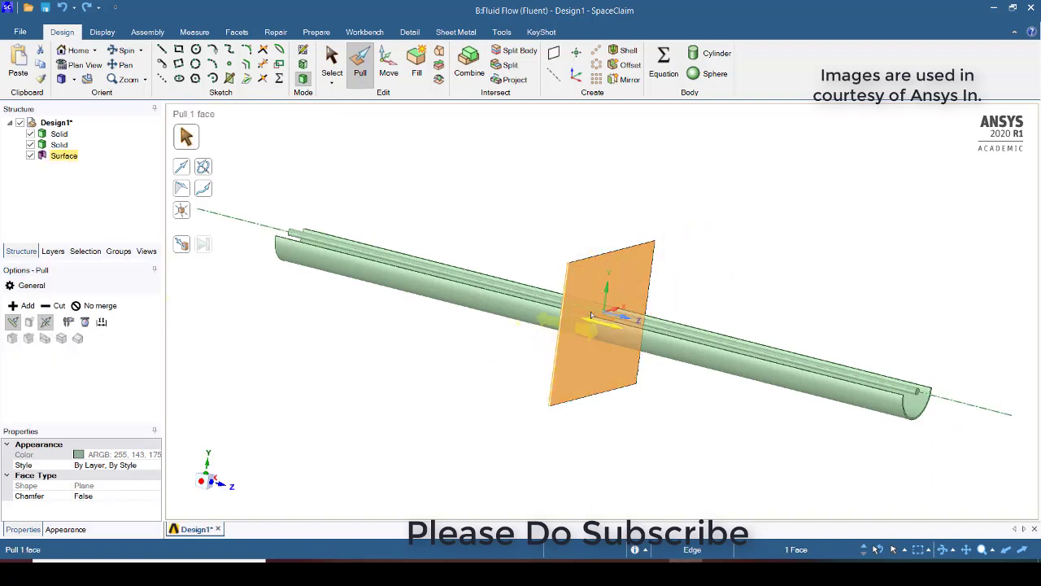
left_click_drag(598, 293, 524, 281)
type("4")
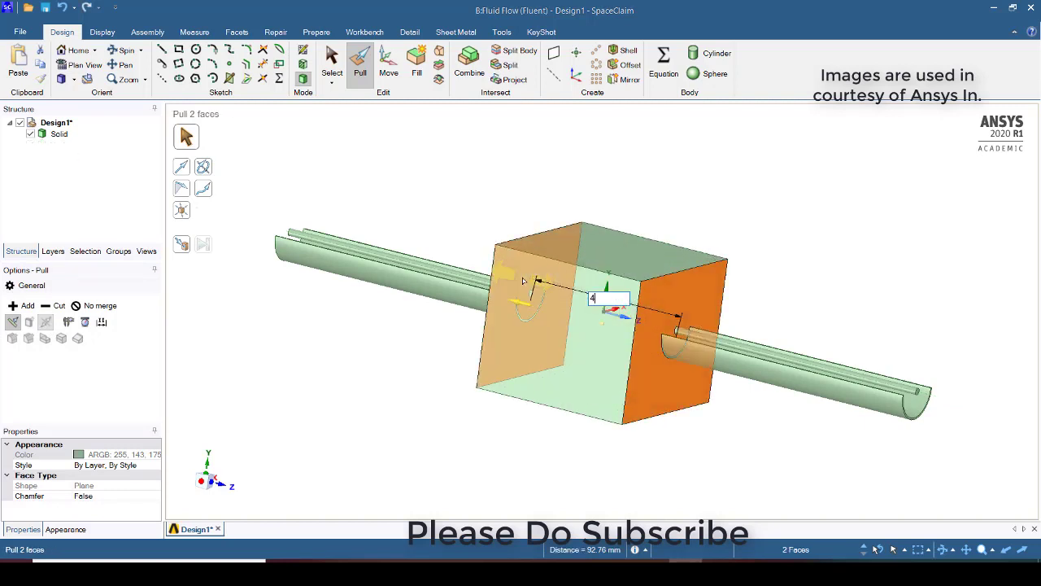
type("00")
key("Return")
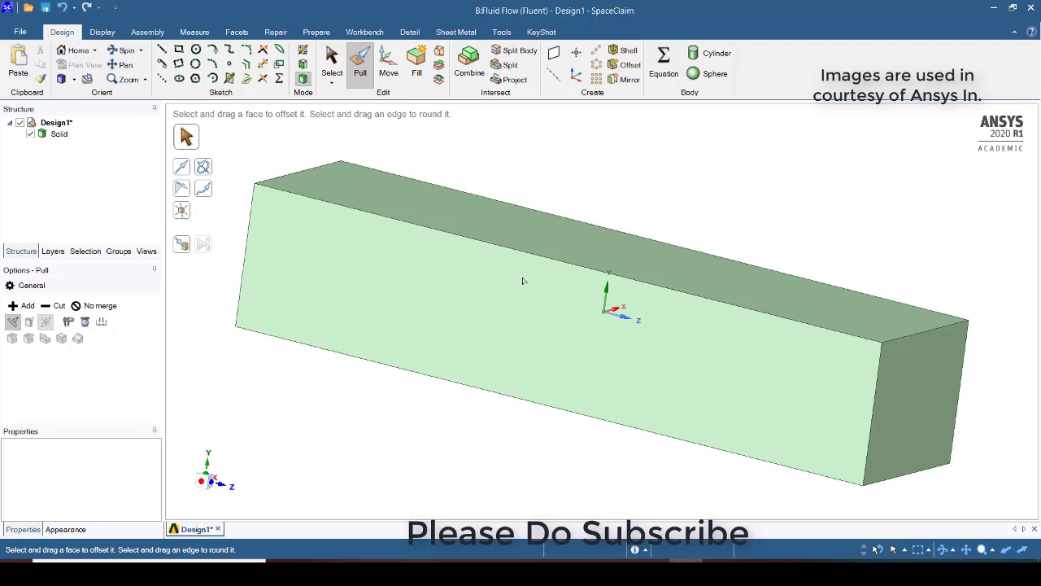
key("ctrl+z")
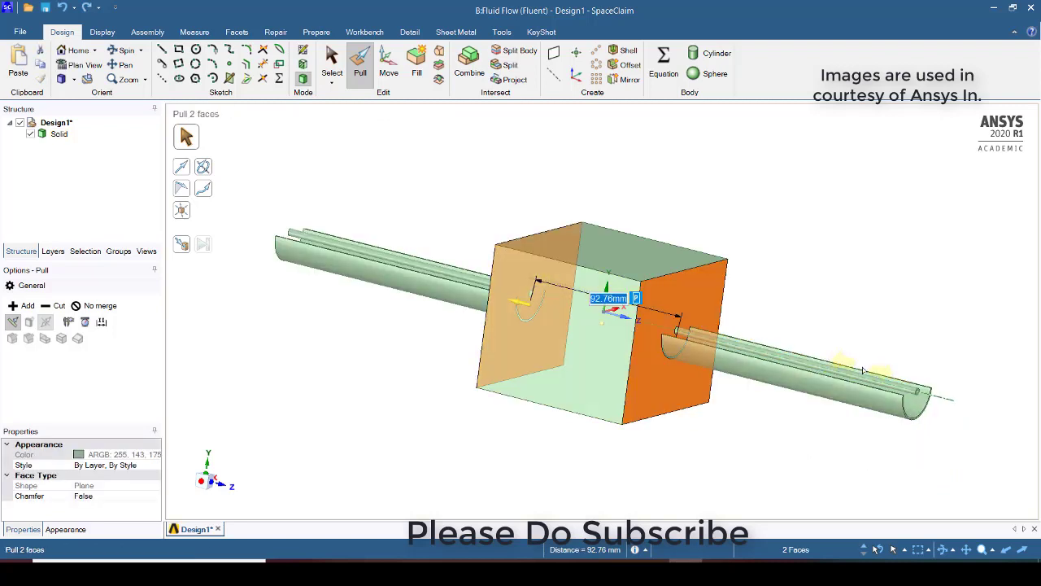
type("200")
key("Return")
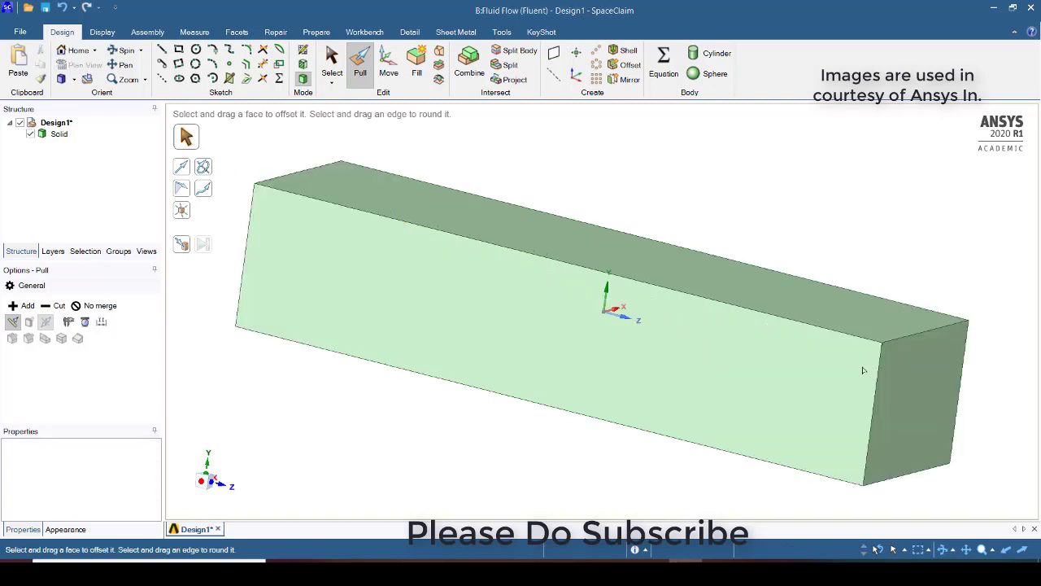
- Set the enclosing block's Style Override to Transparent, then reselect the block
key("s")
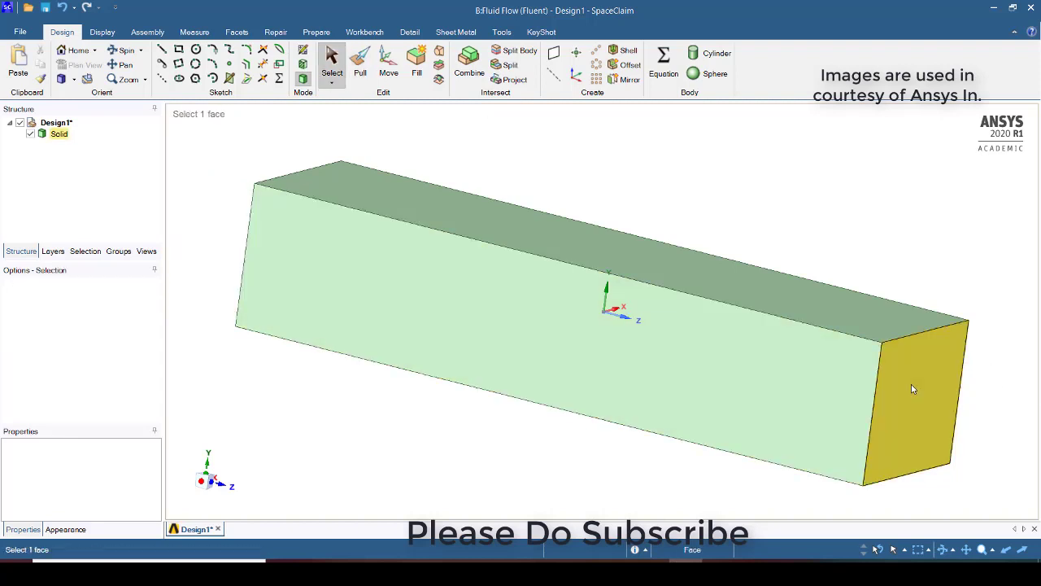
left_click(842, 385)
double_click(842, 385)
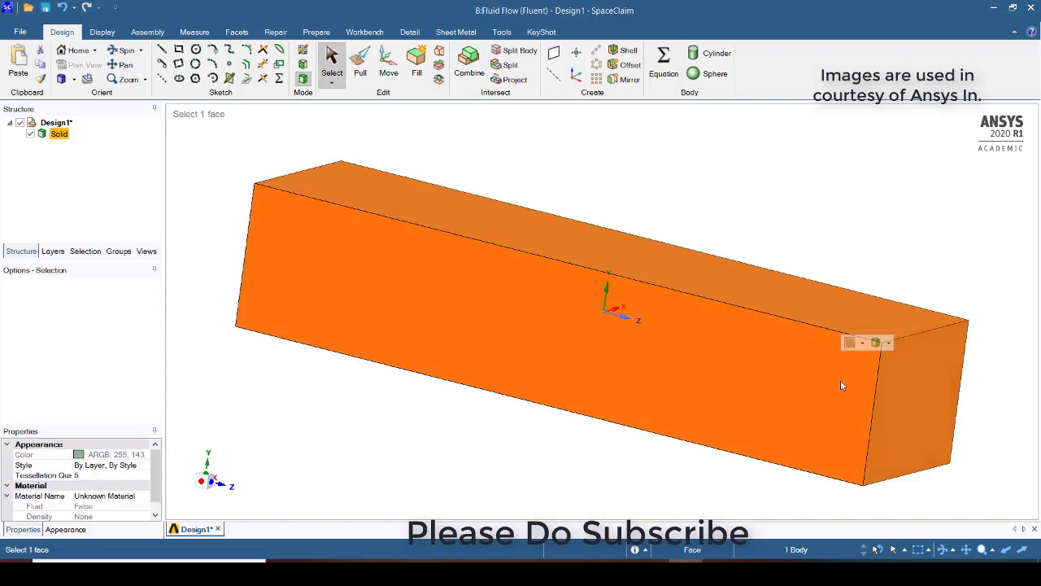
right_click(841, 386)
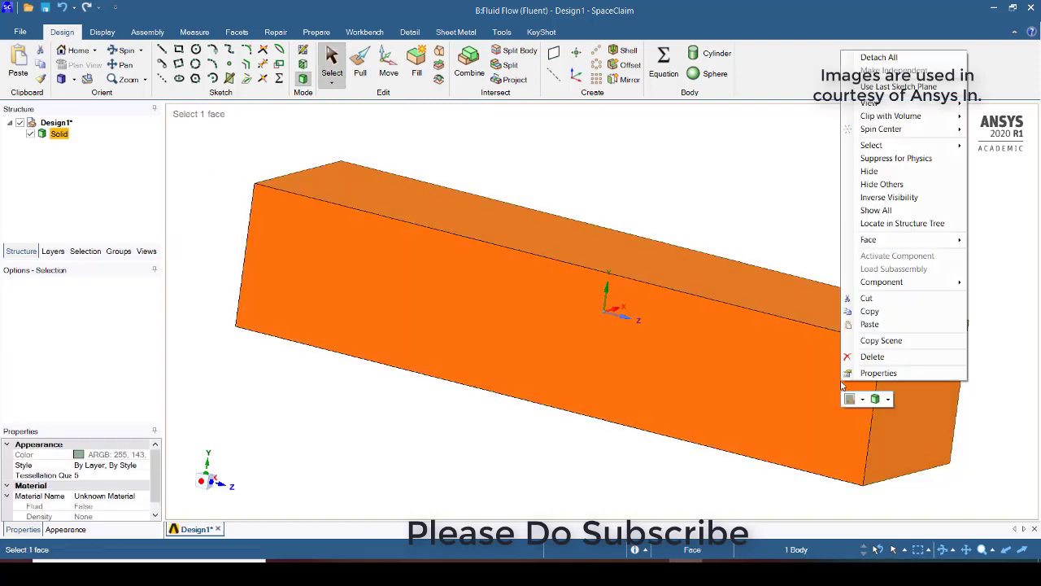
left_click(889, 402)
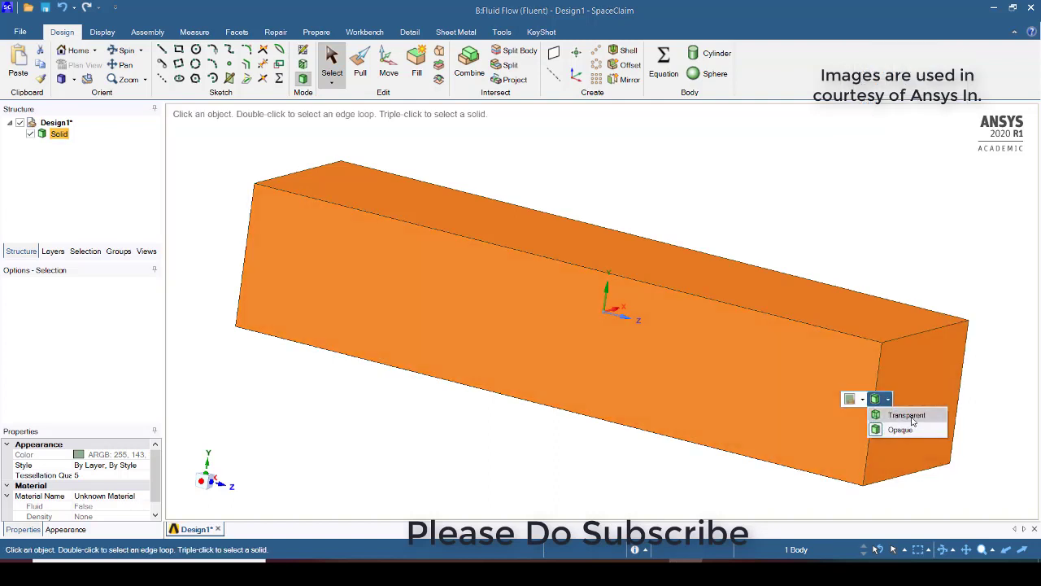
left_click(909, 417)
left_click(850, 213)
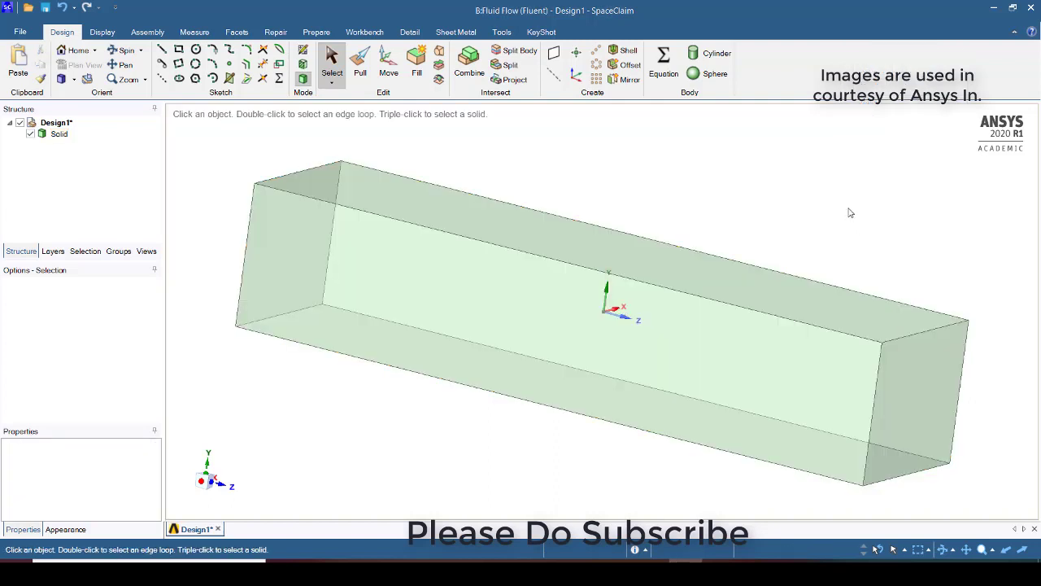
triple_click(279, 253, "ctrl")
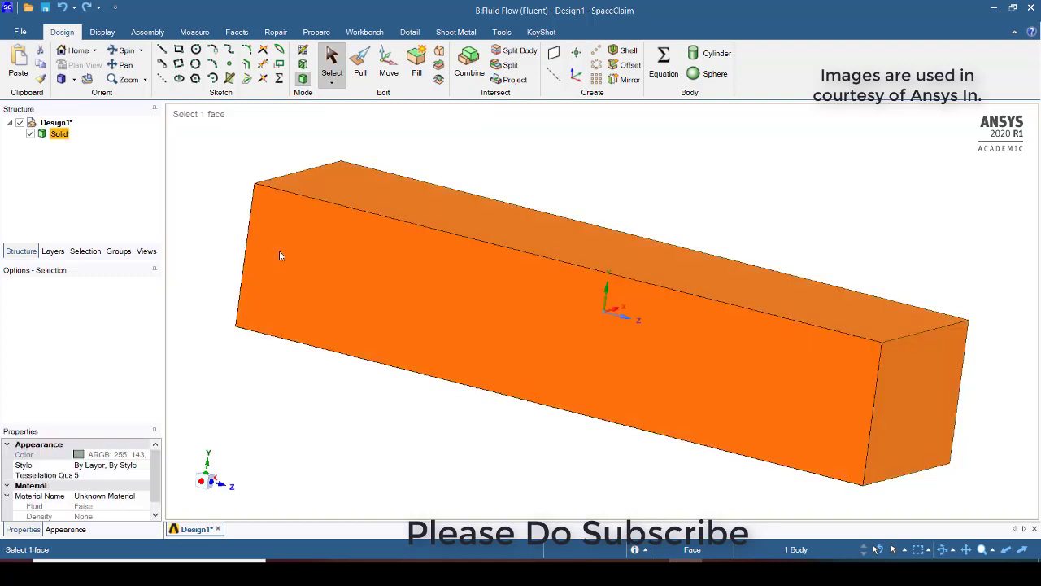
- Pull the mid-plane surface 400 mm with No merge into a separate enclosure block
key("p")
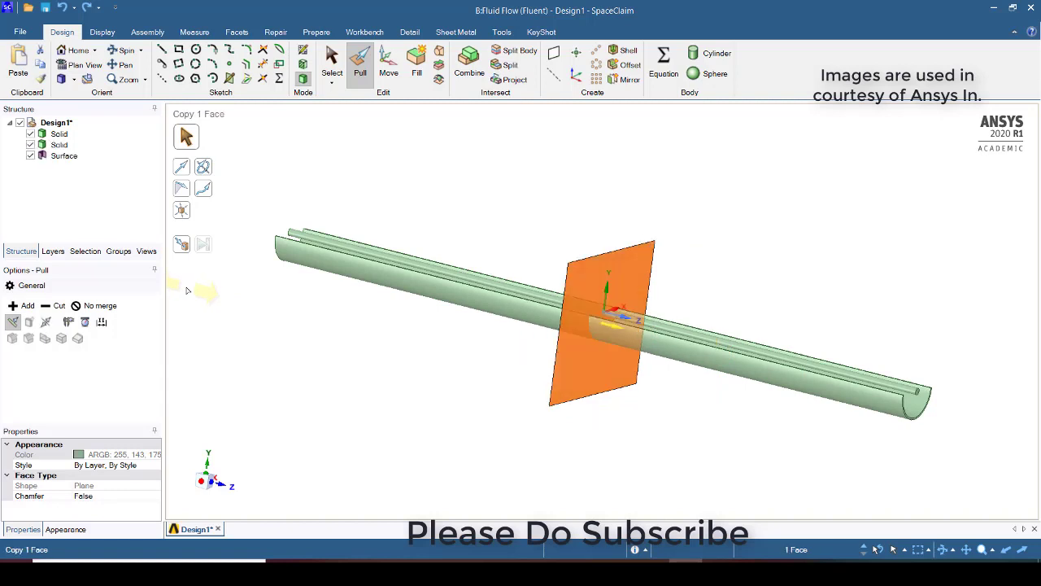
left_click(78, 305)
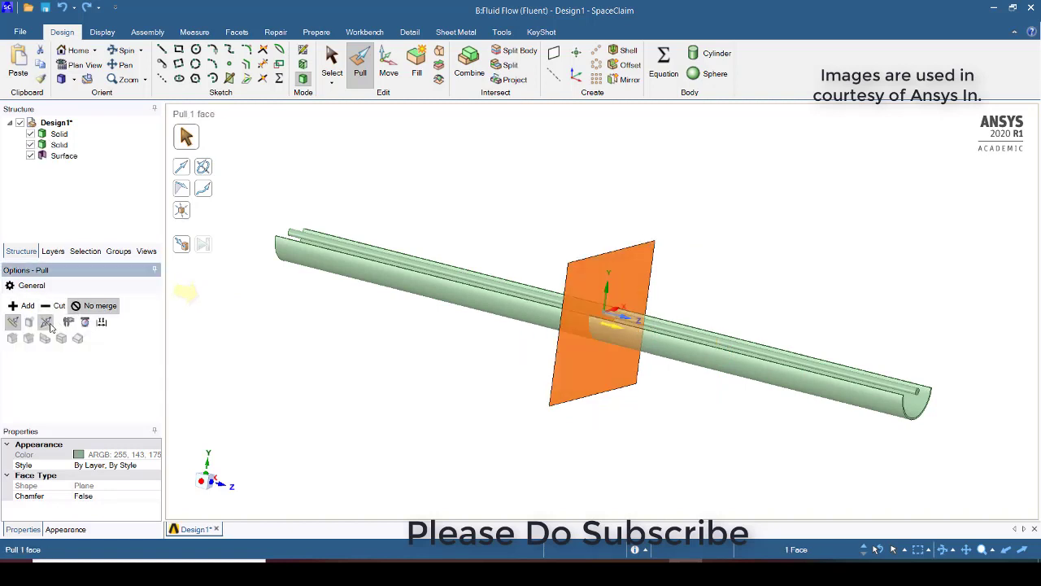
left_click(601, 303)
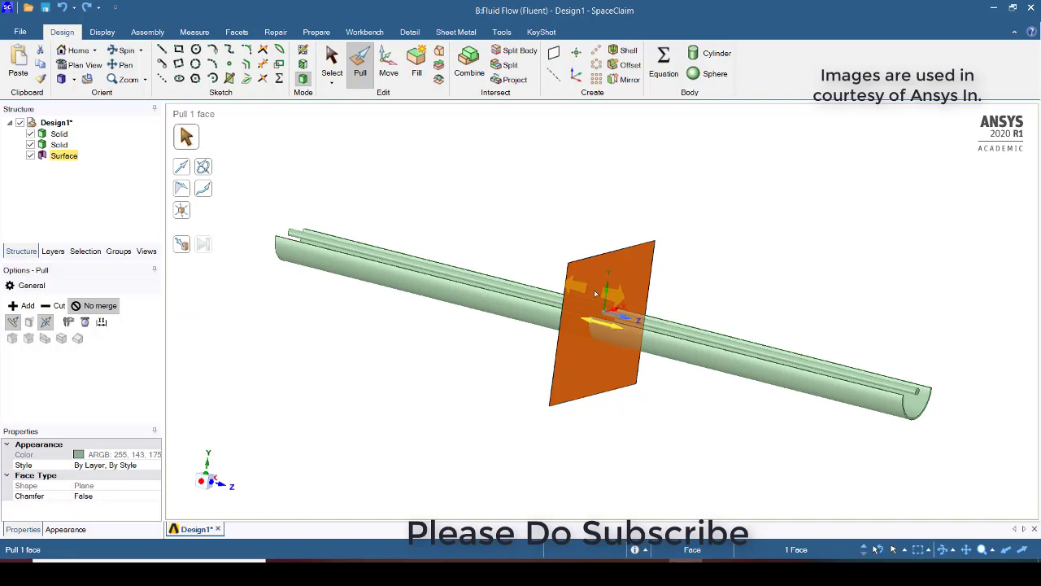
left_click_drag(591, 293, 570, 291)
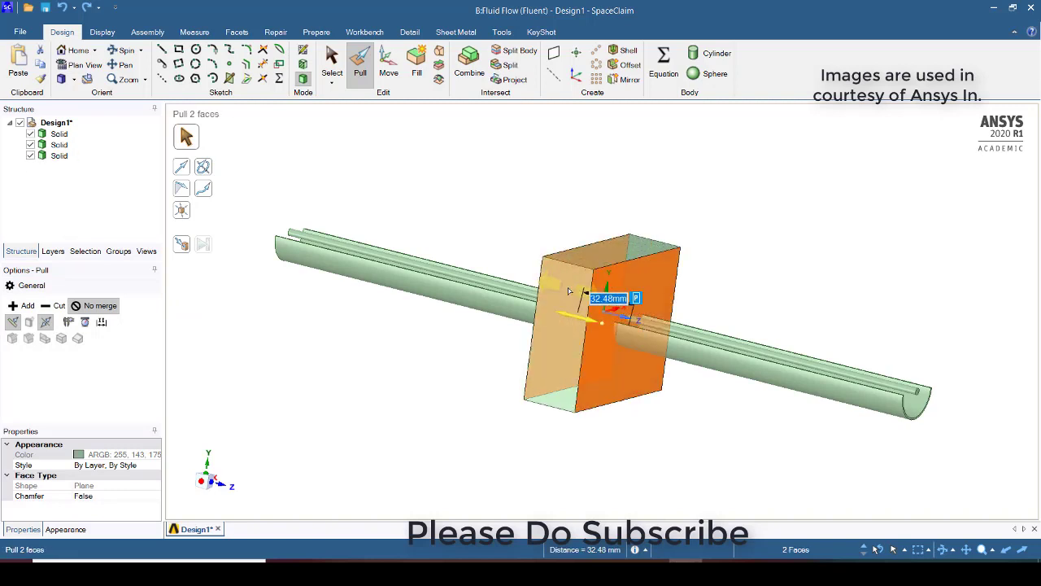
type("400")
key("Return")
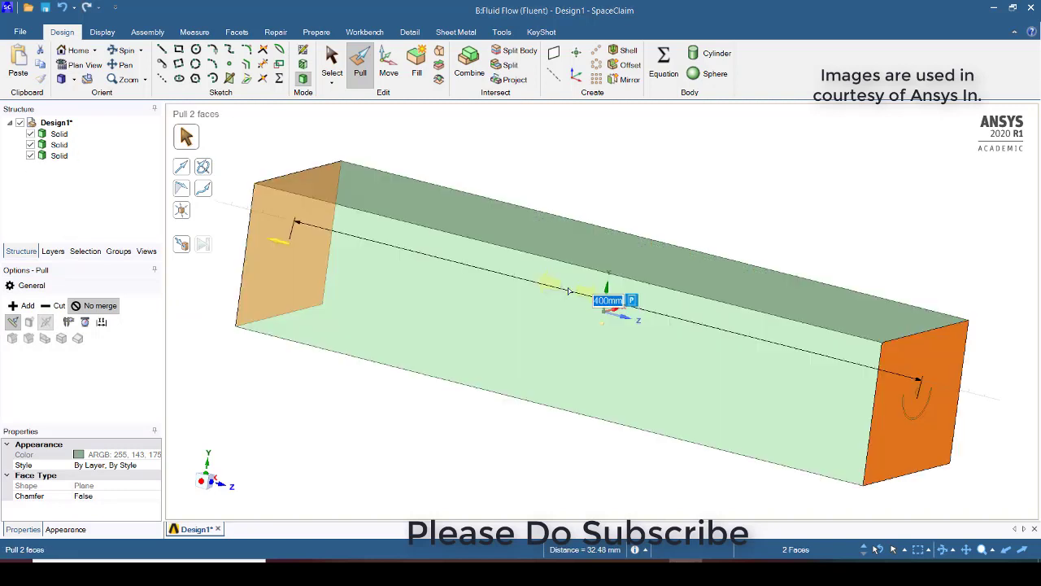
key("Escape")
key("Escape")
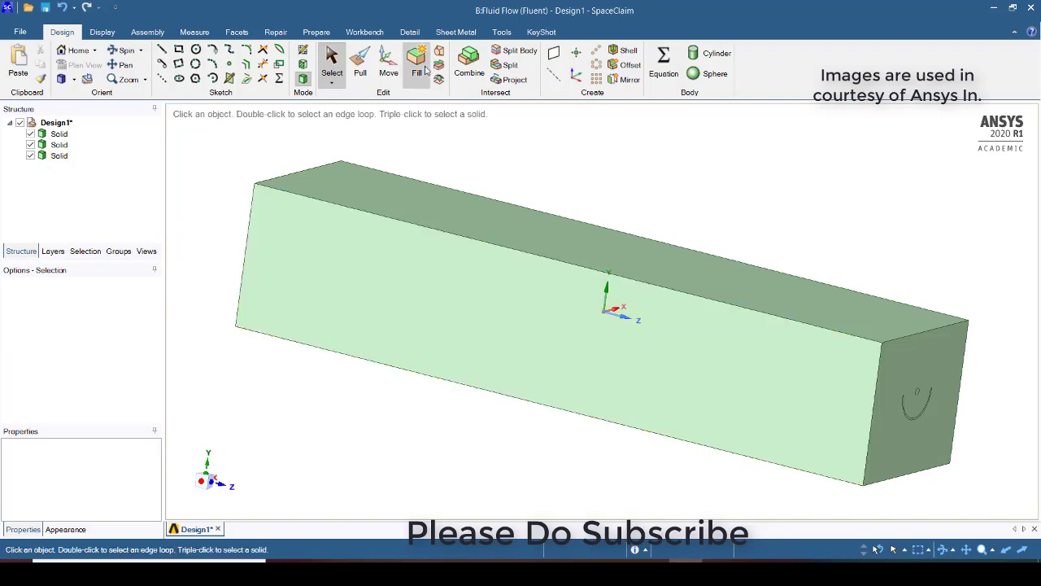
- Combine-cut the pipe and reflector solids out of the fluid box
left_click(469, 65)
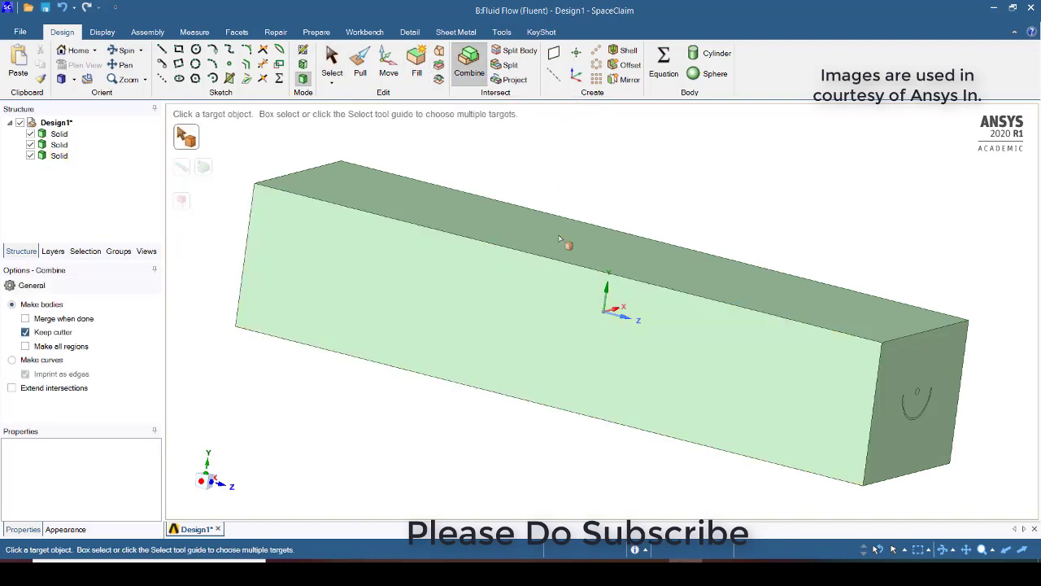
left_click(555, 266)
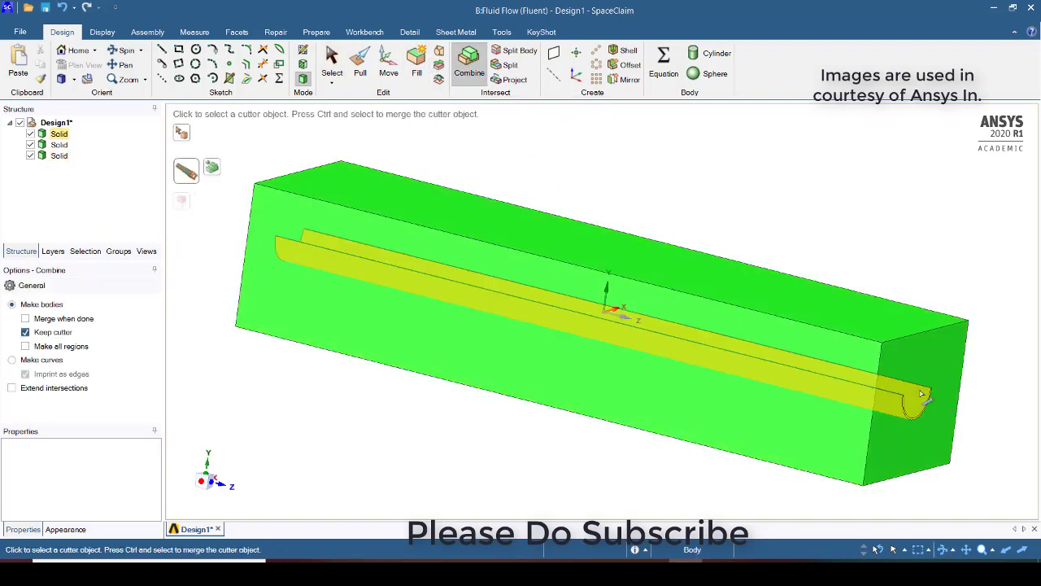
left_click(920, 393)
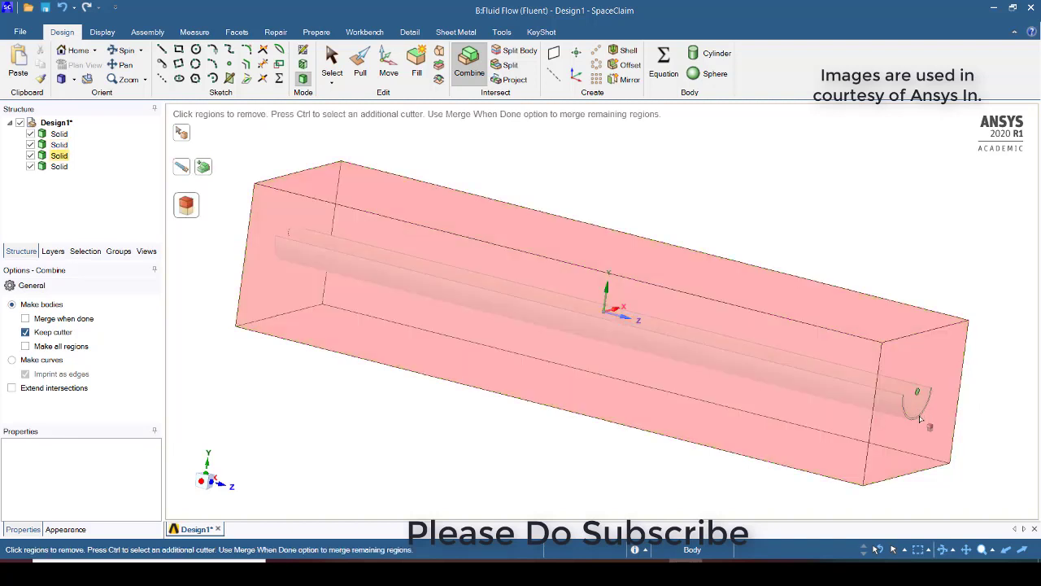
key("Escape")
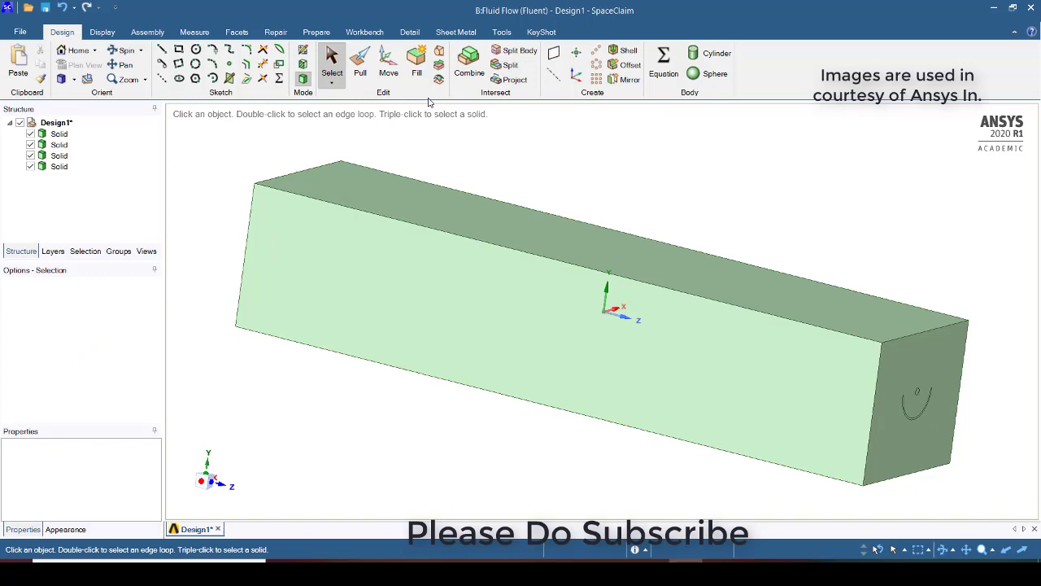
left_click(462, 65)
left_click(472, 309)
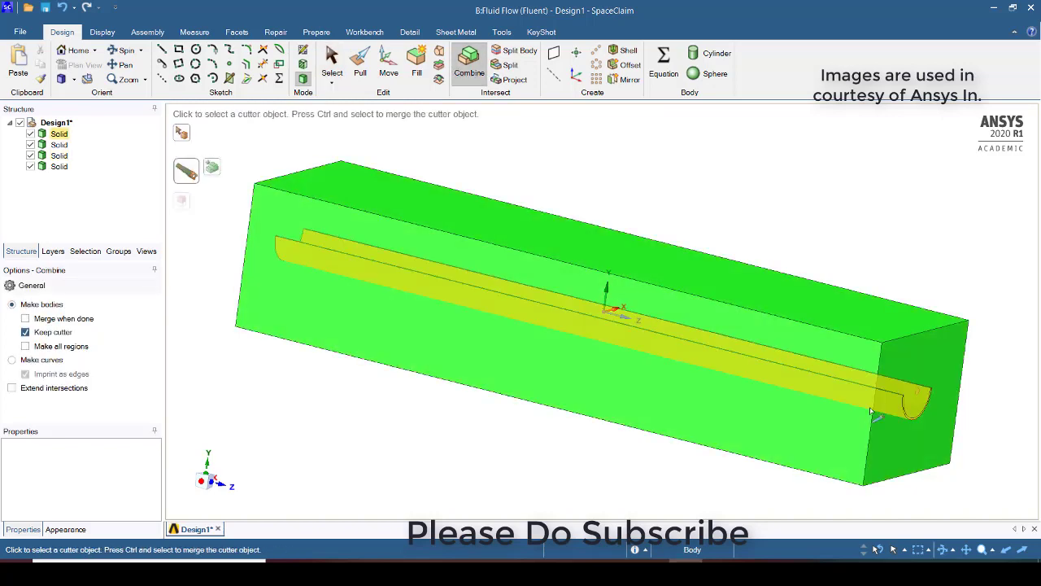
left_click(915, 419)
key("Escape")
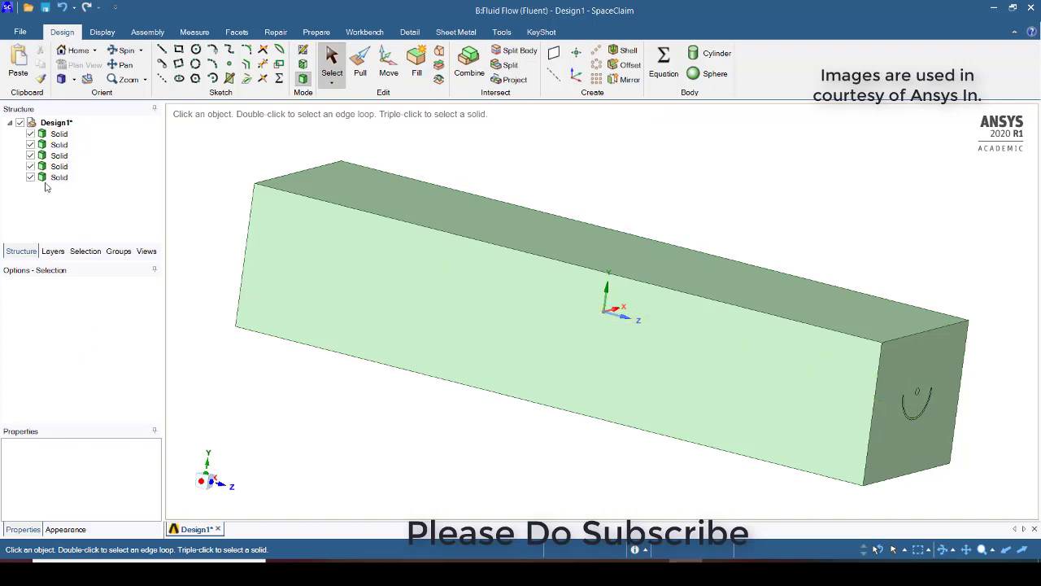
- Delete the leftover rod and half-cylinder bodies, leaving three solids
left_click(54, 178)
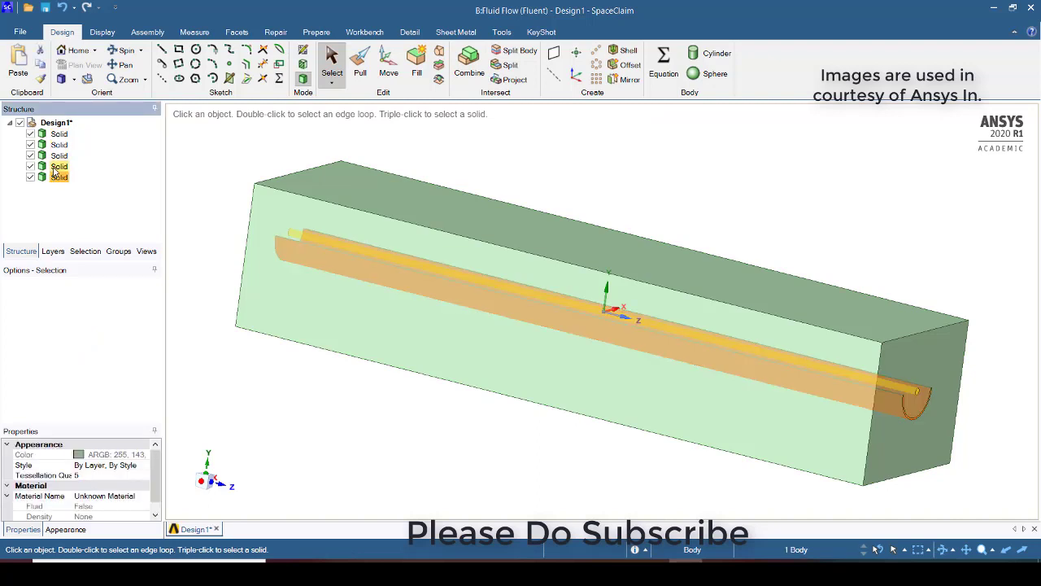
left_click(54, 168)
left_click(53, 178, "ctrl")
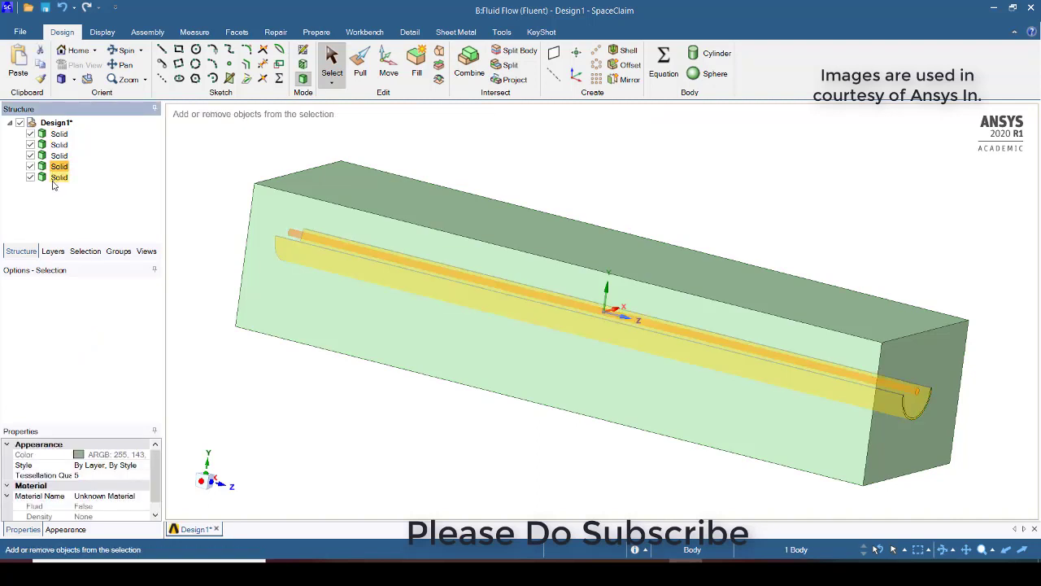
left_click(53, 177, "ctrl")
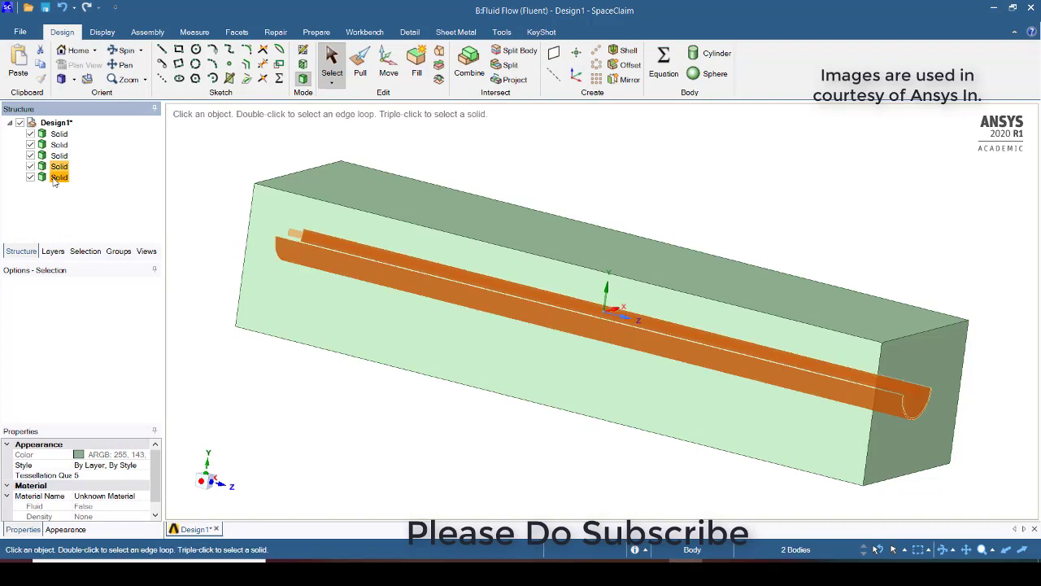
key("Delete")
left_click(55, 123)
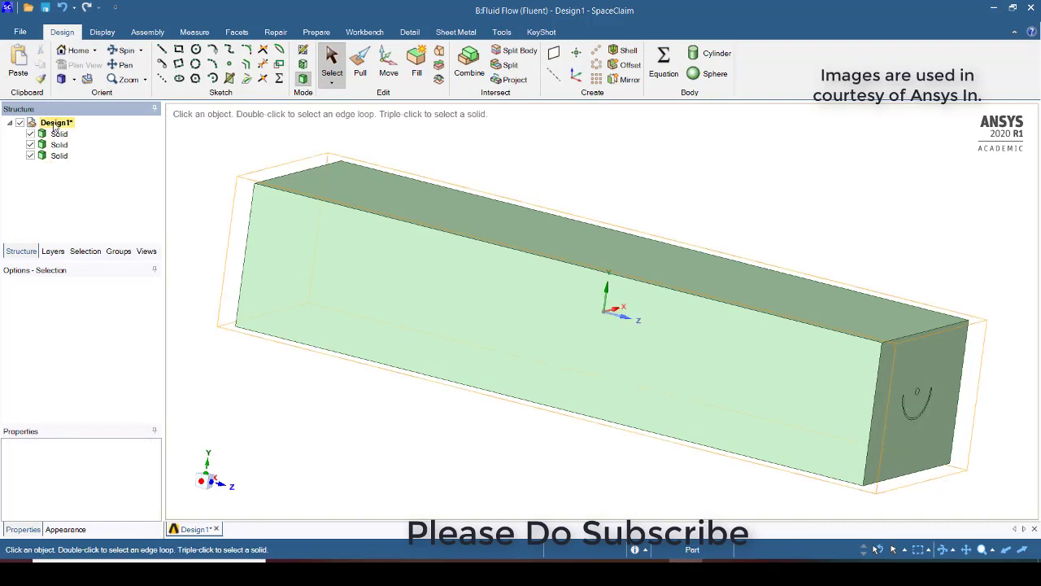
- Set Design1's Share Topology property to Share
left_click(55, 124)
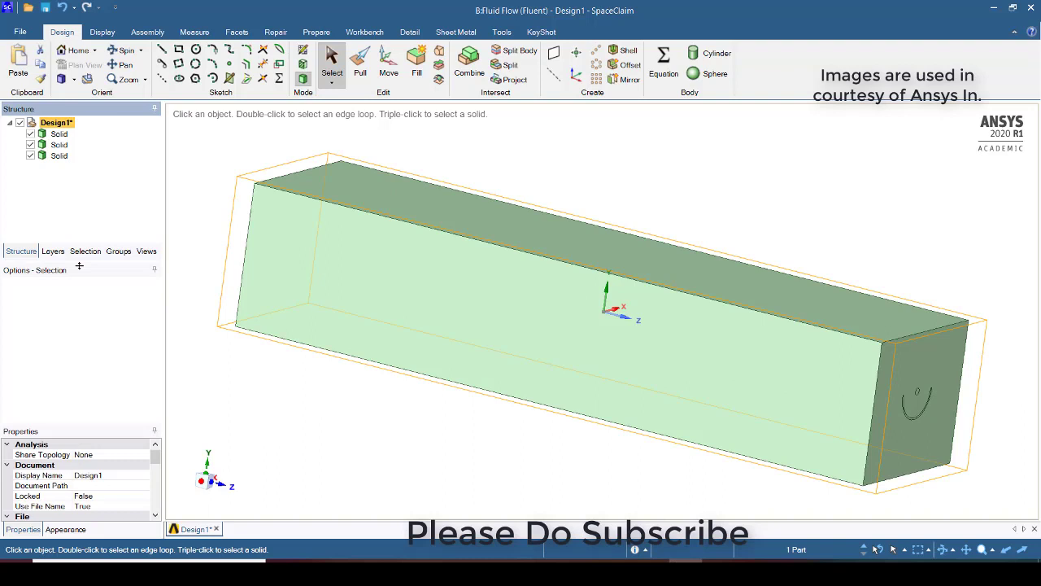
left_click(143, 456)
left_click(143, 455)
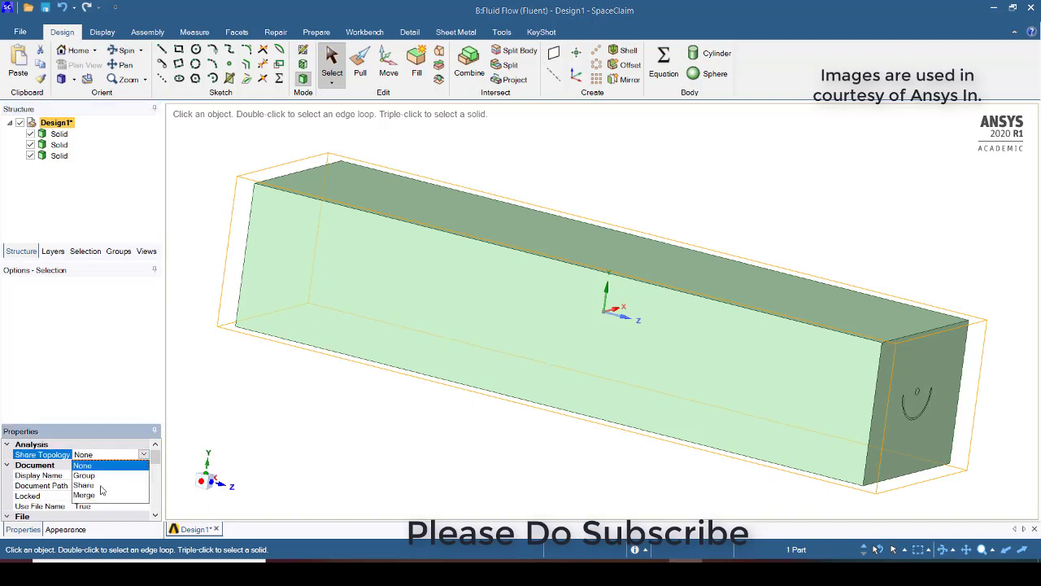
left_click(90, 485)
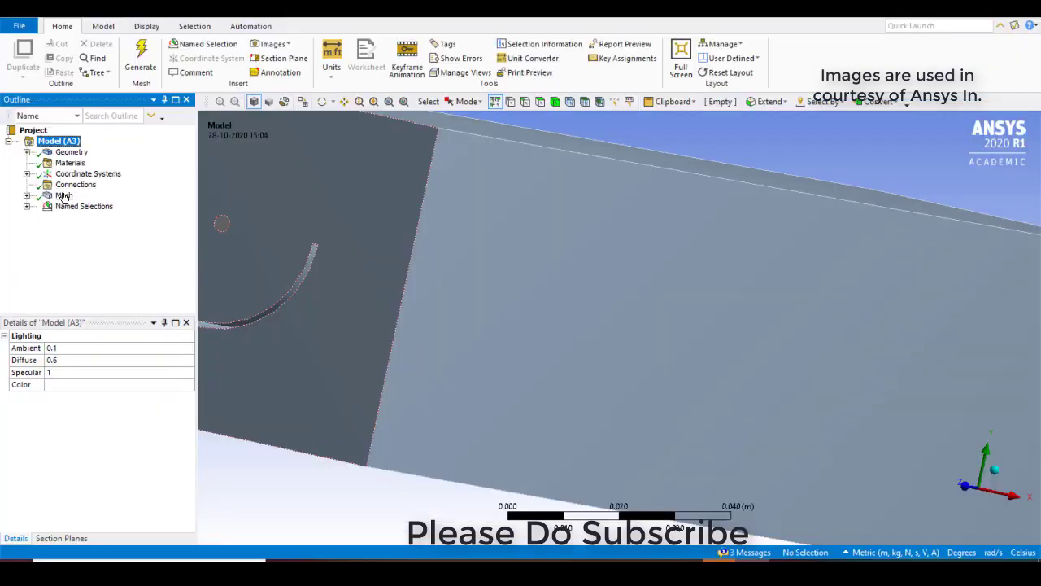
- Review Face Sizing, five-layer Inflation, 150-division Sweep and Face Sizing 2, then list named selections
left_click(63, 196)
left_click(27, 196)
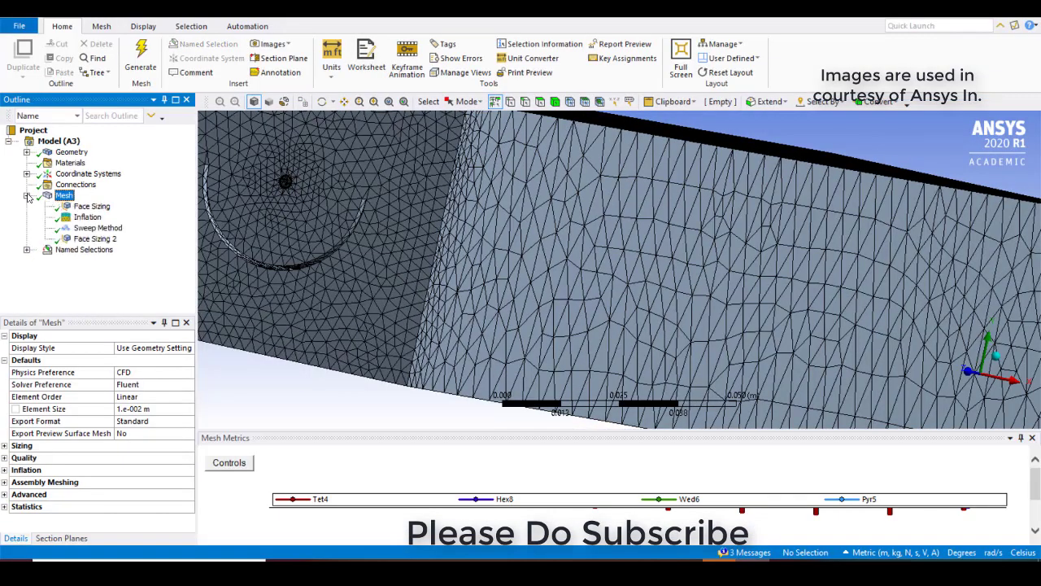
left_click(87, 216)
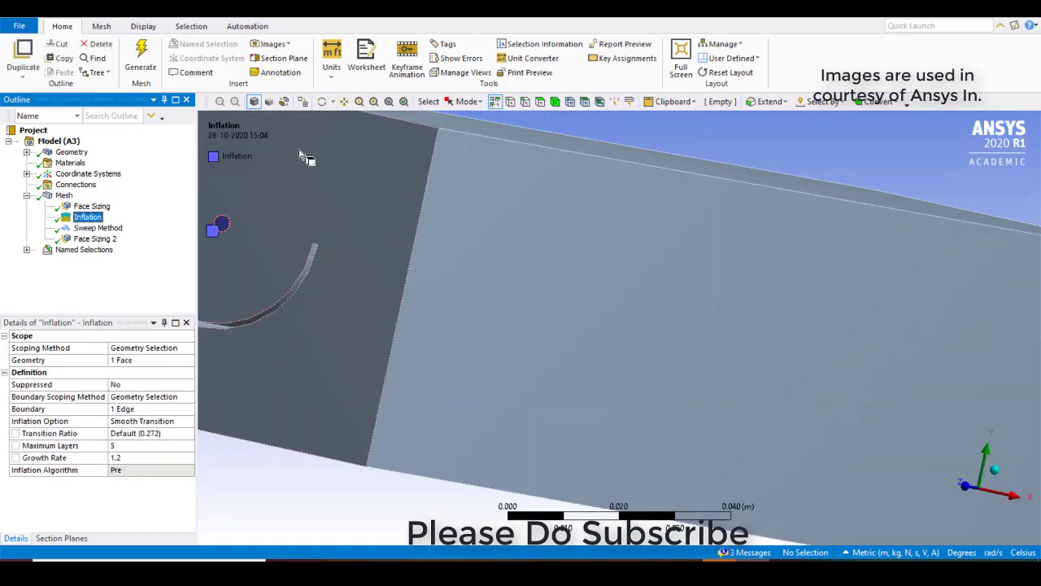
left_click(91, 206)
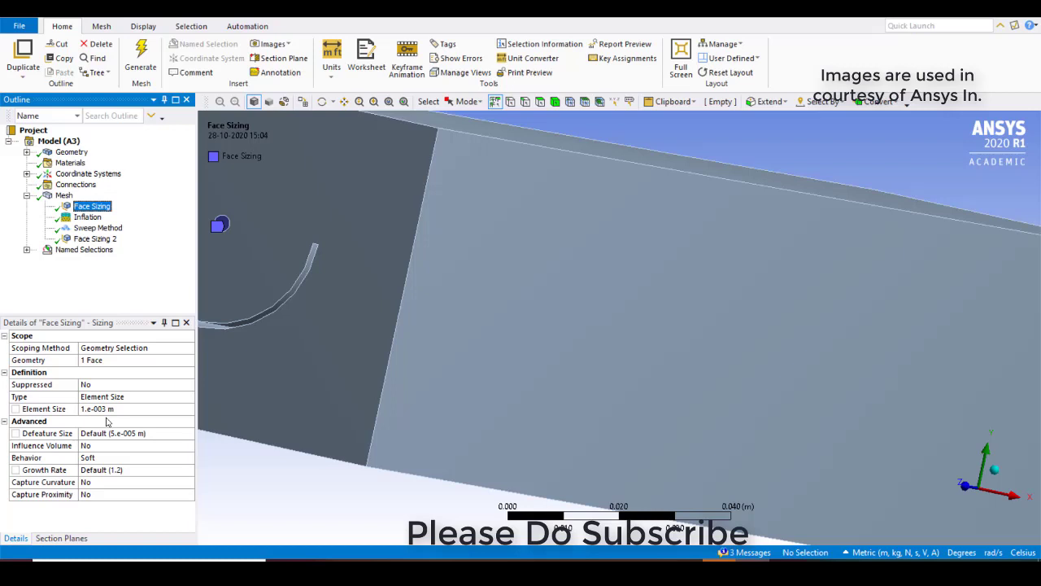
left_click(89, 217)
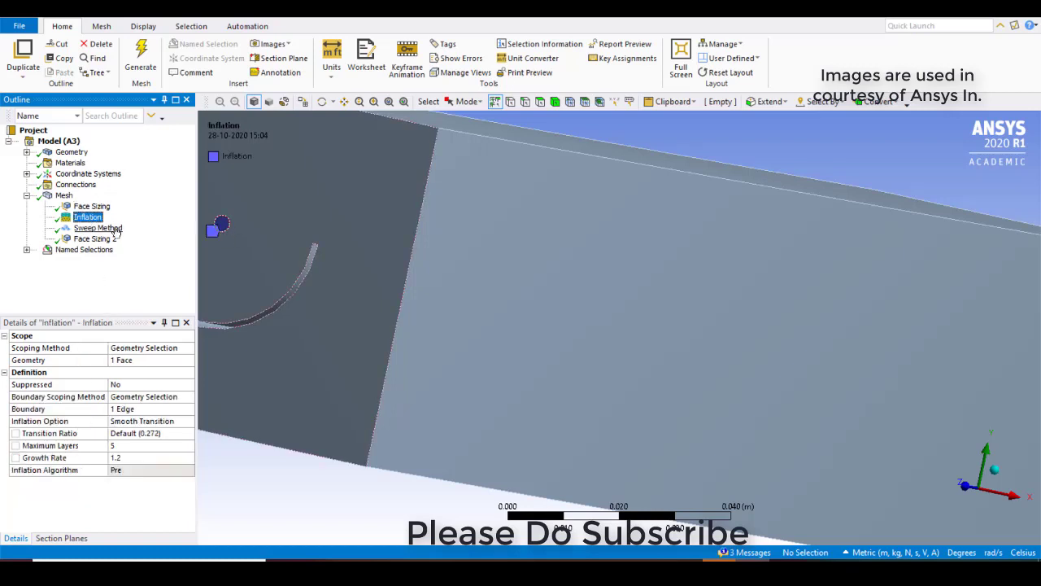
left_click(110, 229)
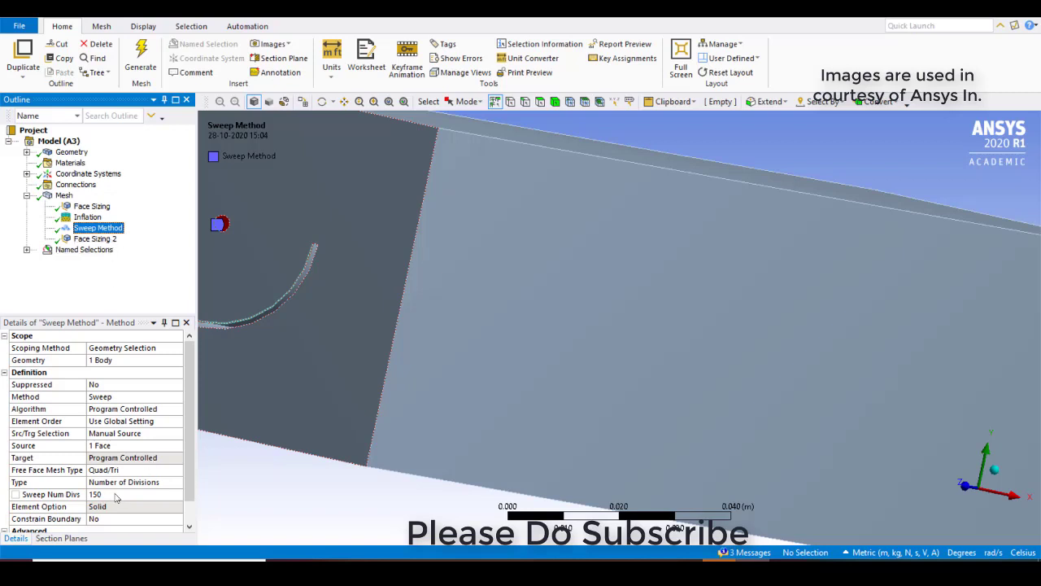
left_click(94, 239)
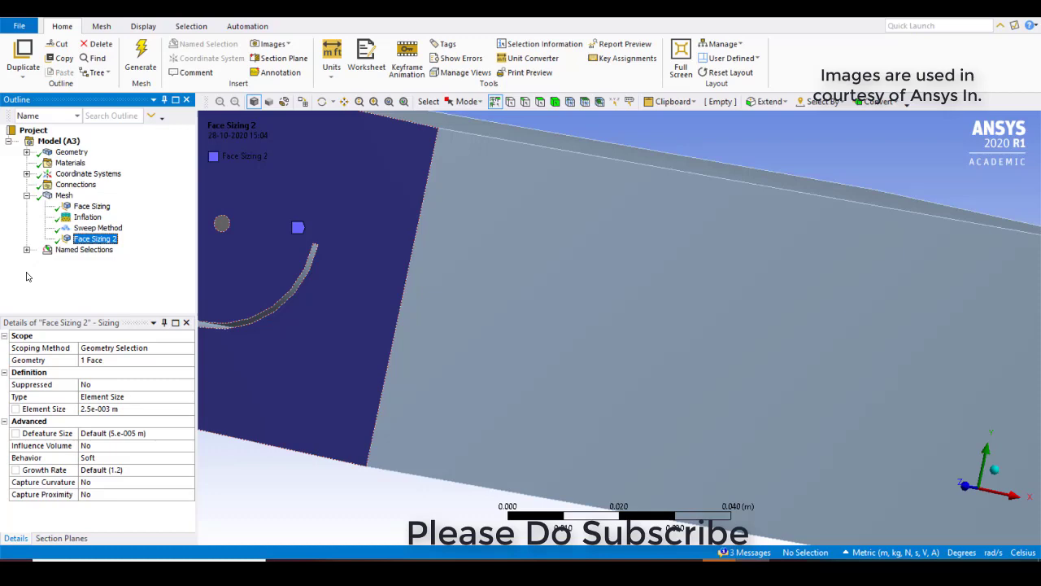
left_click(63, 197)
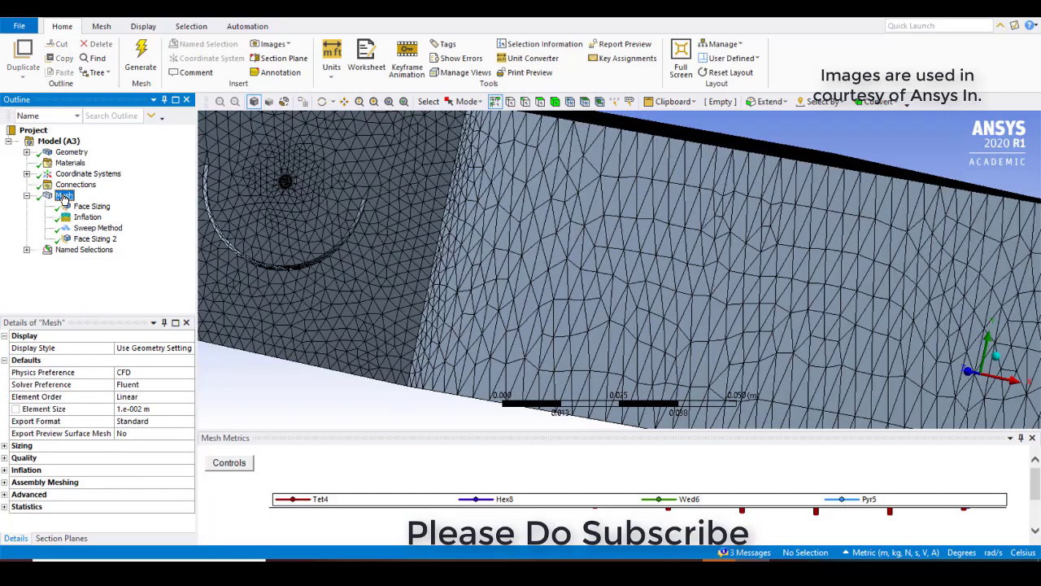
left_click(27, 249)
- Check the Inlet, Outlet, AbsorbingSurface and heatingsurface named selections
left_click(82, 260)
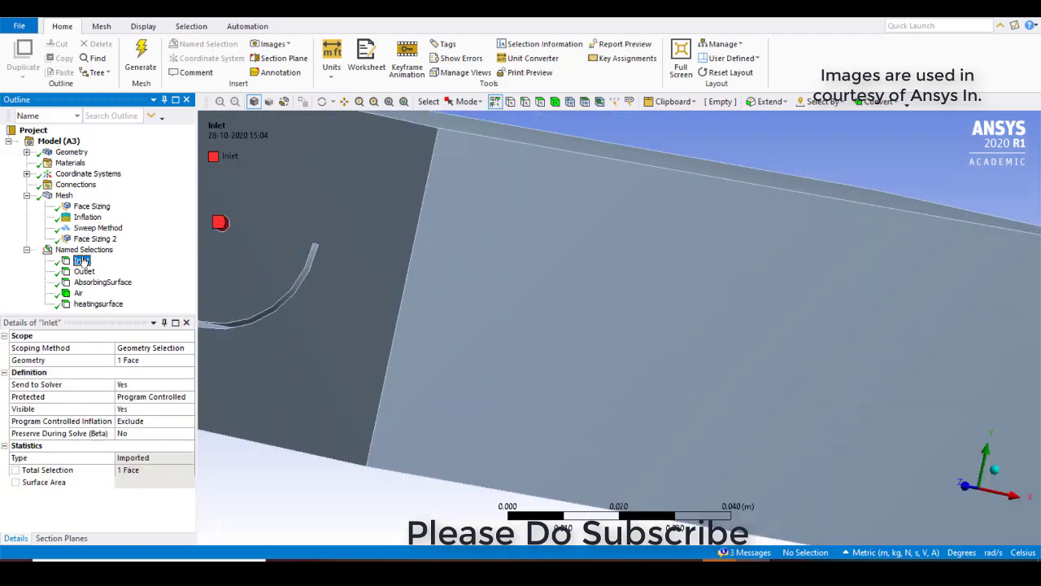
left_click(85, 270)
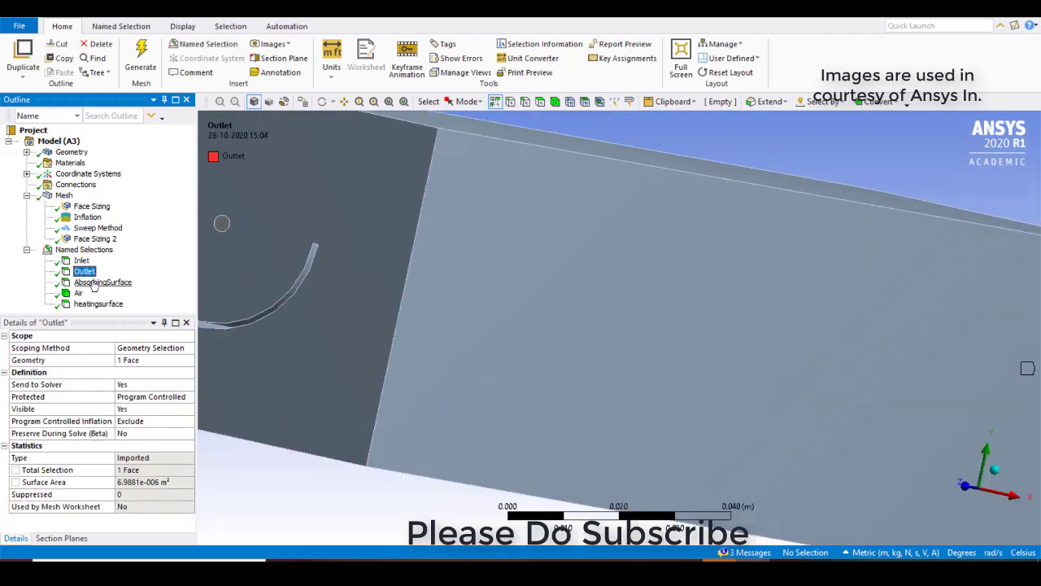
left_click(94, 283)
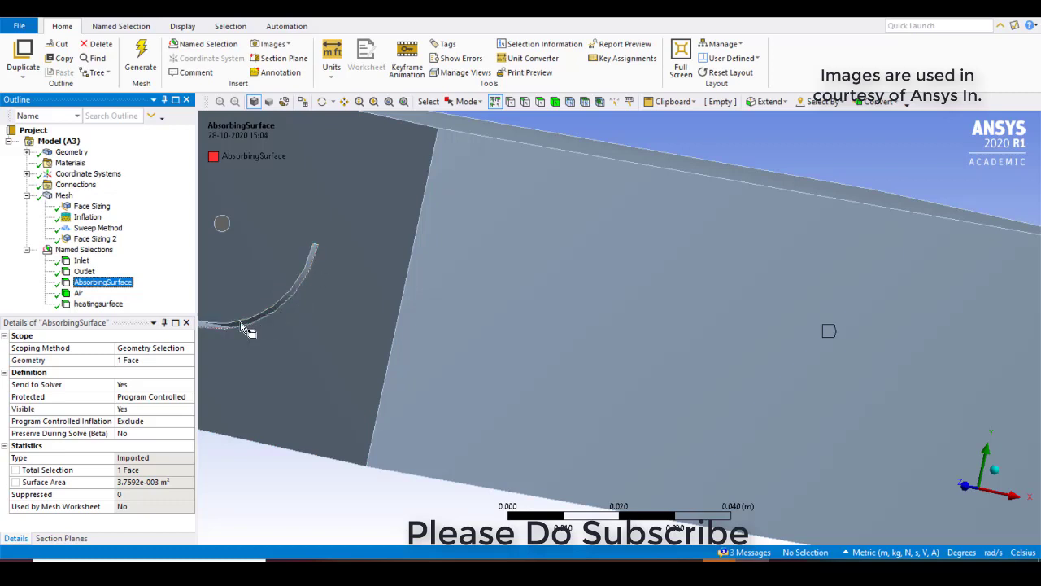
left_click(99, 305)
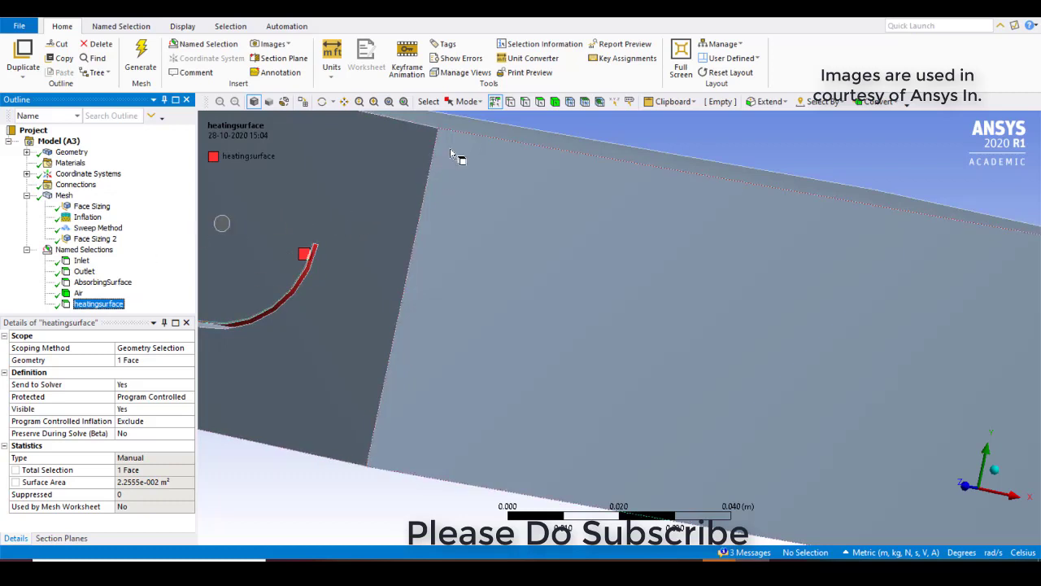
- Hide the fluid body to verify AbsorbingSurface on the tube, then show all bodies
left_click(555, 101)
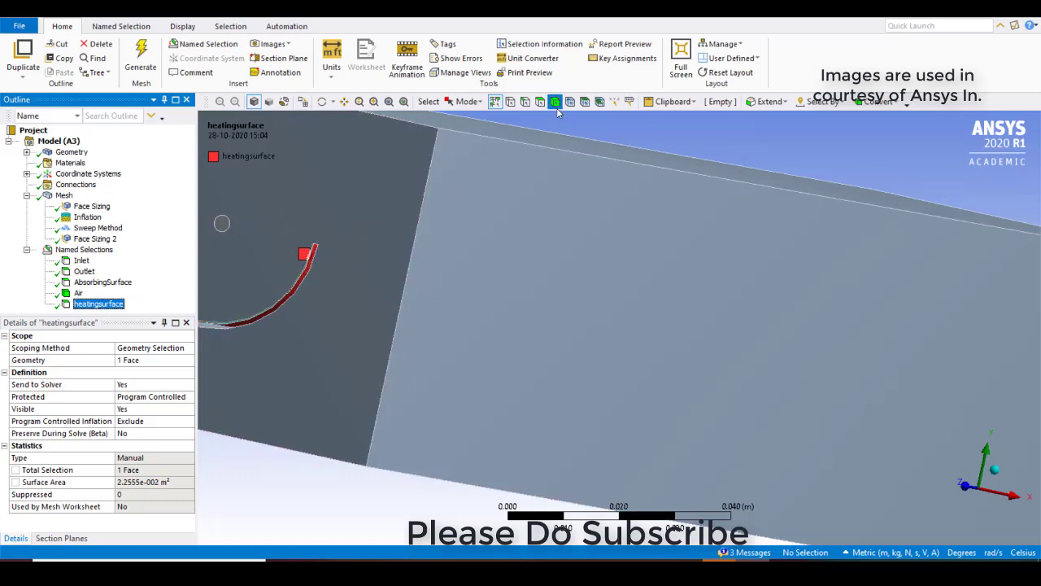
left_click(363, 251)
right_click(360, 225)
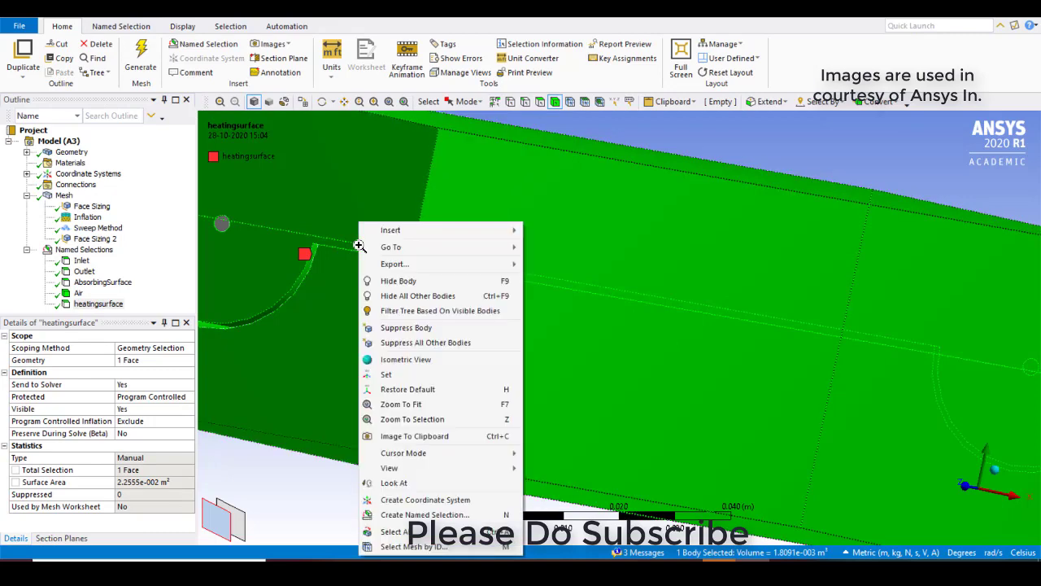
left_click(415, 283)
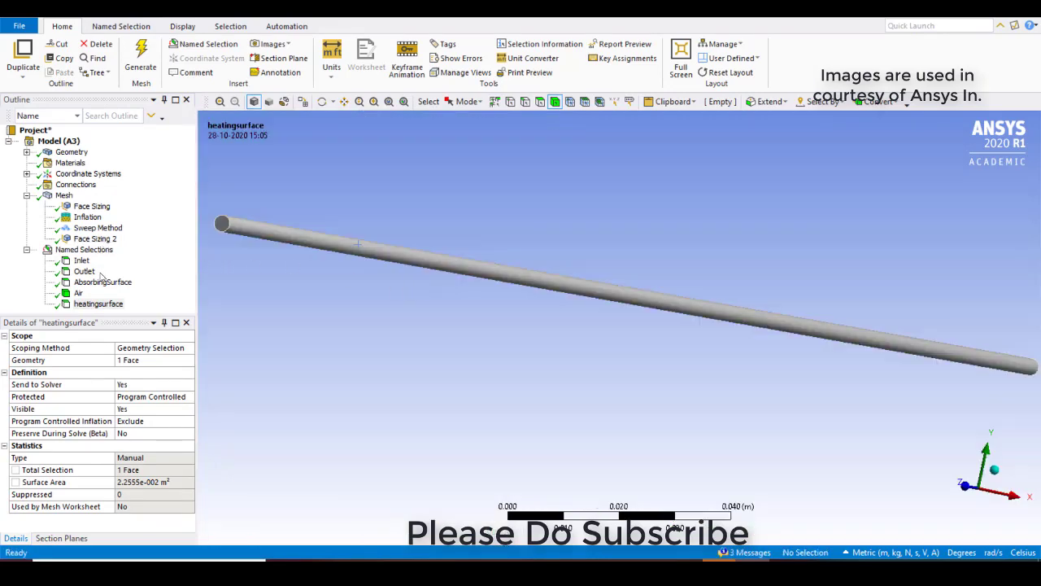
left_click(97, 283)
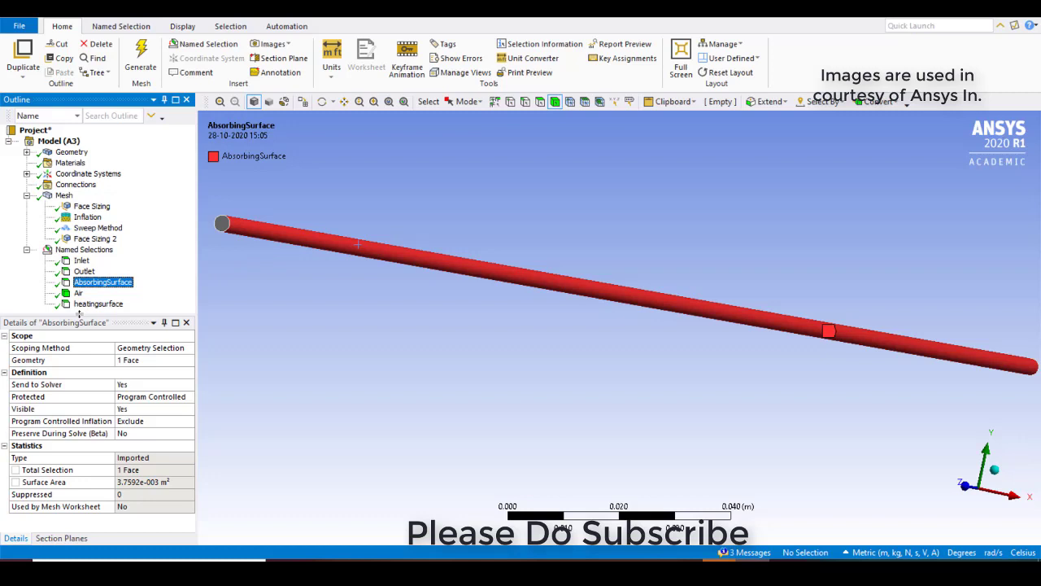
left_click(84, 307)
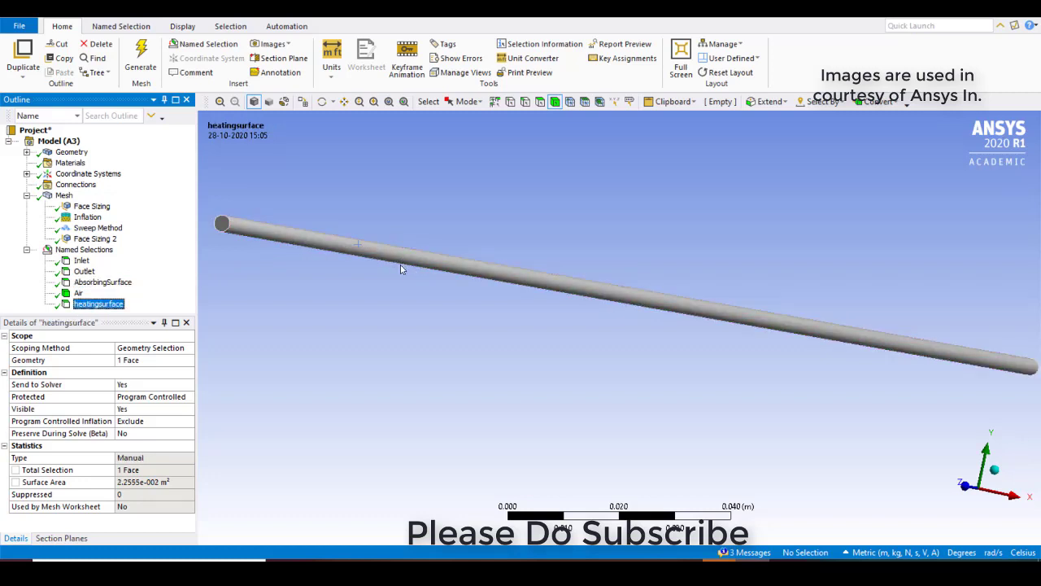
right_click(377, 294)
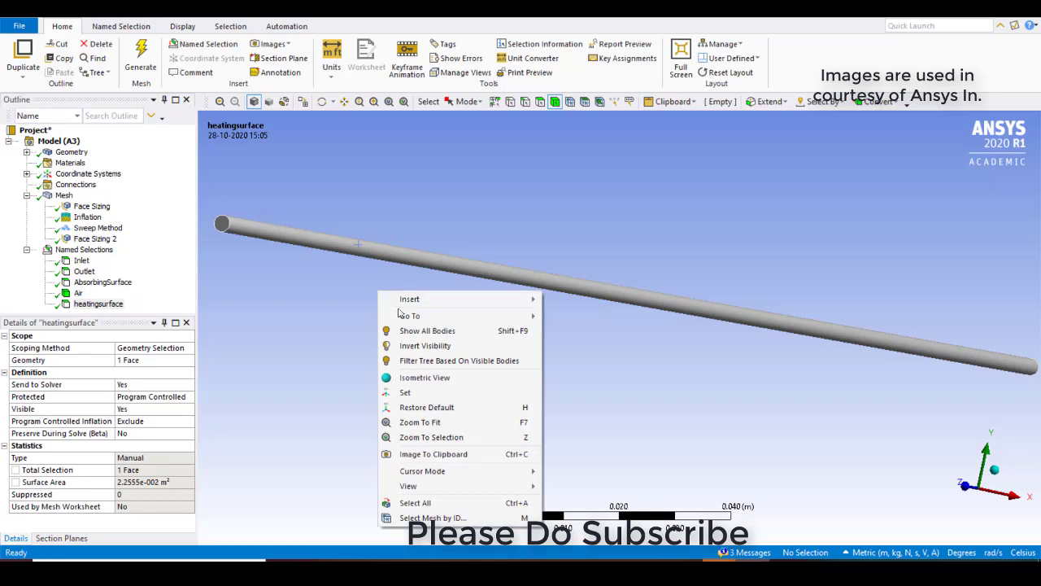
left_click(415, 332)
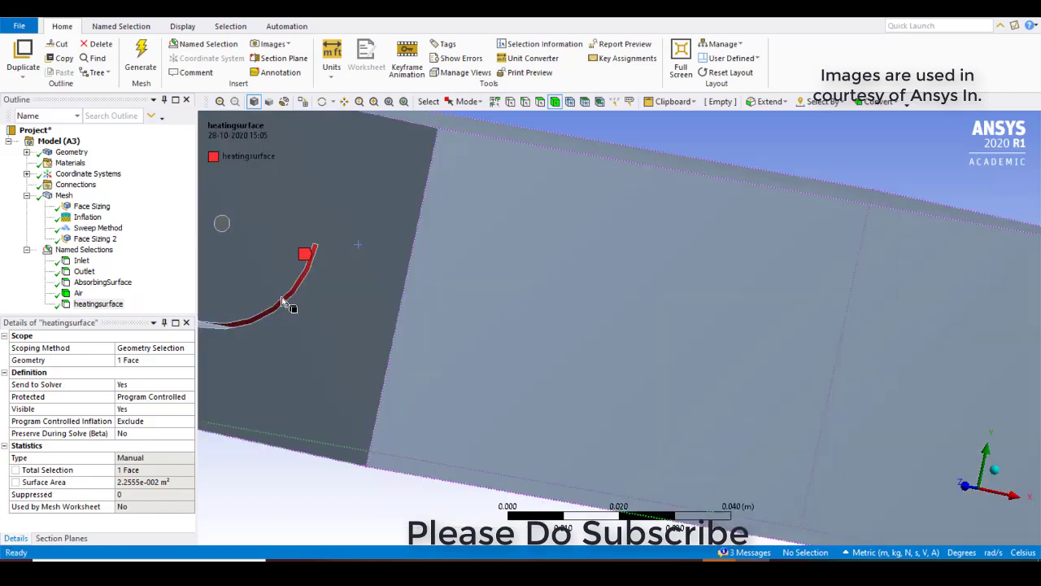
left_click(78, 293)
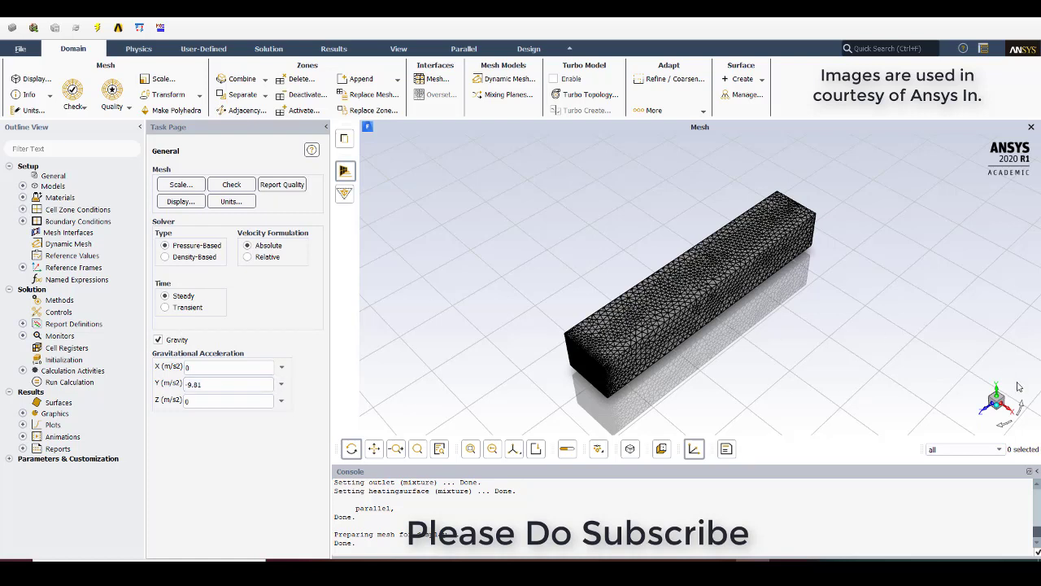
- Keep the Energy Equation enabled in the Energy model
left_click(24, 187)
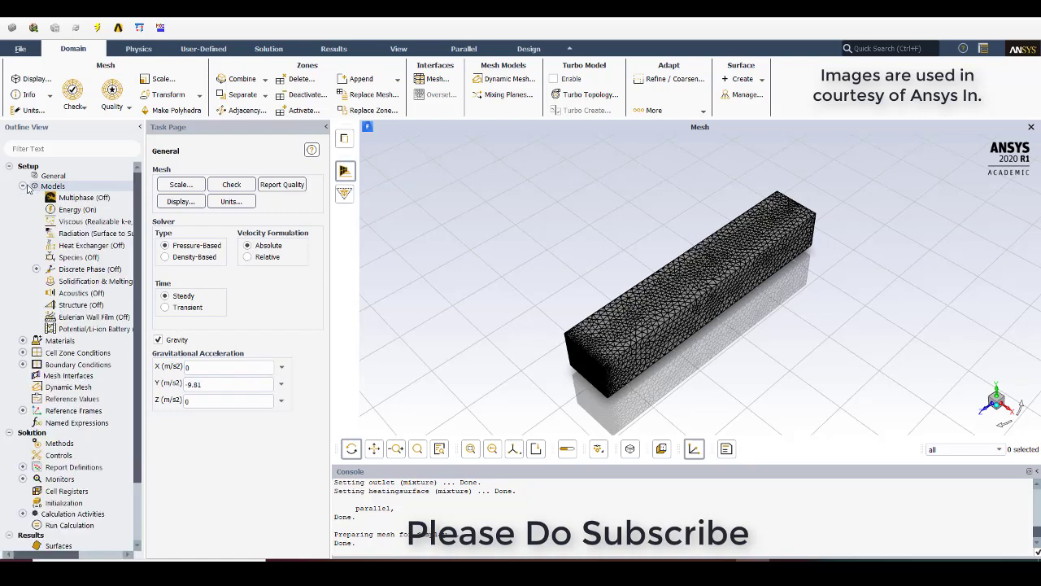
double_click(85, 210)
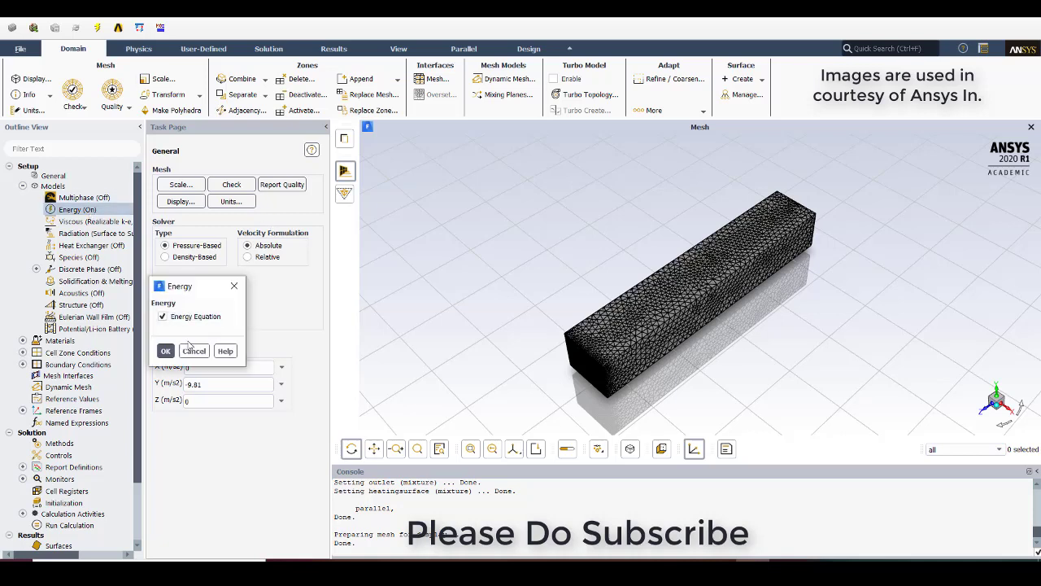
left_click(165, 351)
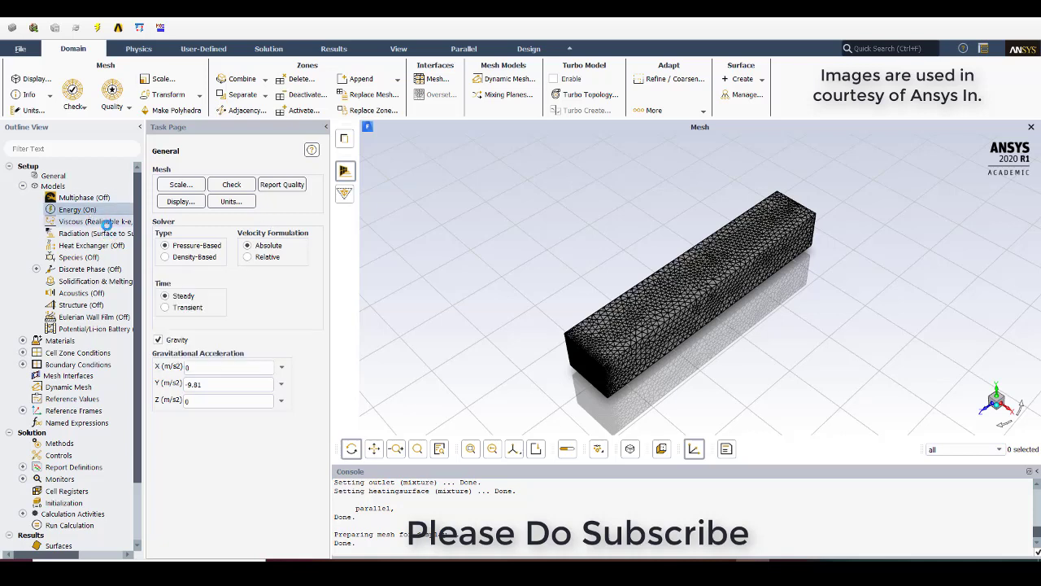
- Confirm the Realizable k-epsilon viscous model with Scalable Wall Functions
left_click(108, 223)
double_click(107, 226)
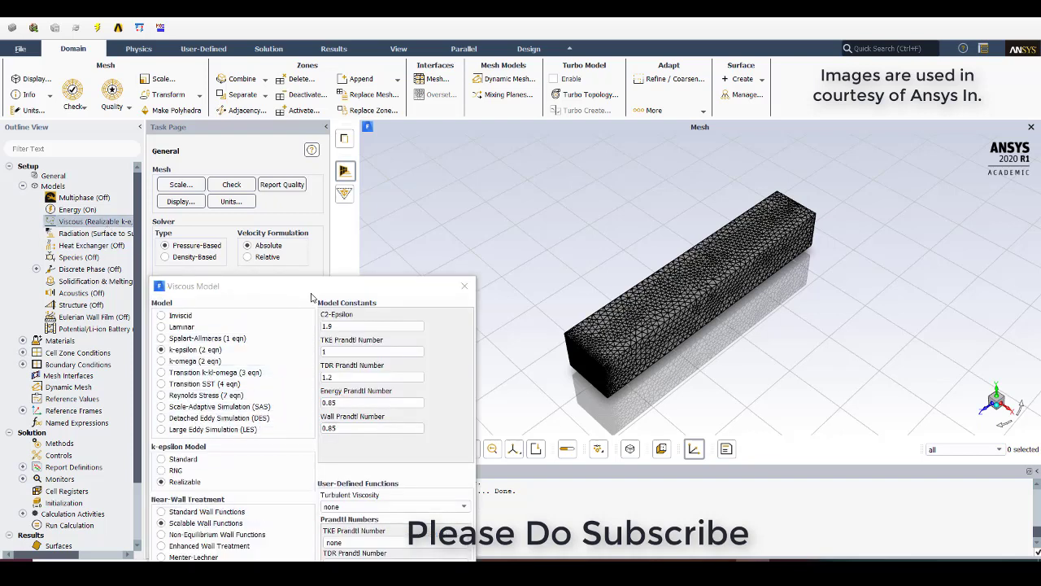
left_click_drag(312, 286, 319, 137)
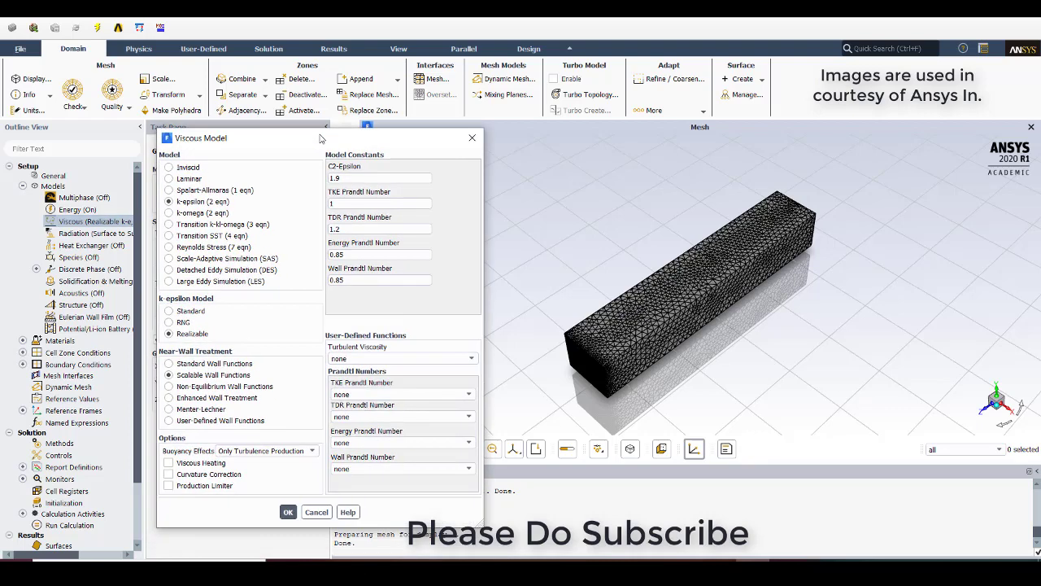
left_click(287, 511)
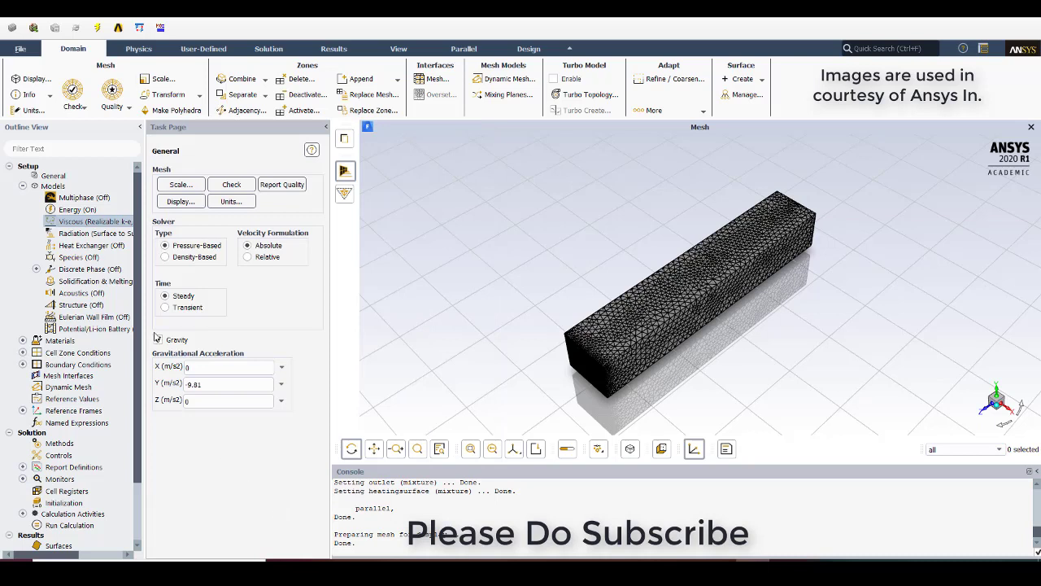
- Enable S2S radiation with Solar Ray Tracing, 1423 W/m² direct and 200 W/m² diffuse
double_click(105, 233)
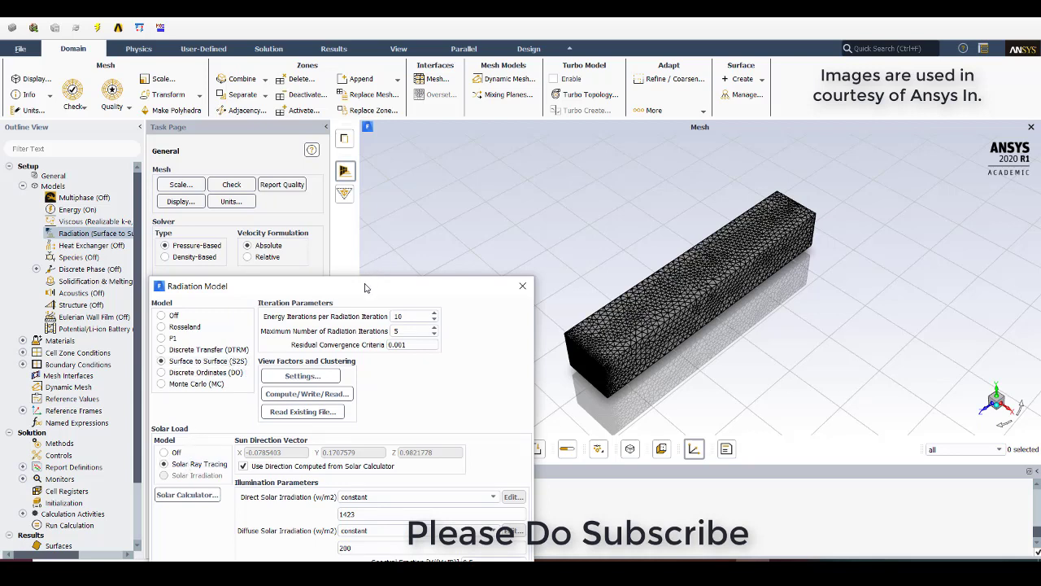
left_click_drag(365, 287, 349, 195)
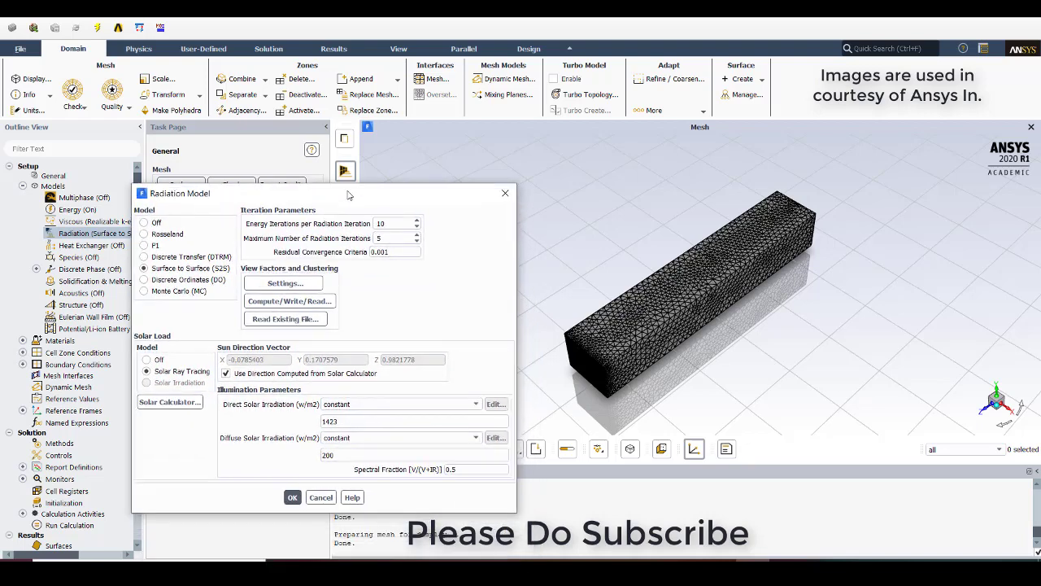
left_click(293, 497)
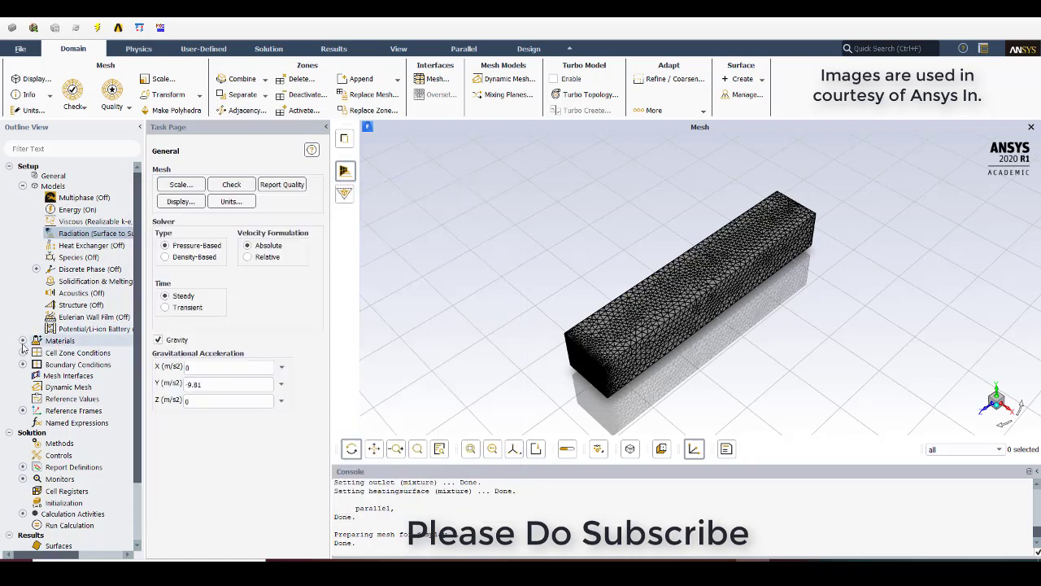
- Expand Materials to show air, water-liquid and aluminum
left_click(23, 340)
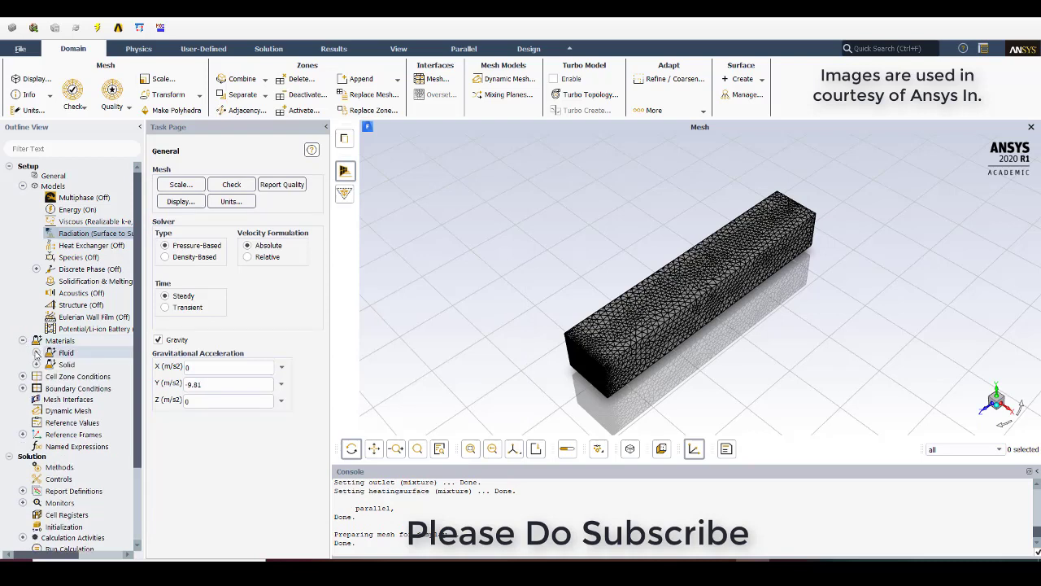
left_click(36, 352)
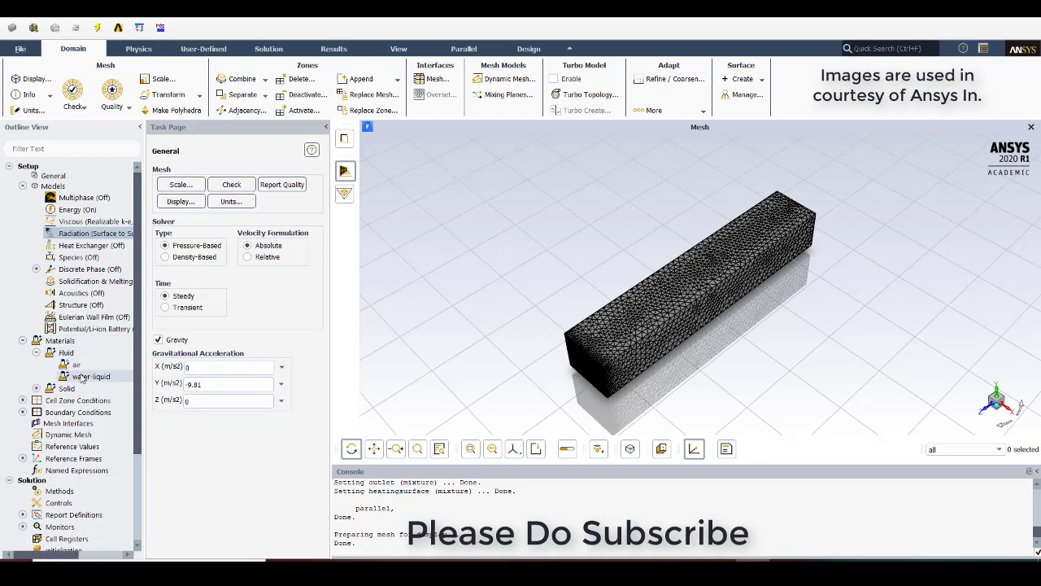
double_click(69, 342)
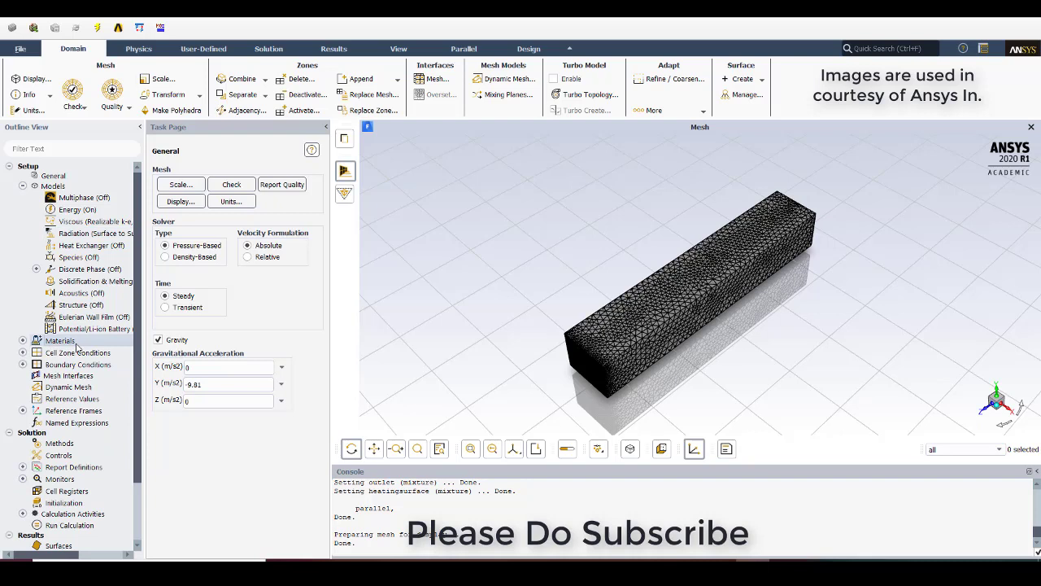
- Compare water-liquid's properties (998.2 kg/m³, Cp 4182 J/kg-K) against the Fluent Database
left_click(216, 199)
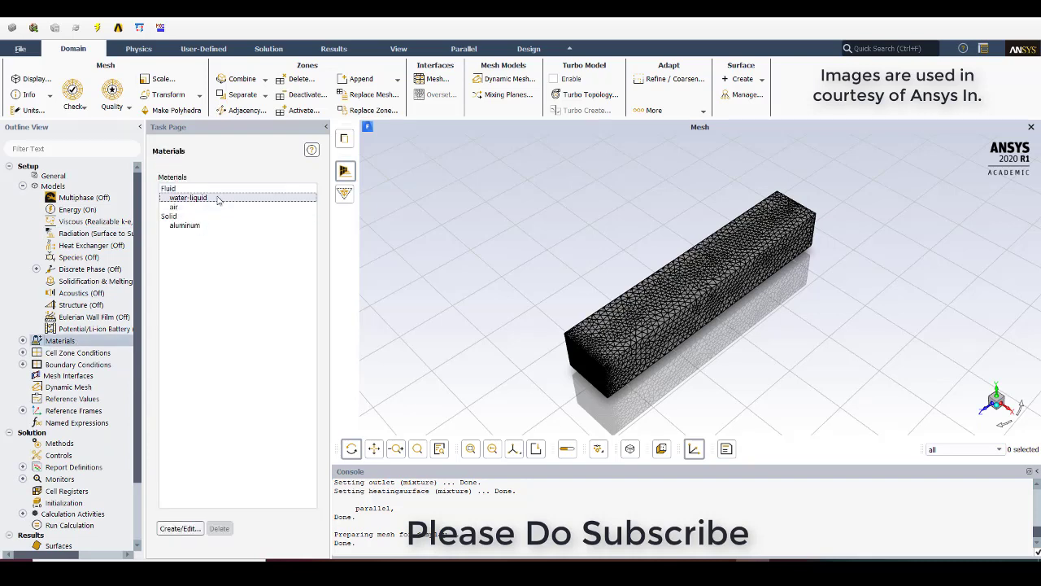
left_click(175, 533)
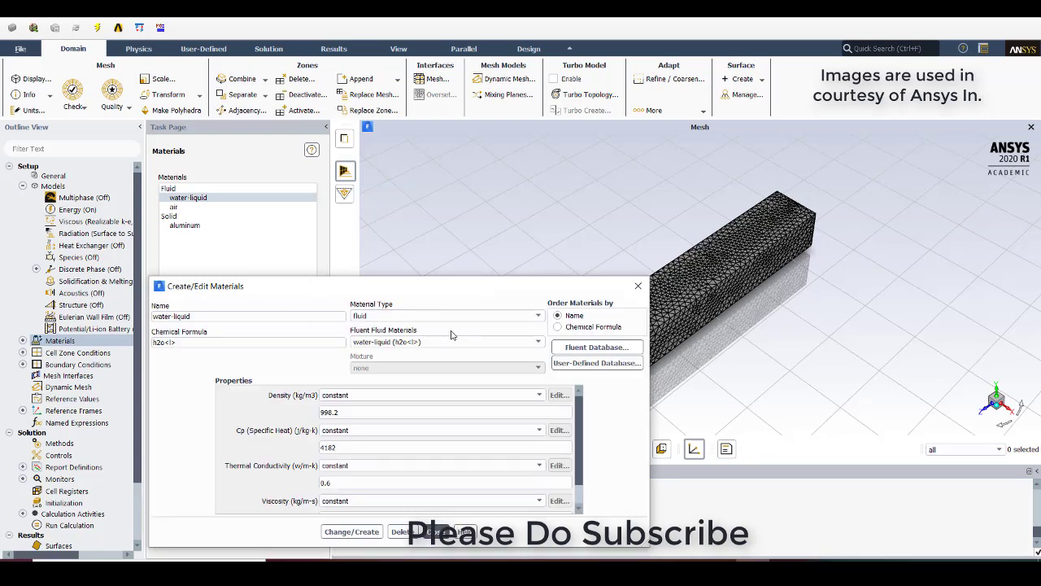
left_click(583, 346)
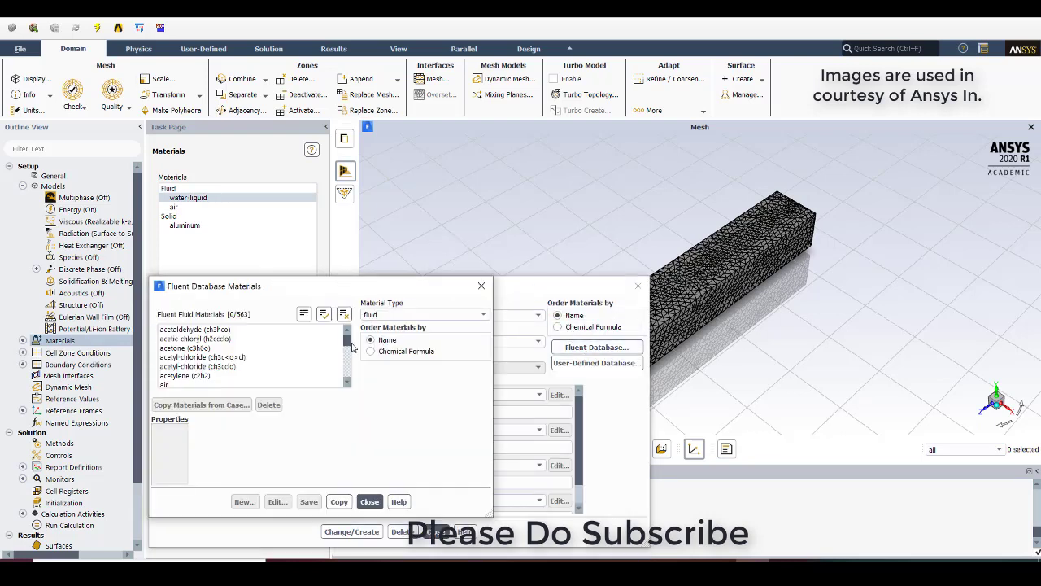
left_click_drag(347, 341, 348, 376)
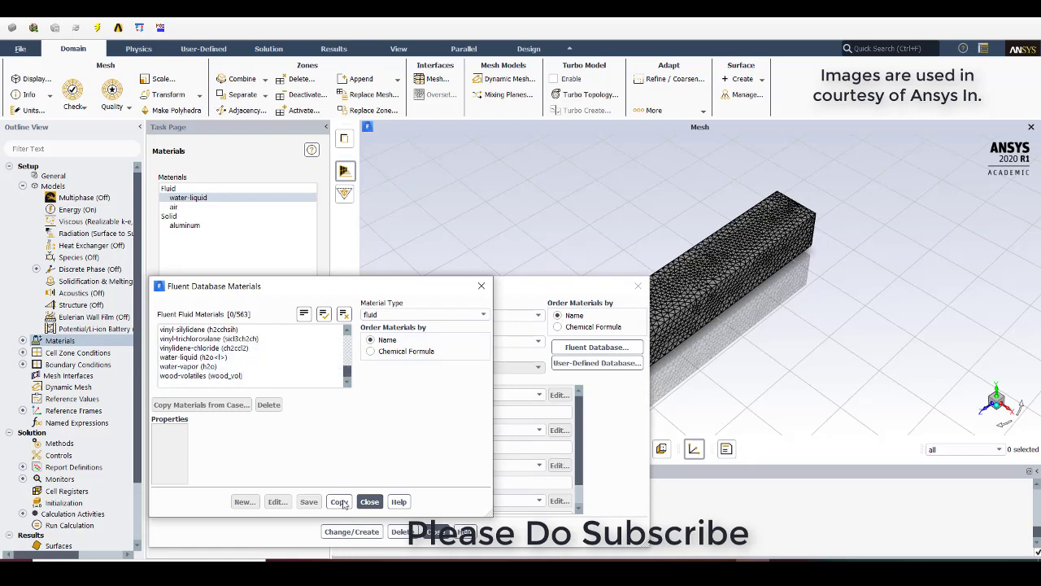
left_click(368, 501)
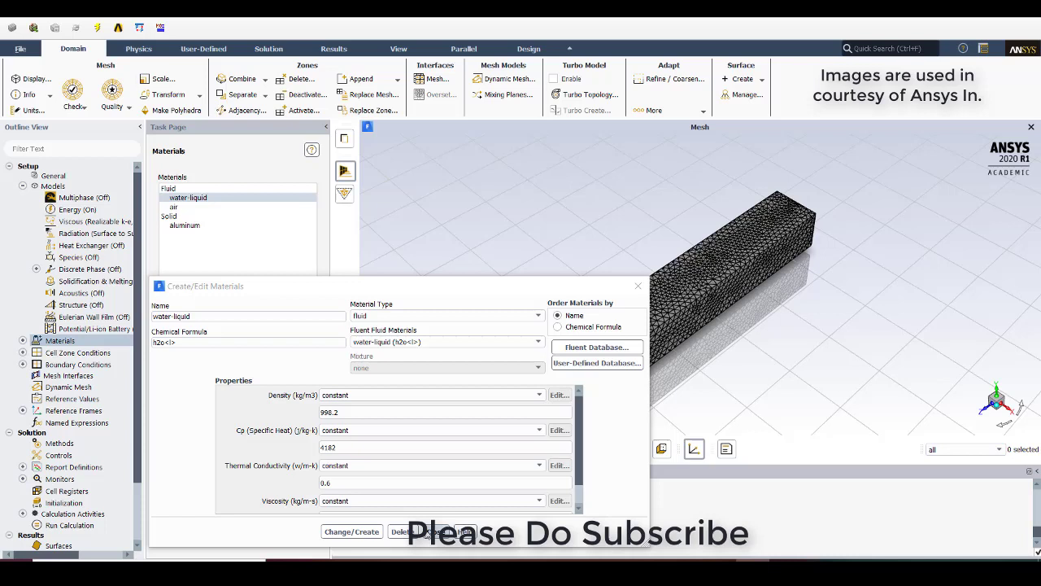
left_click(461, 531)
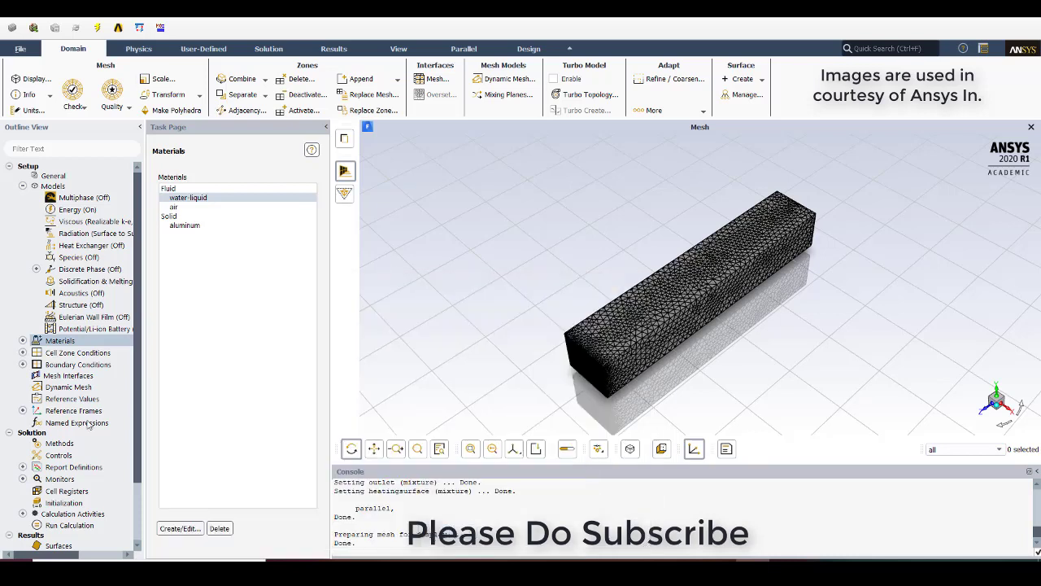
- Keep the air zone on air and set the fff-solid zone material to water-liquid
left_click(22, 352)
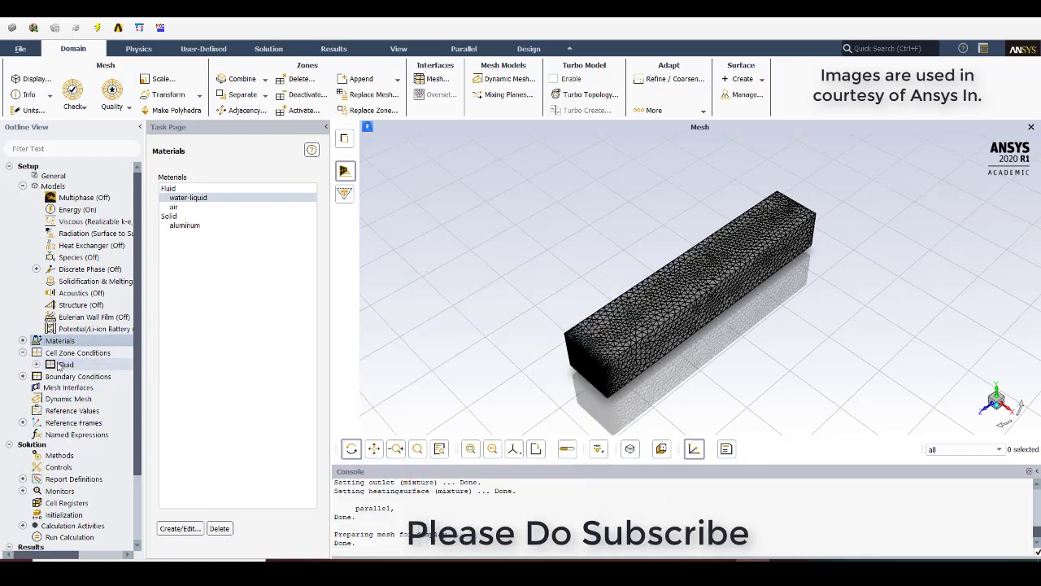
double_click(58, 364)
left_click(94, 377)
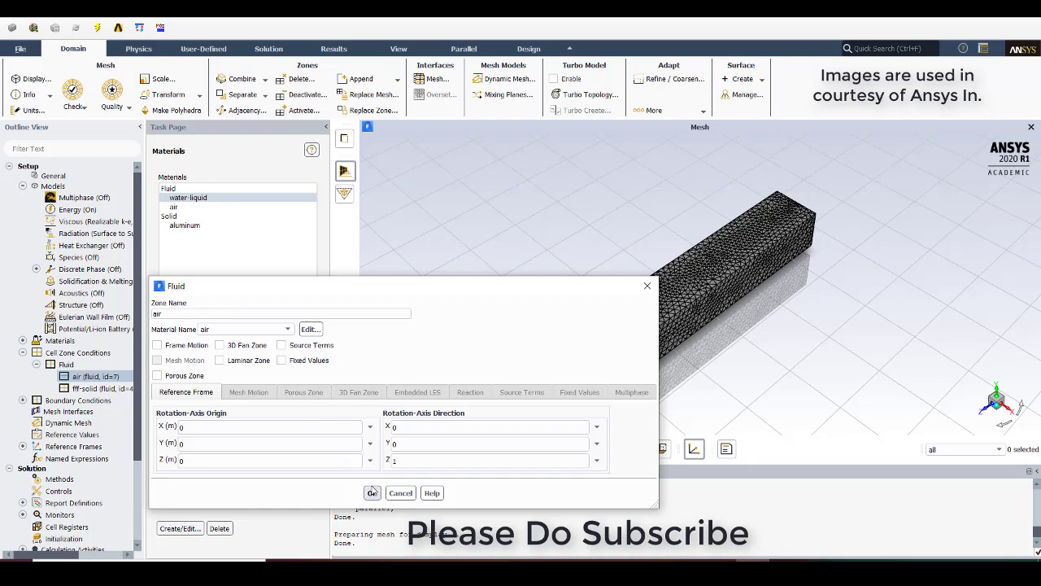
key("Escape")
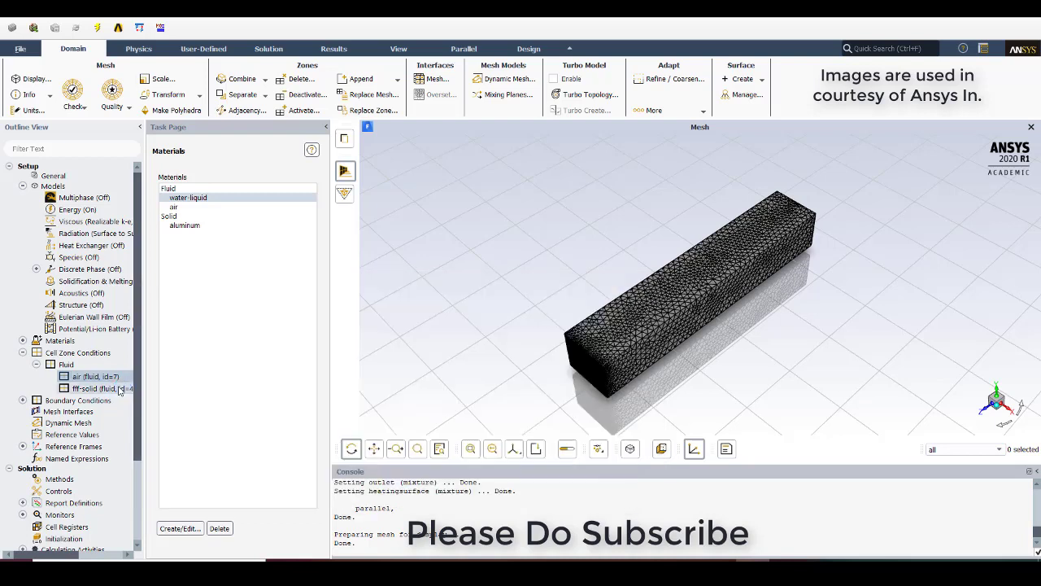
double_click(119, 390)
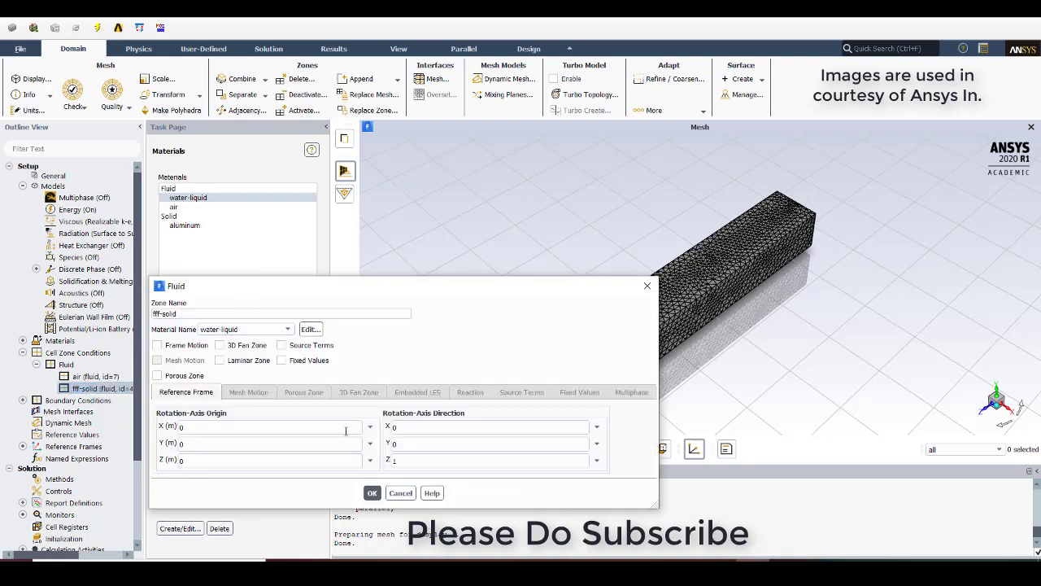
left_click(372, 493)
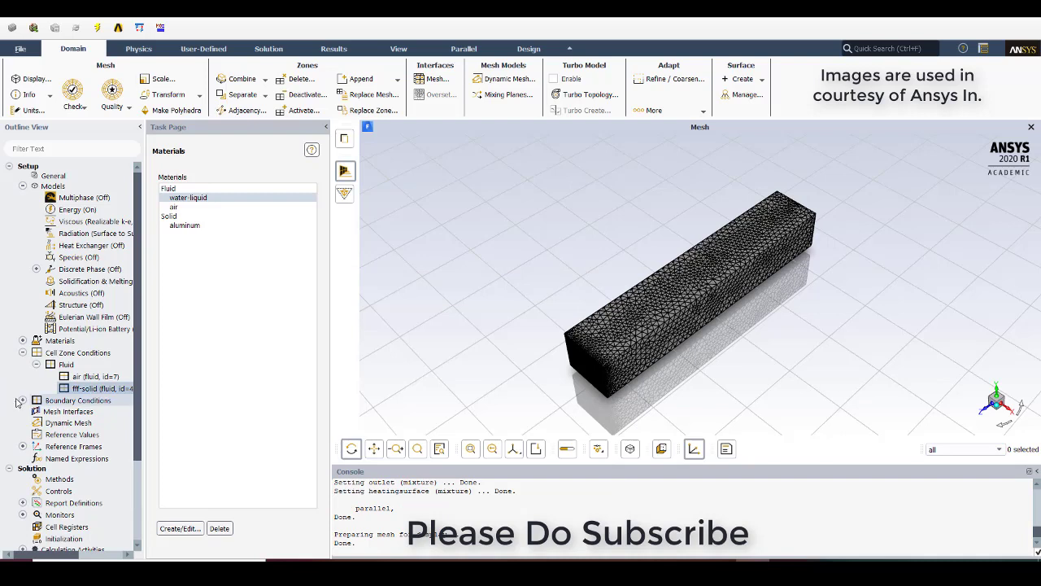
- Check the inlet's 0.1 m/s velocity, 5% turbulent intensity and 300 K temperature
left_click(23, 401)
left_click(36, 412)
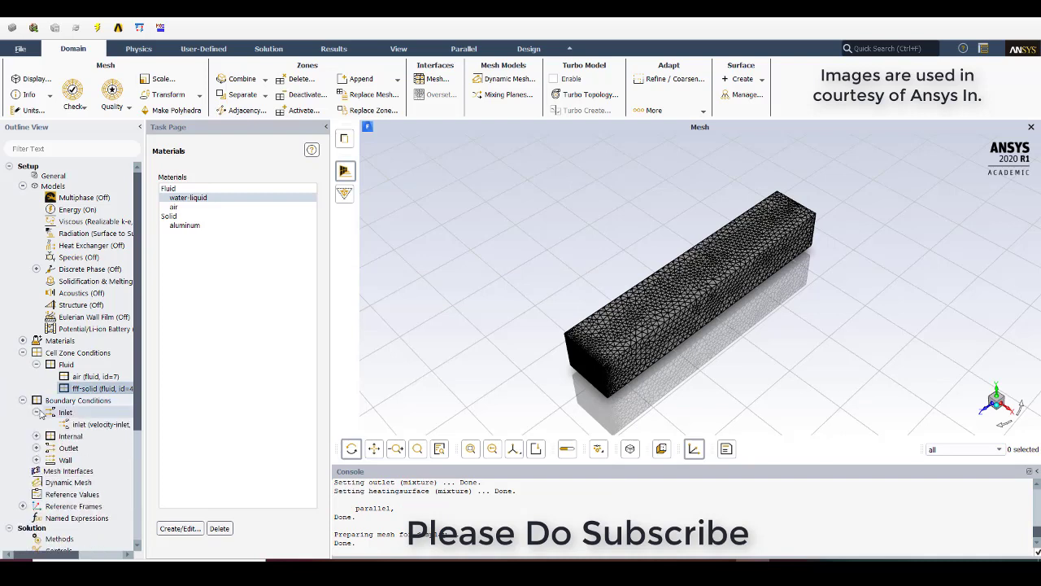
left_click(71, 424)
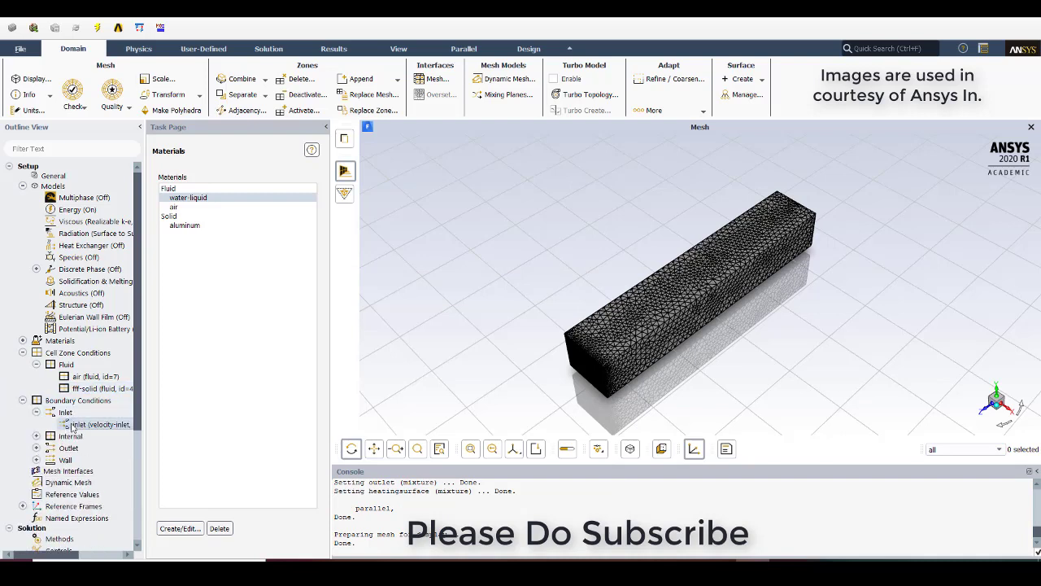
double_click(72, 425)
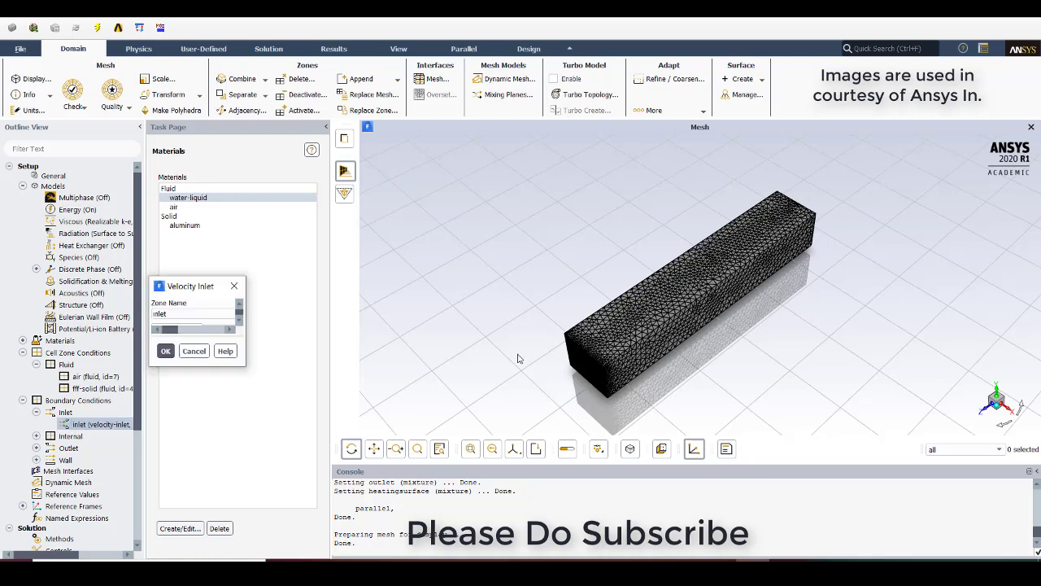
left_click(296, 389)
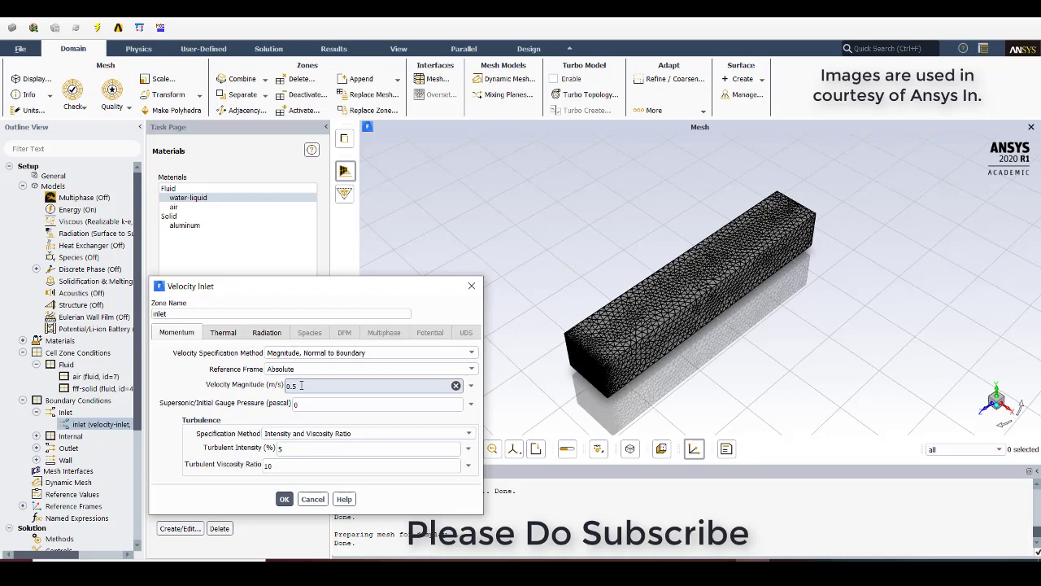
left_click(231, 334)
left_click(217, 356)
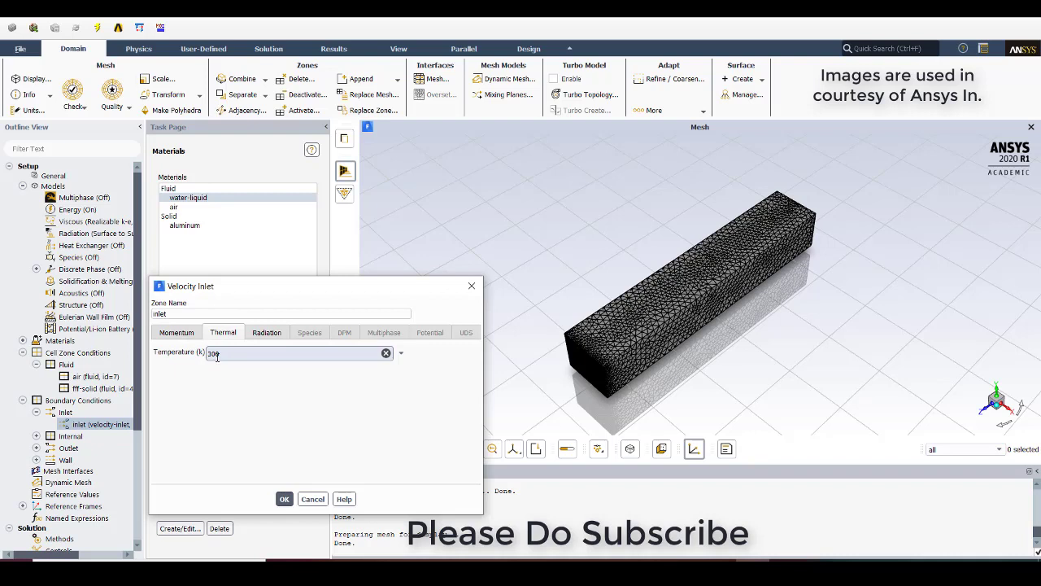
- Keep inlet emissivity and transmissivity at 1 with solar ray tracing and view factors off
left_click(266, 332)
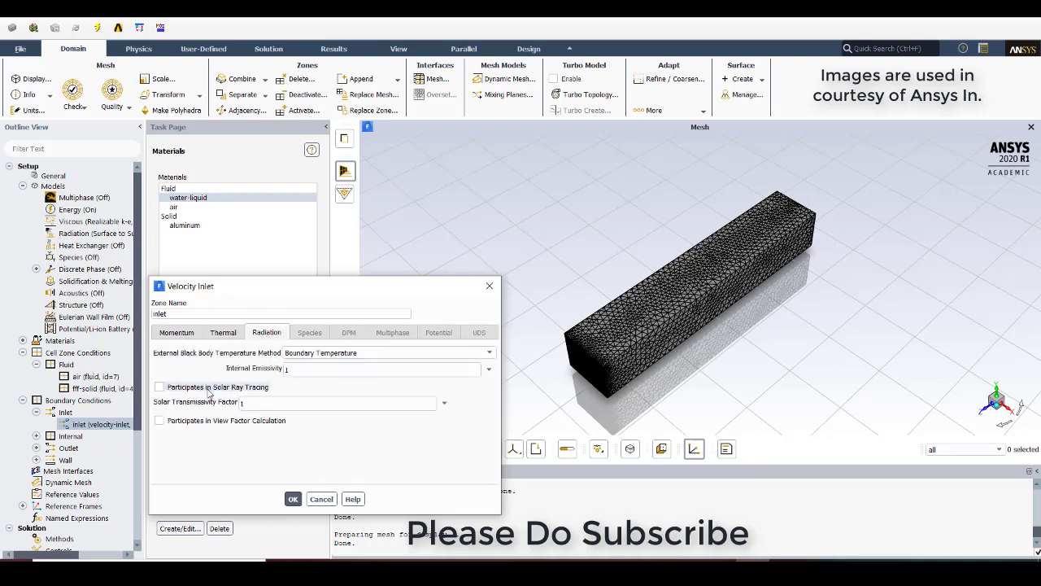
left_click(309, 370)
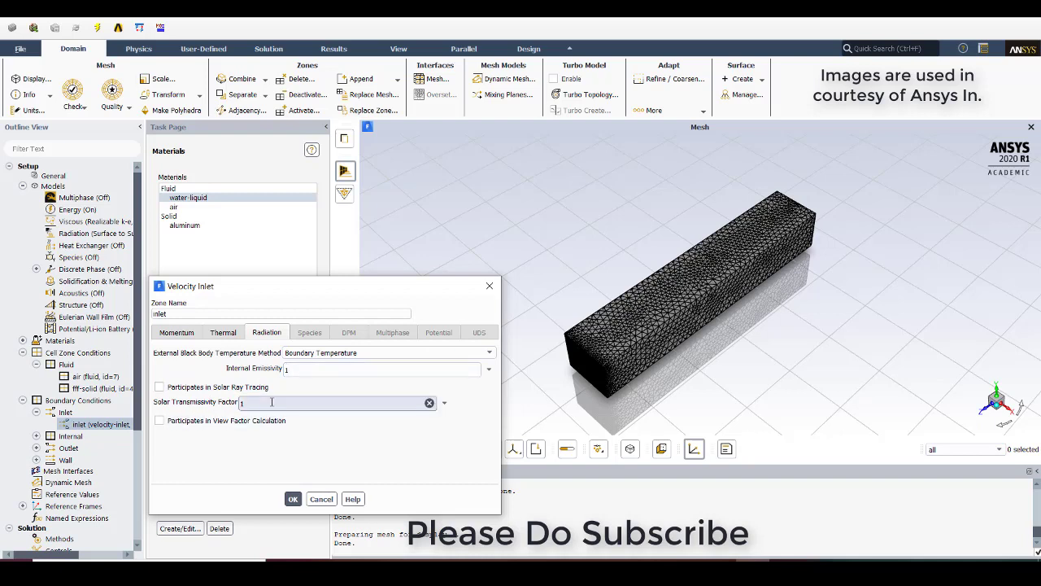
left_click(293, 499)
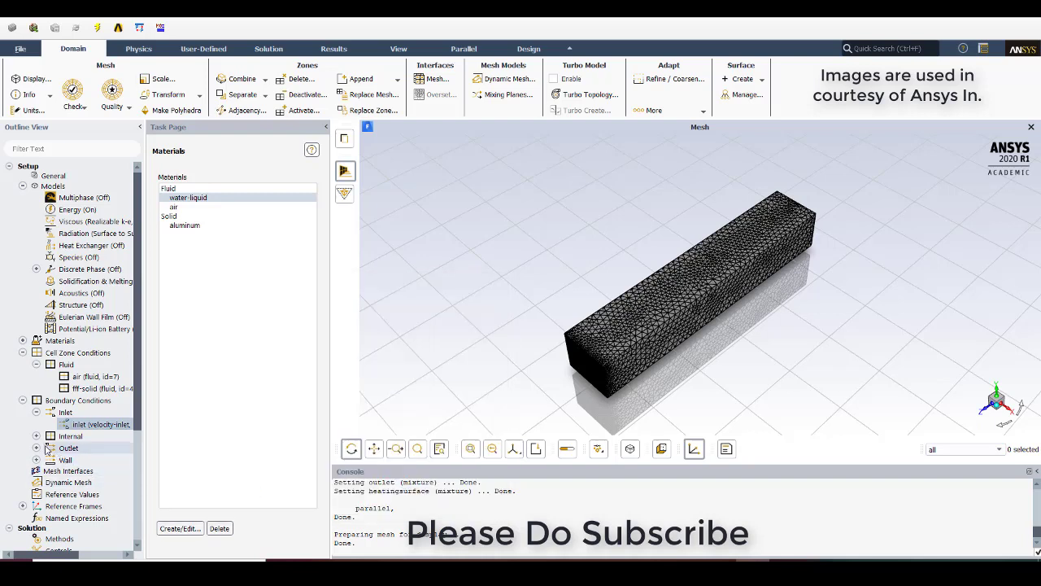
- Open the heatingsurface wall from the Wall boundary zones
left_click(35, 436)
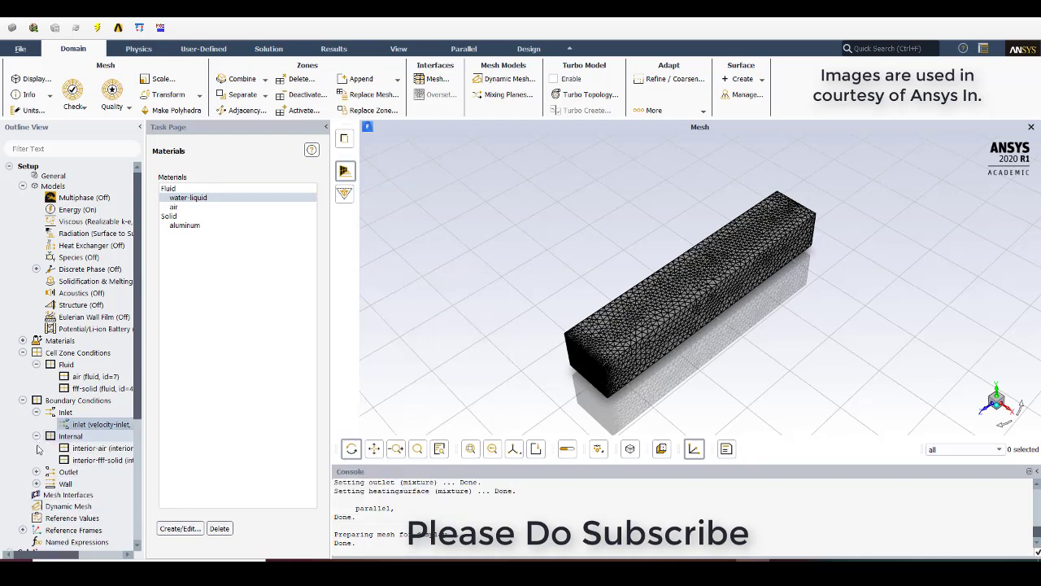
left_click(36, 472)
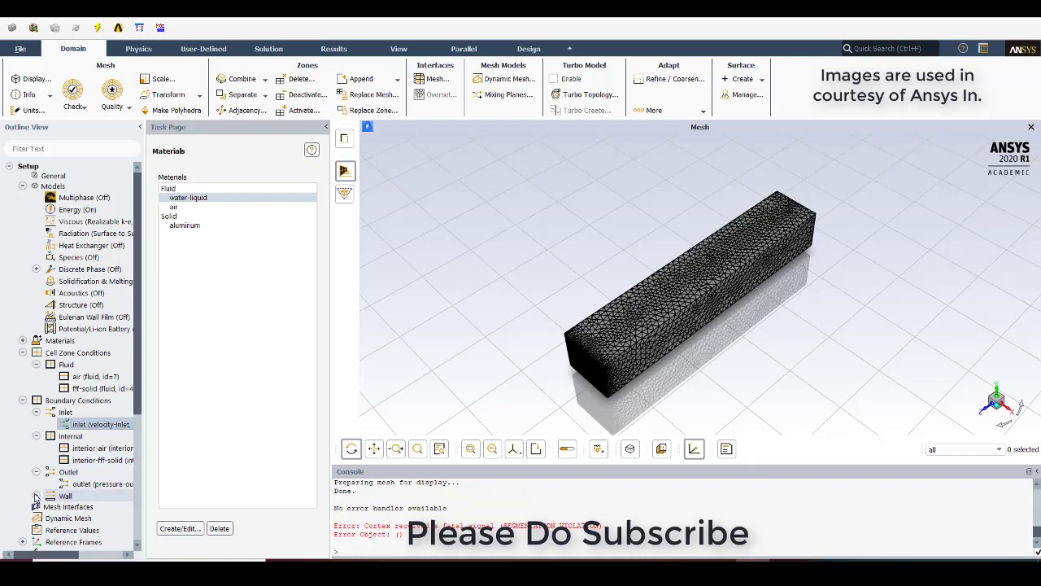
left_click(36, 495)
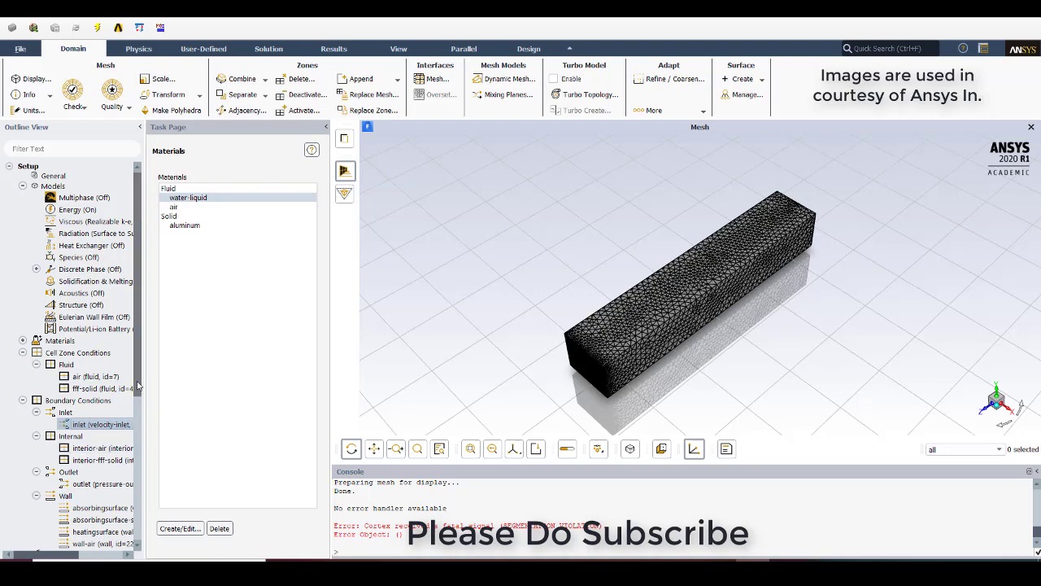
scroll(138, 386, "down", 2)
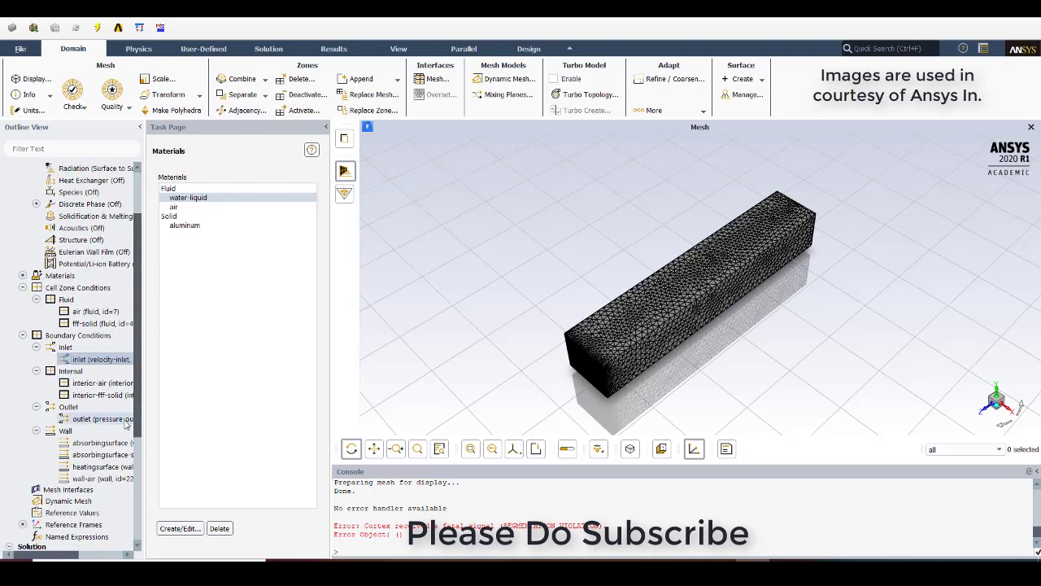
left_click(105, 467)
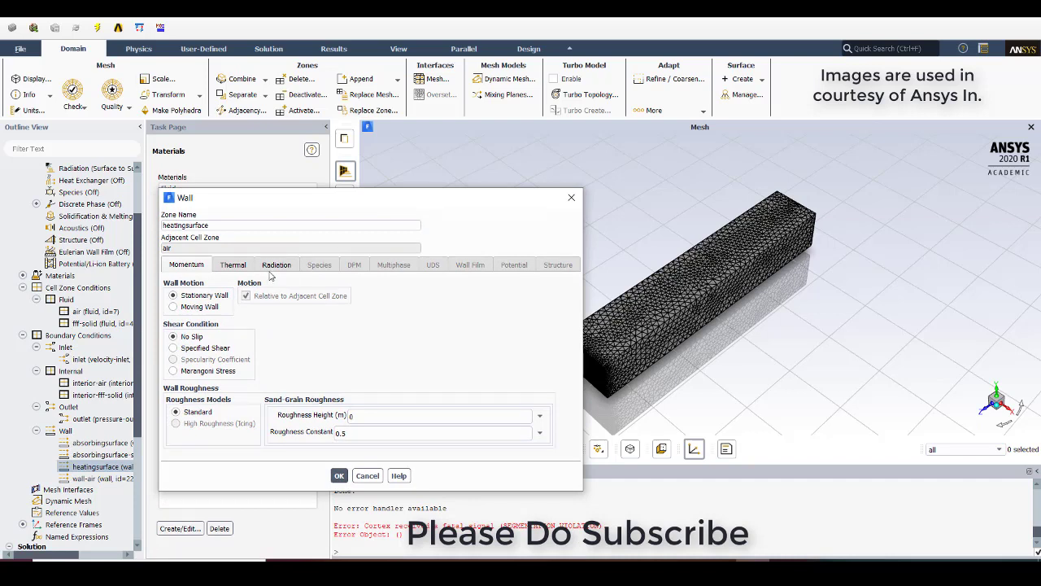
- Set Direct Visible and Direct IR absorptivity to 0.1 and exclude it from view factors
left_click(273, 269)
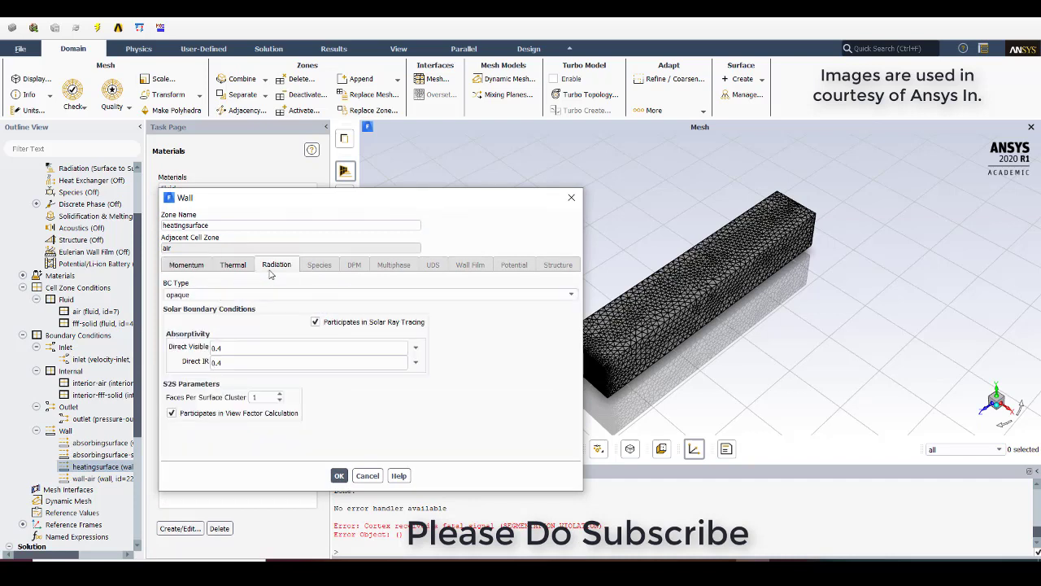
left_click(240, 348)
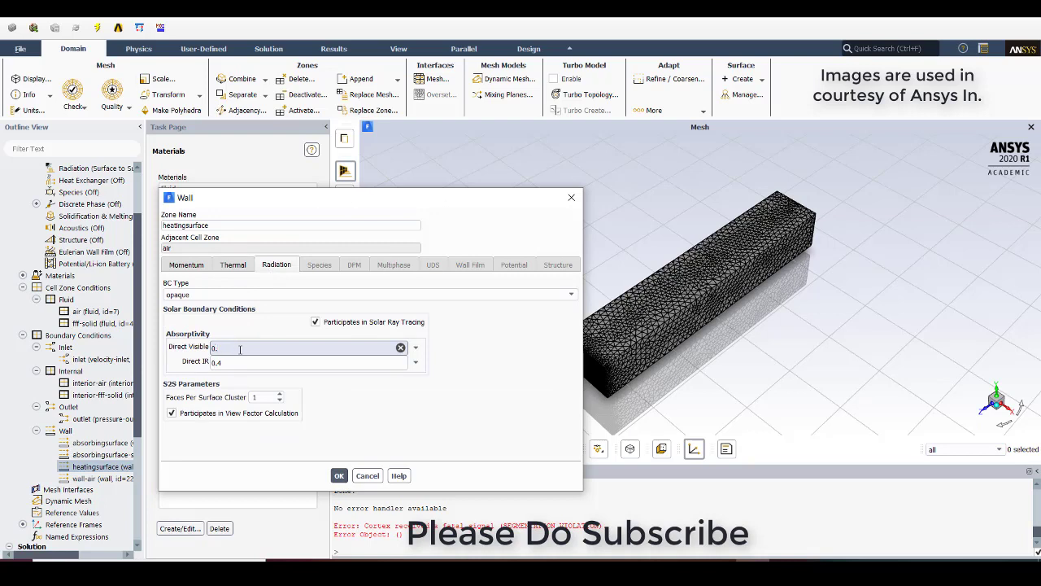
left_click(238, 364)
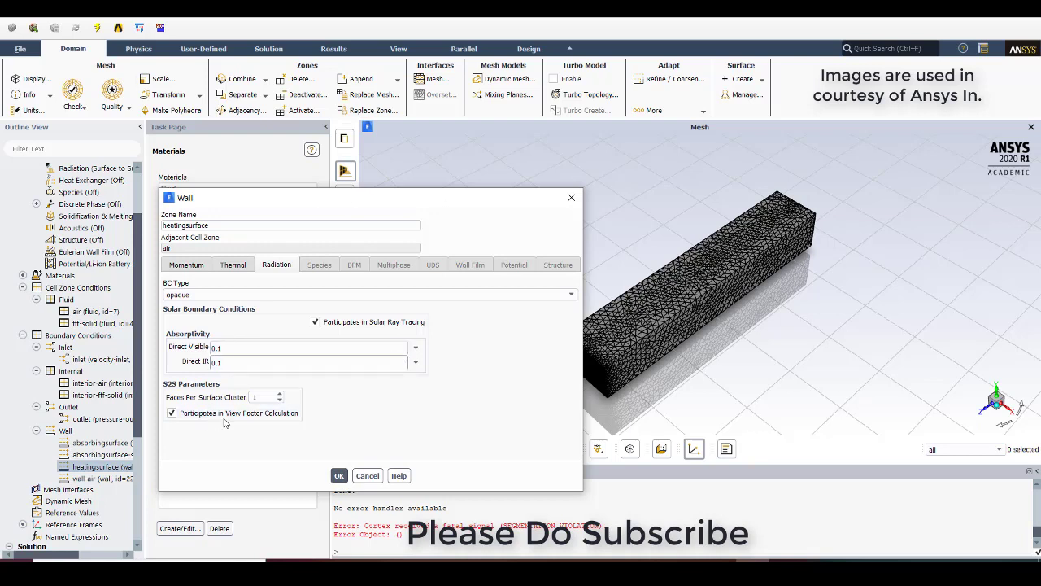
left_click(173, 413)
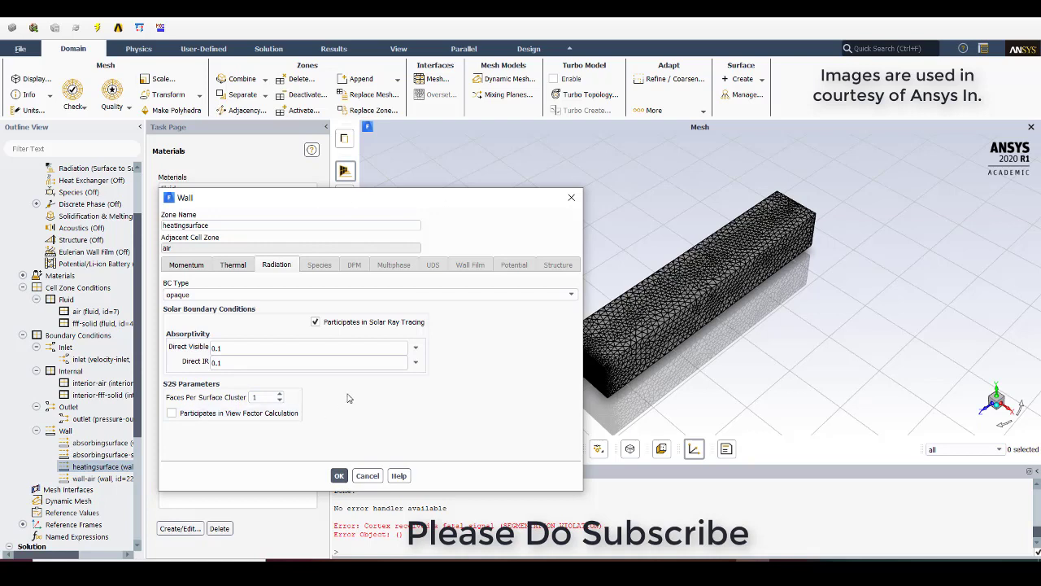
left_click(339, 476)
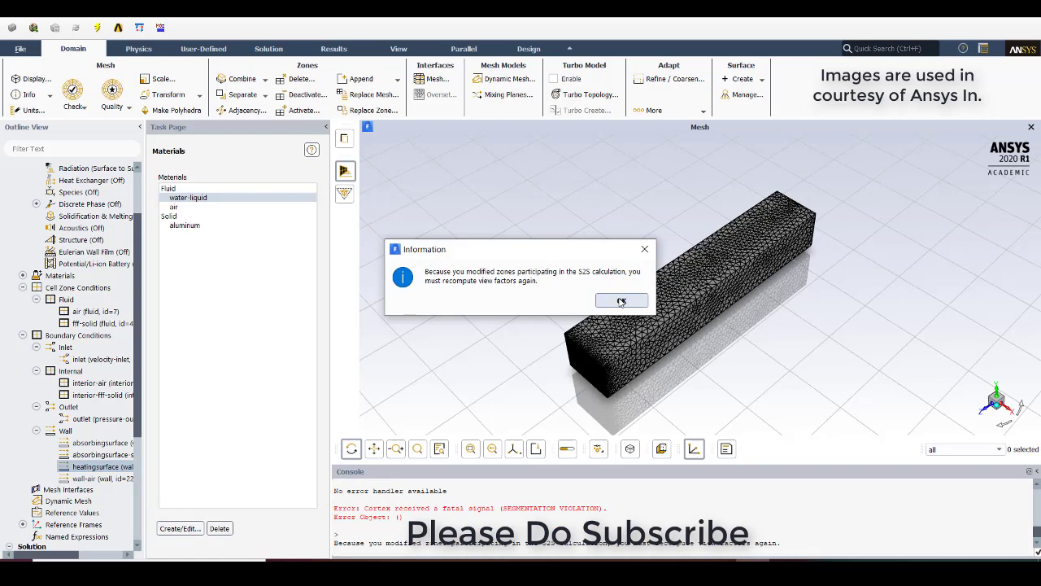
left_click(621, 301)
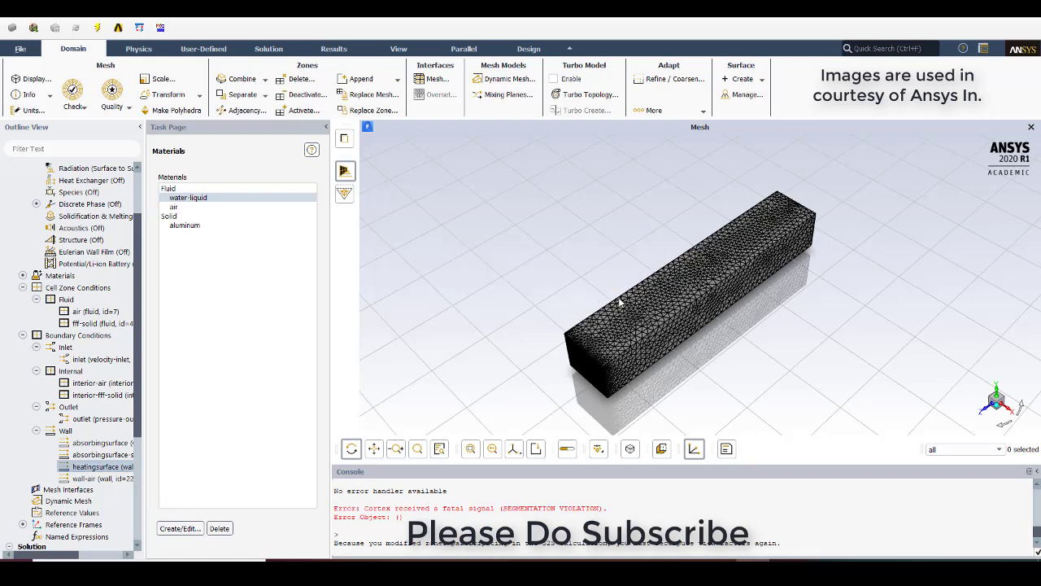
left_click(103, 447)
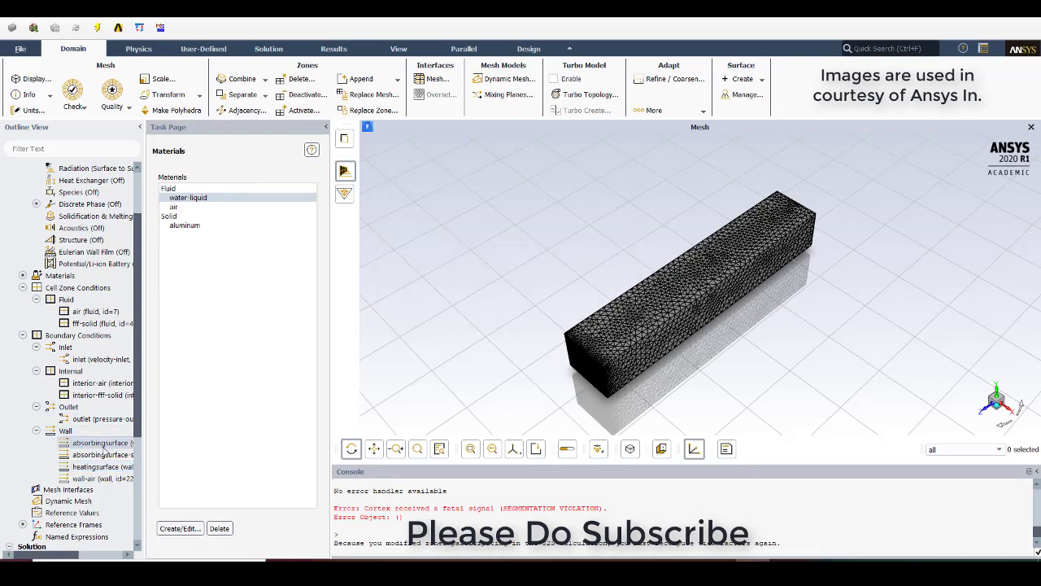
double_click(103, 447)
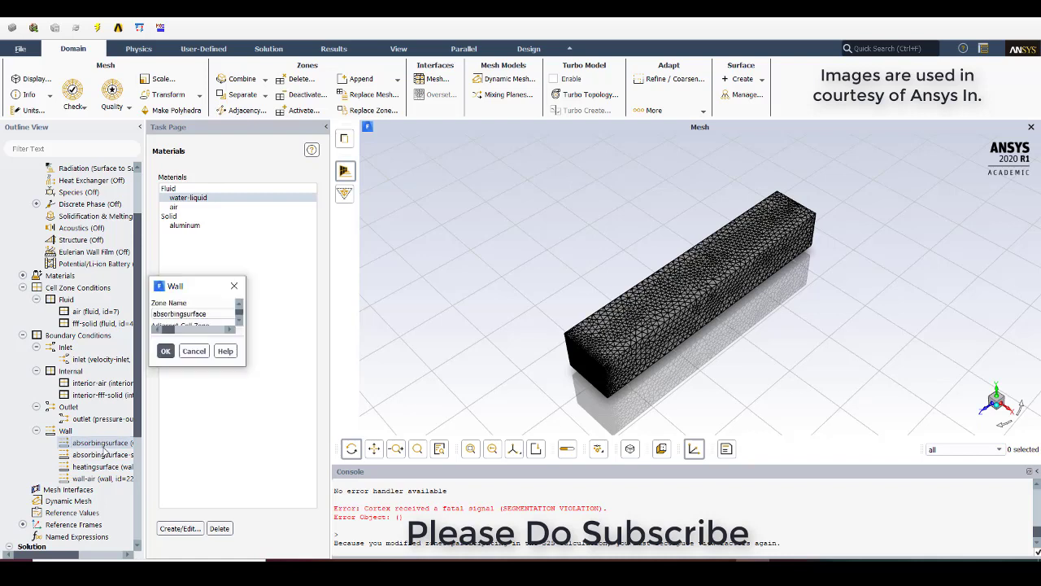
left_click(267, 375)
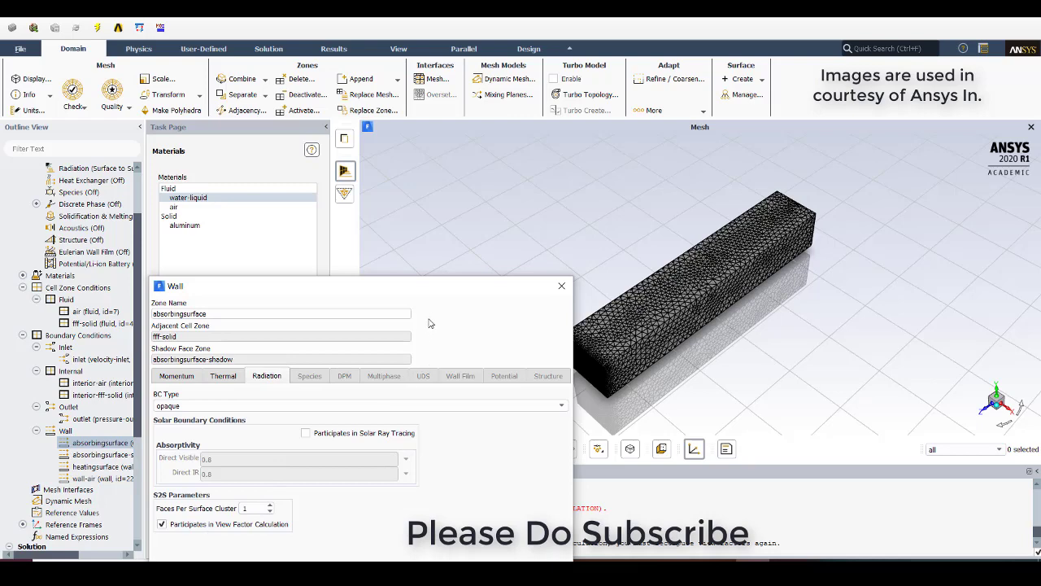
left_click_drag(433, 296, 437, 240)
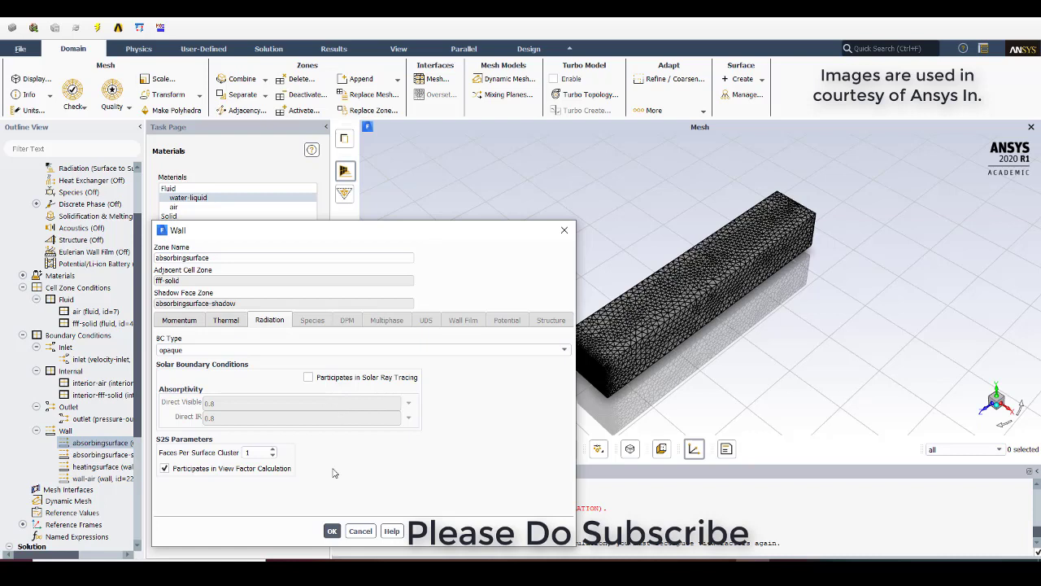
left_click(334, 531)
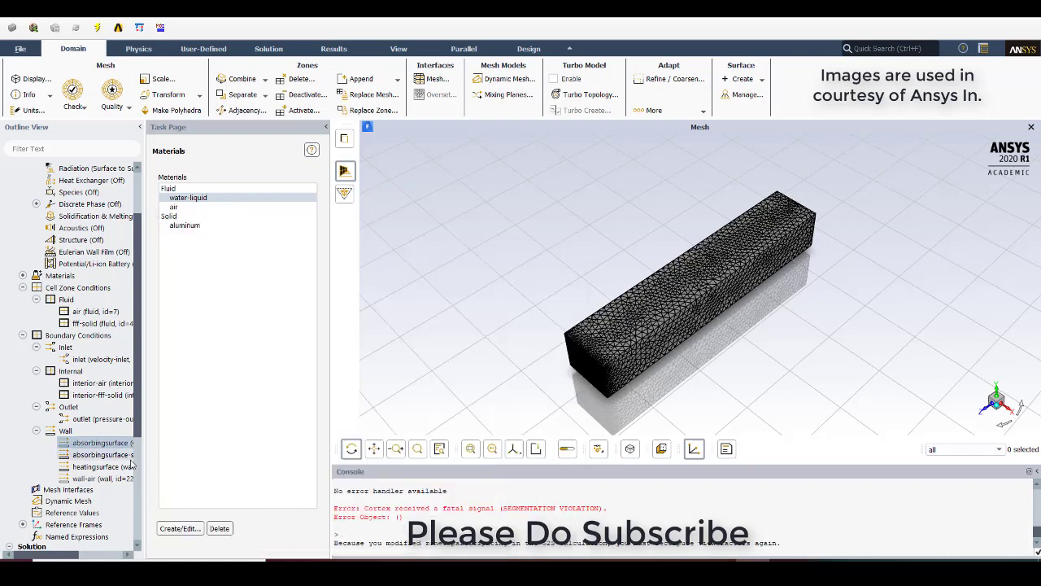
left_click(126, 456)
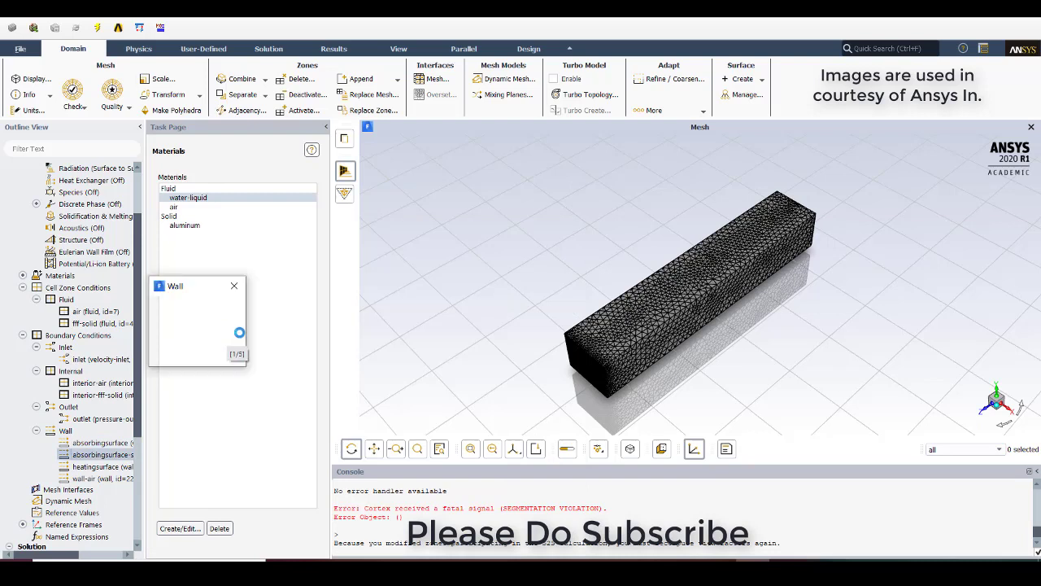
left_click(269, 377)
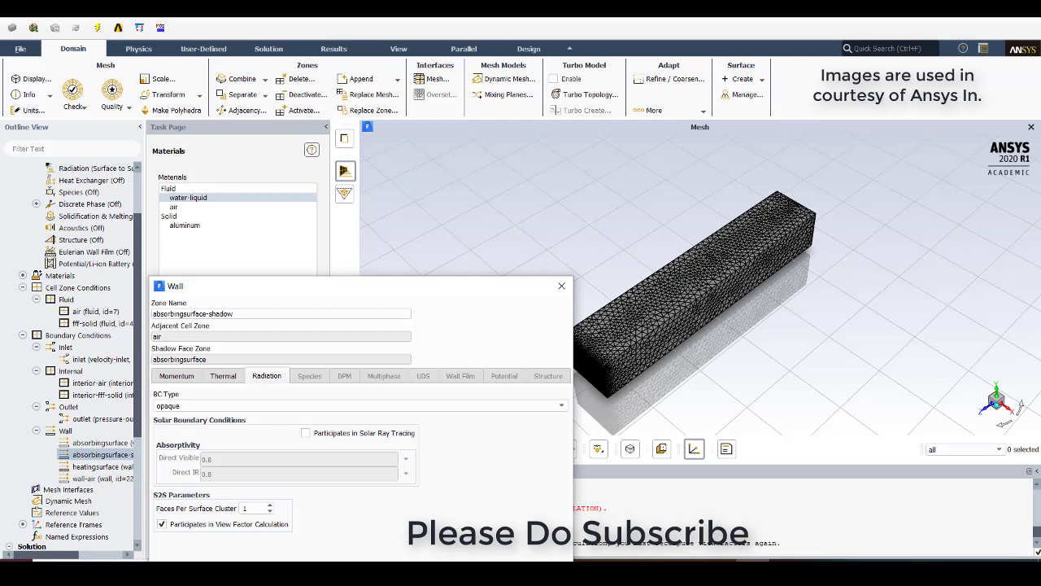
key("Escape")
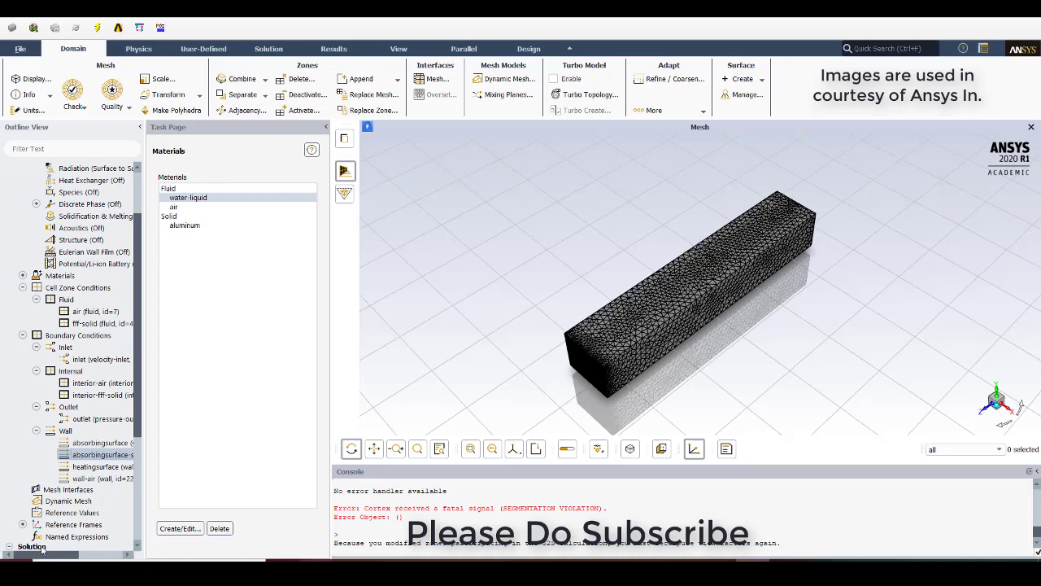
- Compute the S2S view factors, overwrite FFF.s2s.gz, and close the Radiation Model dialog
double_click(90, 167)
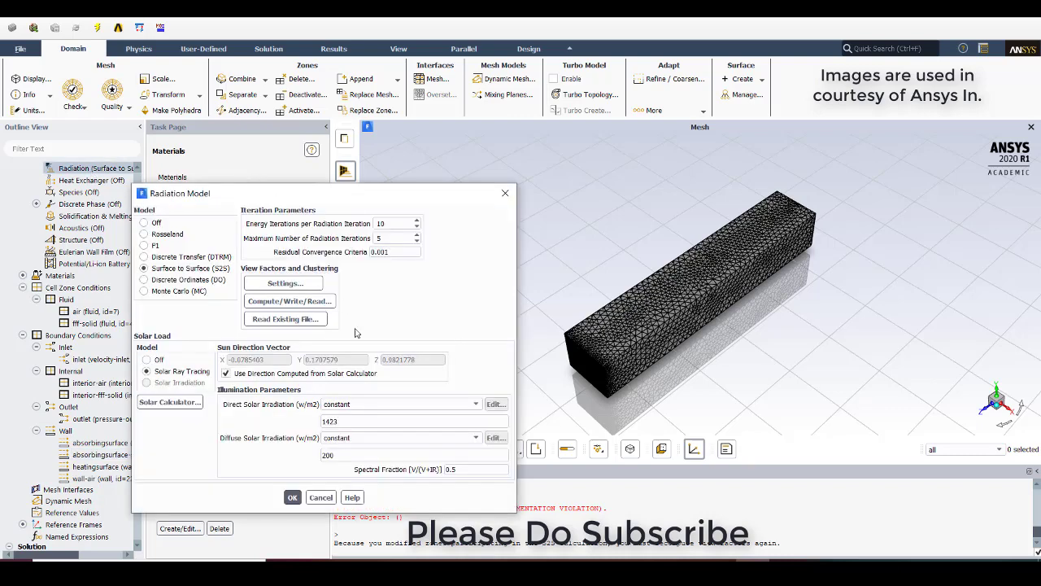
left_click(329, 303)
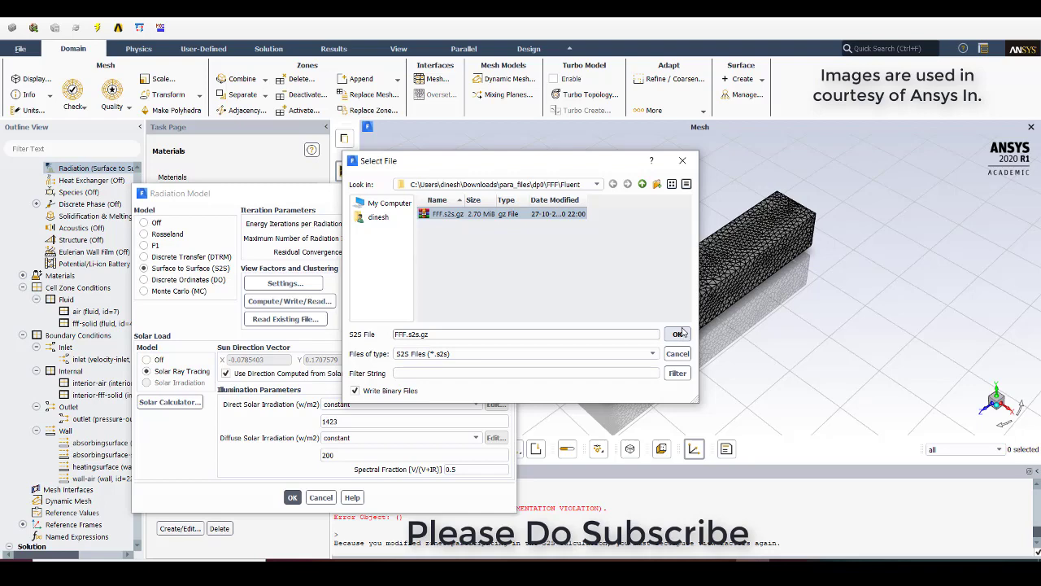
left_click(680, 334)
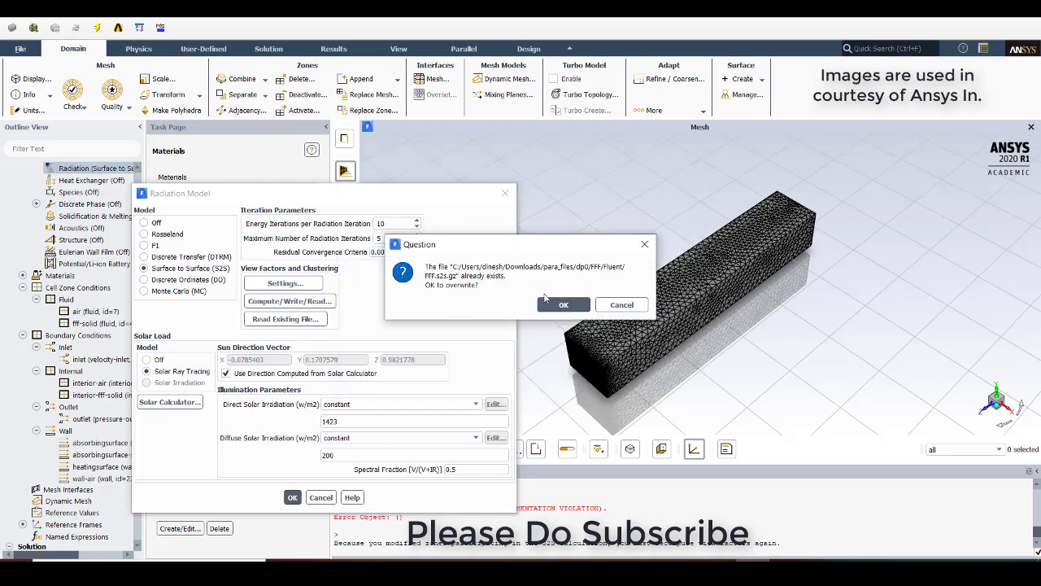
left_click(563, 306)
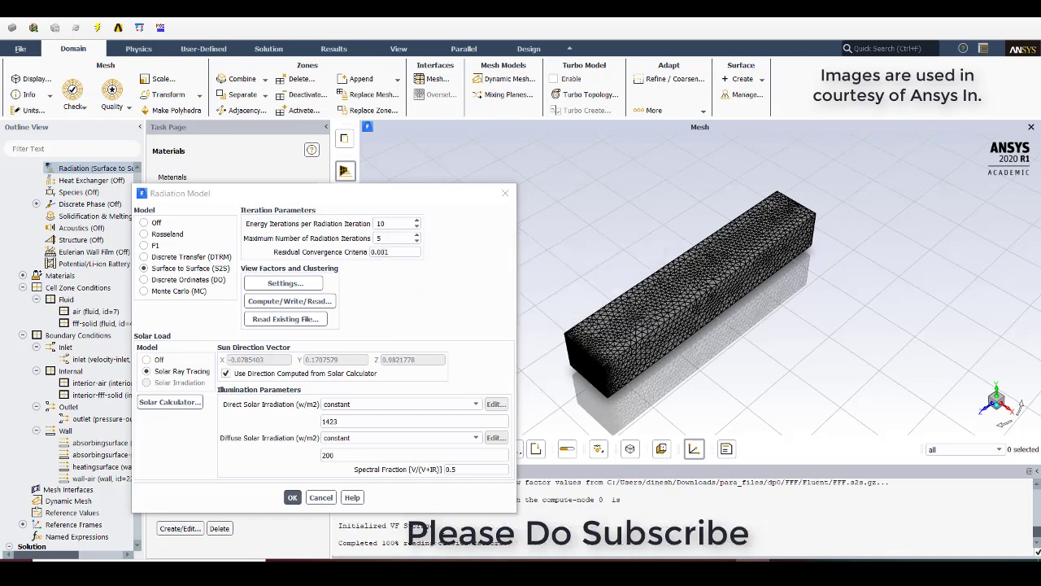
left_click(293, 497)
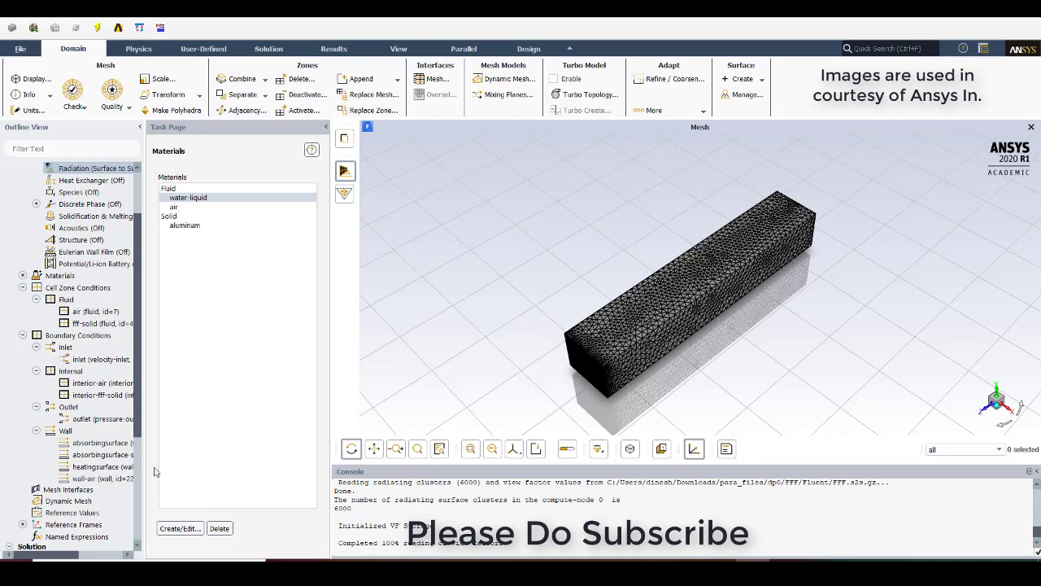
- Initialize the solution and run the calculation until it converges after about 69 iterations
scroll(126, 460, "down", 3)
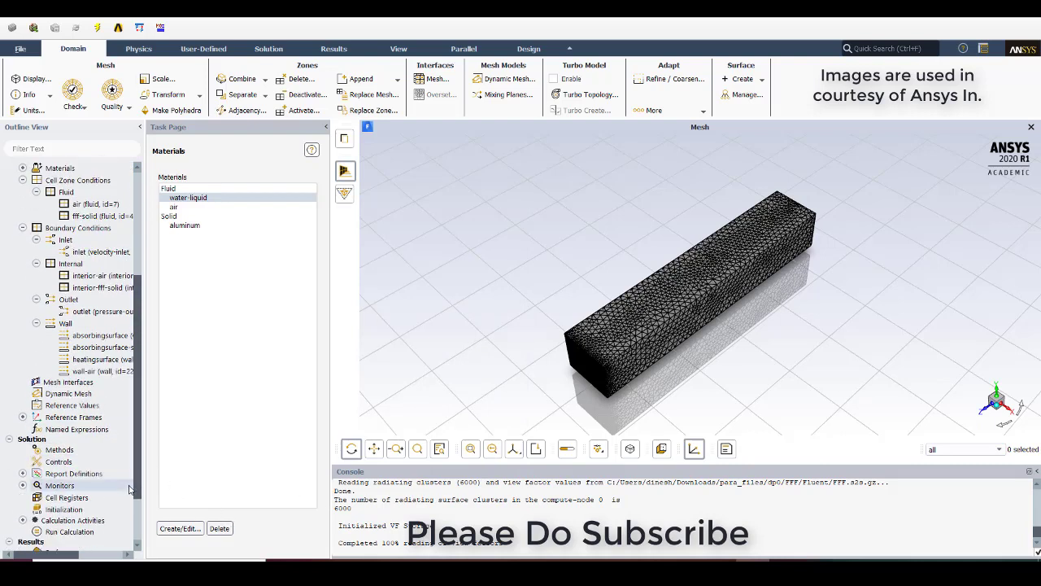
double_click(56, 509)
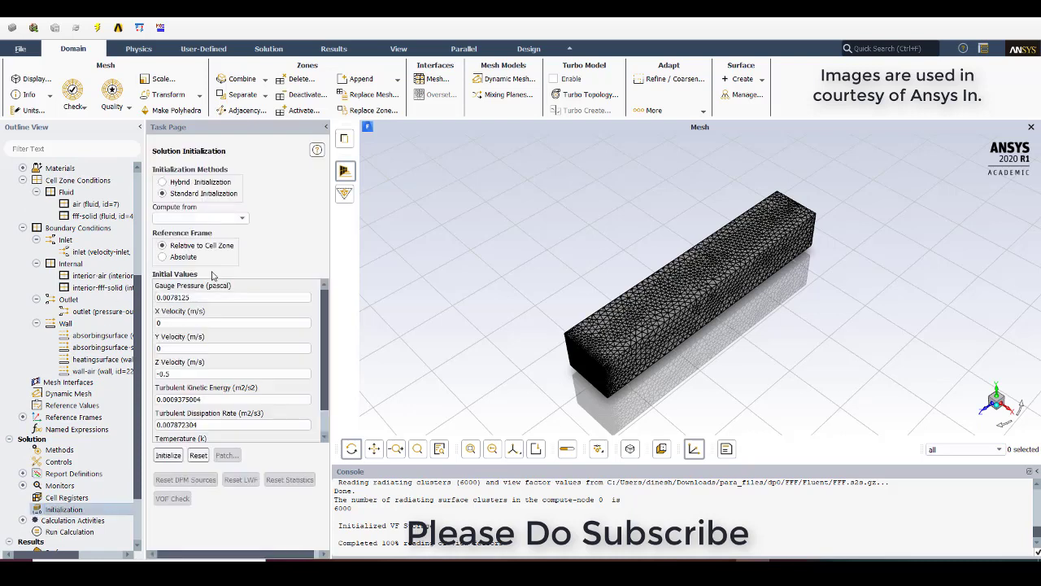
left_click(167, 456)
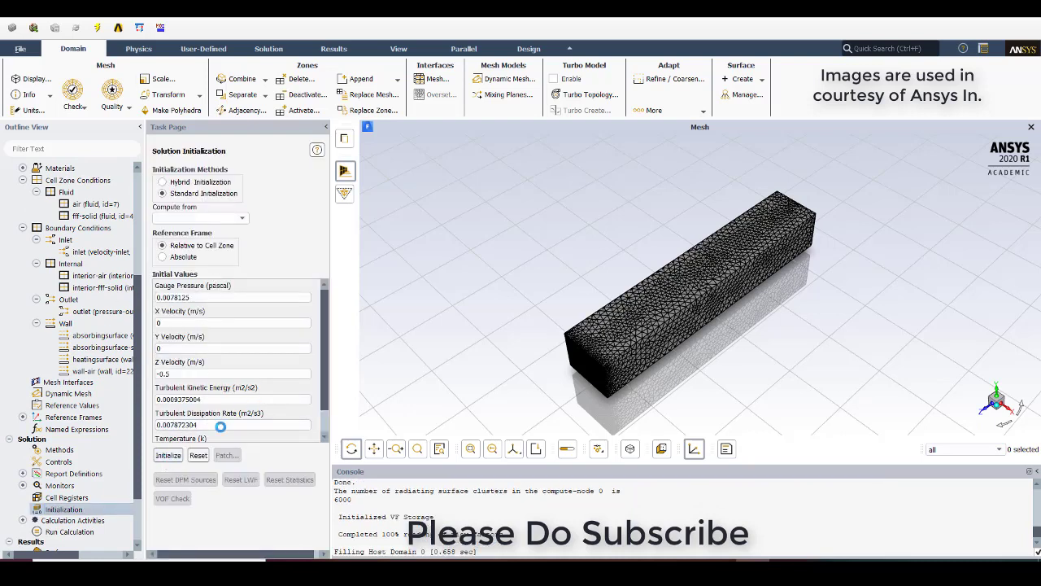
left_click(80, 534)
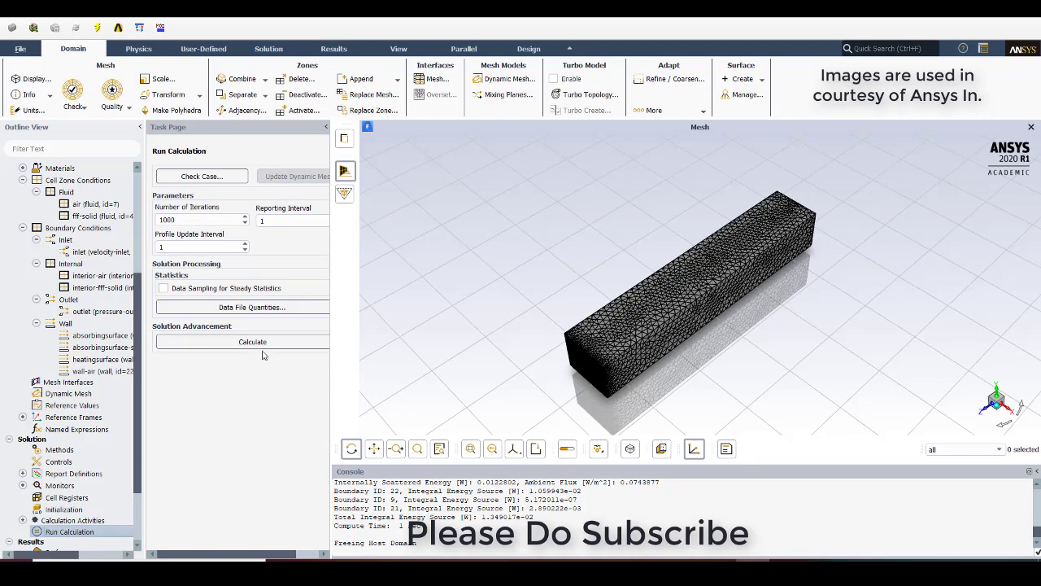
left_click(266, 345)
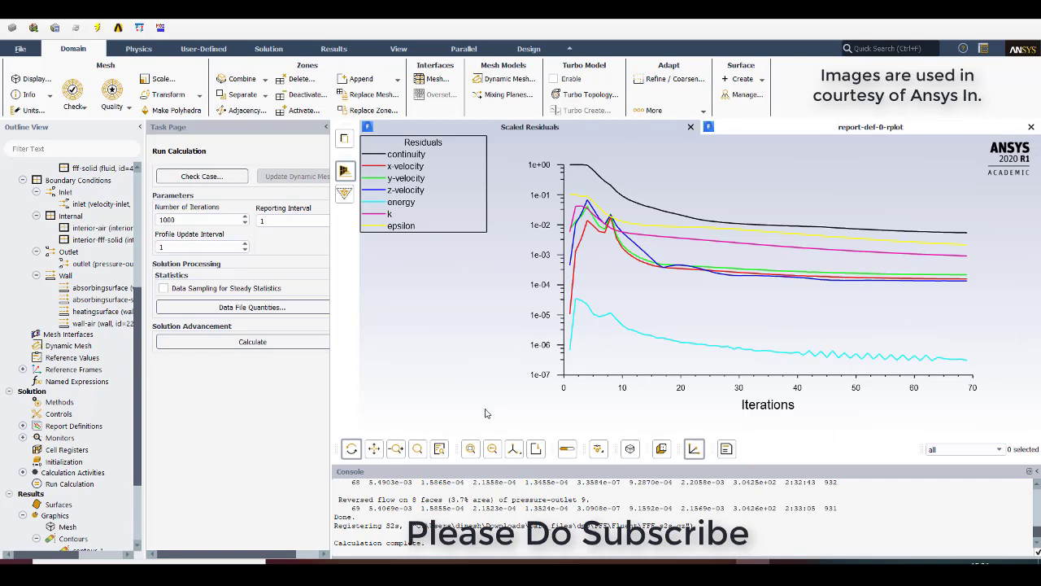
- Limit the contour-1 static temperature surfaces to the outlet only, deselecting heatingsurface and inlet
double_click(87, 551)
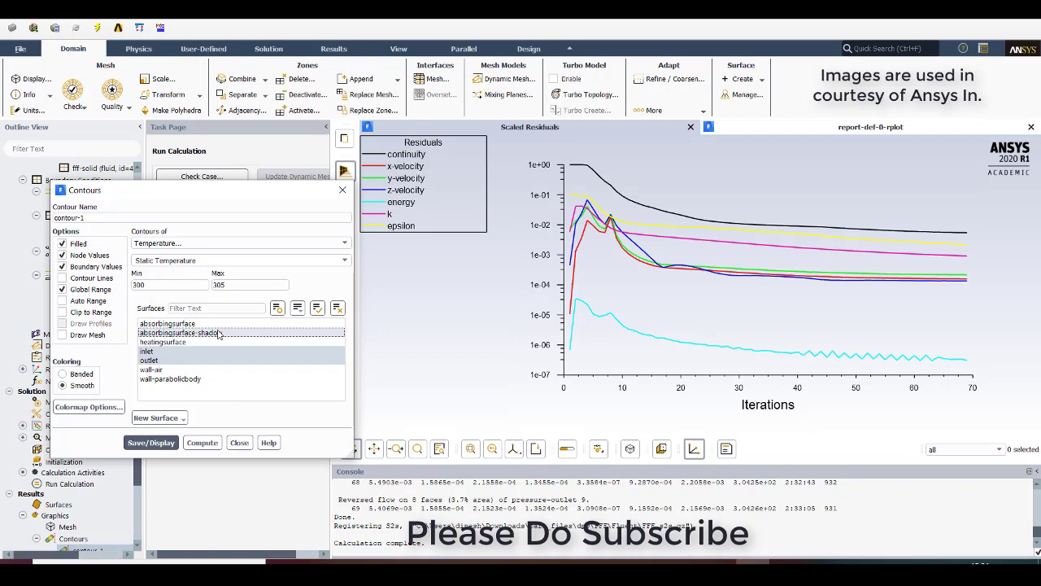
left_click(162, 342)
left_click(171, 361)
left_click(171, 351)
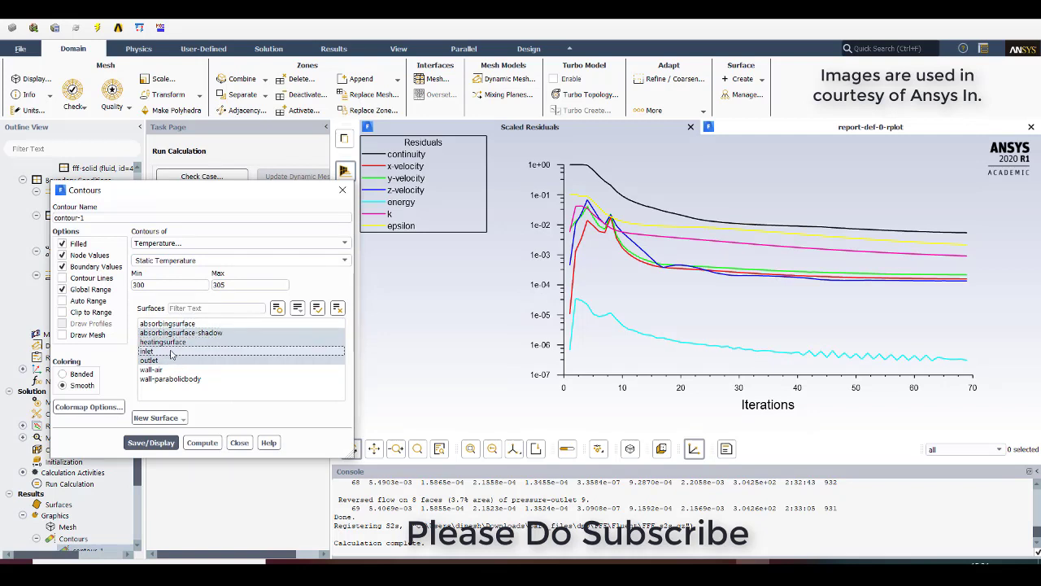
left_click(172, 342)
left_click(175, 333)
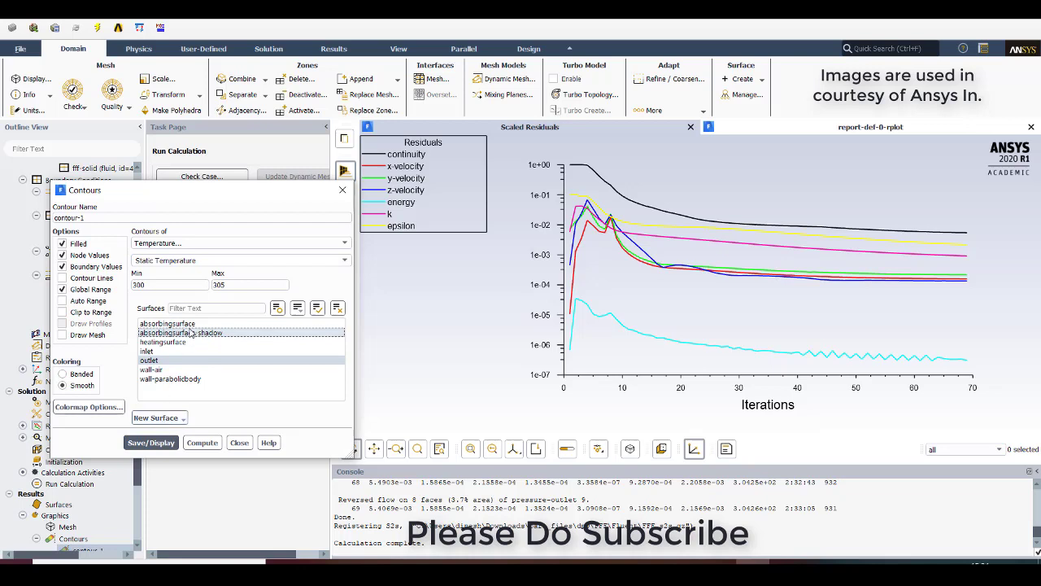
- Display the outlet temperature contours (300–305 K), fitted and rotated to face the outlet
left_click(175, 442)
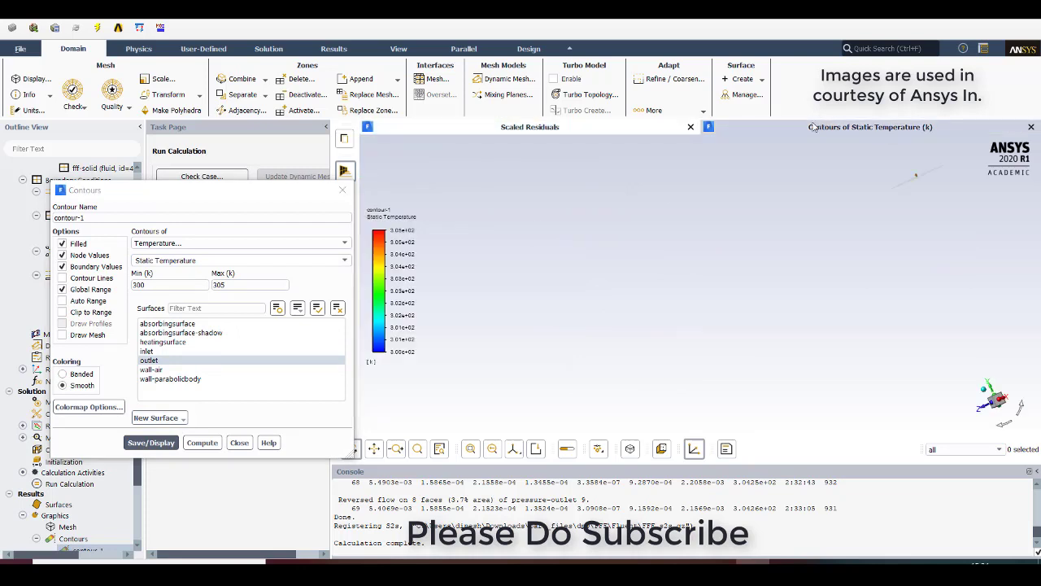
left_click(472, 449)
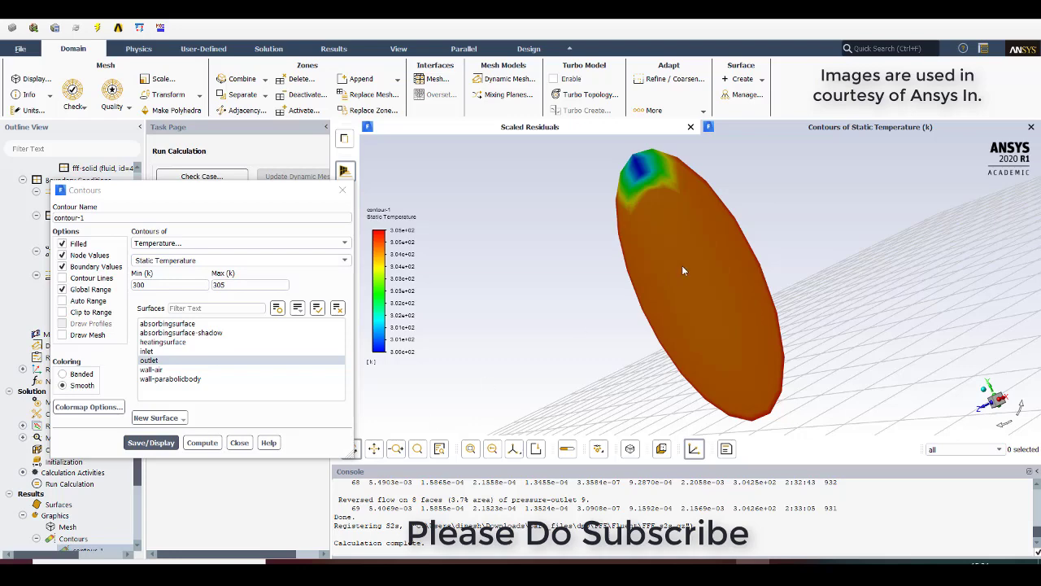
left_click_drag(682, 271, 796, 246)
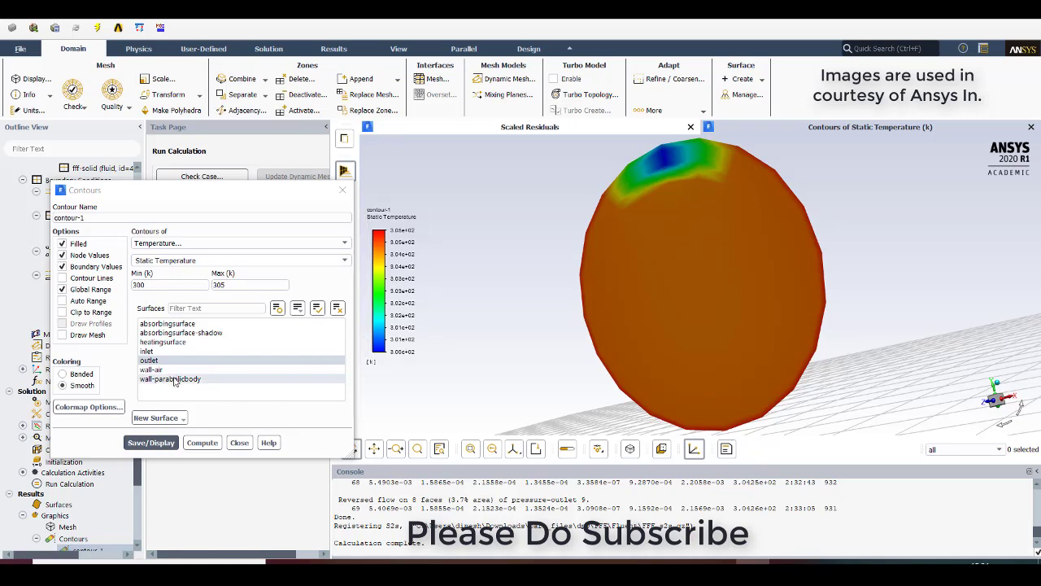
- Add heatingsurface to the contours, recompute the range, and view the collector lengthwise
left_click(167, 342)
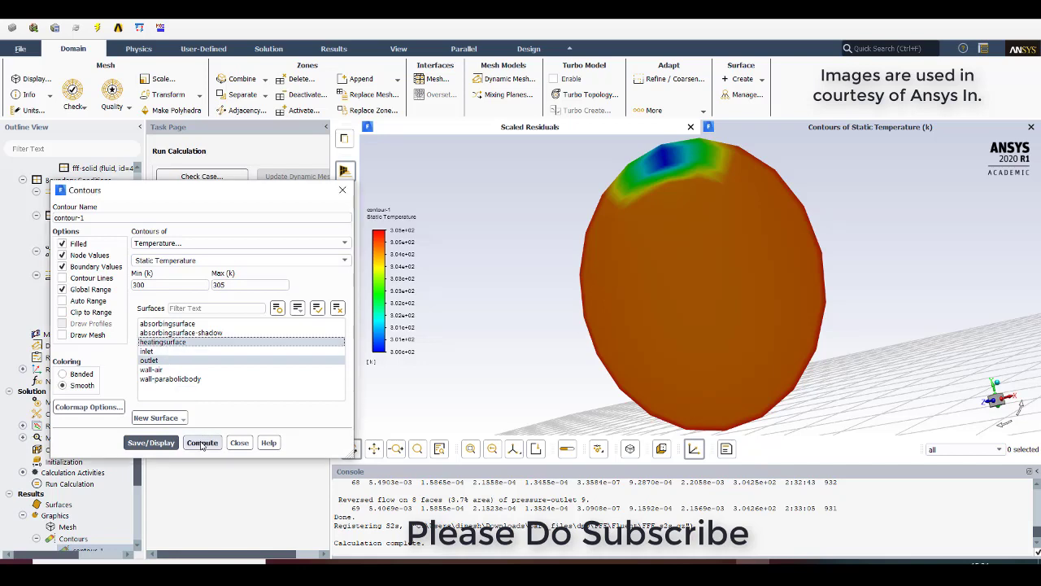
left_click(201, 444)
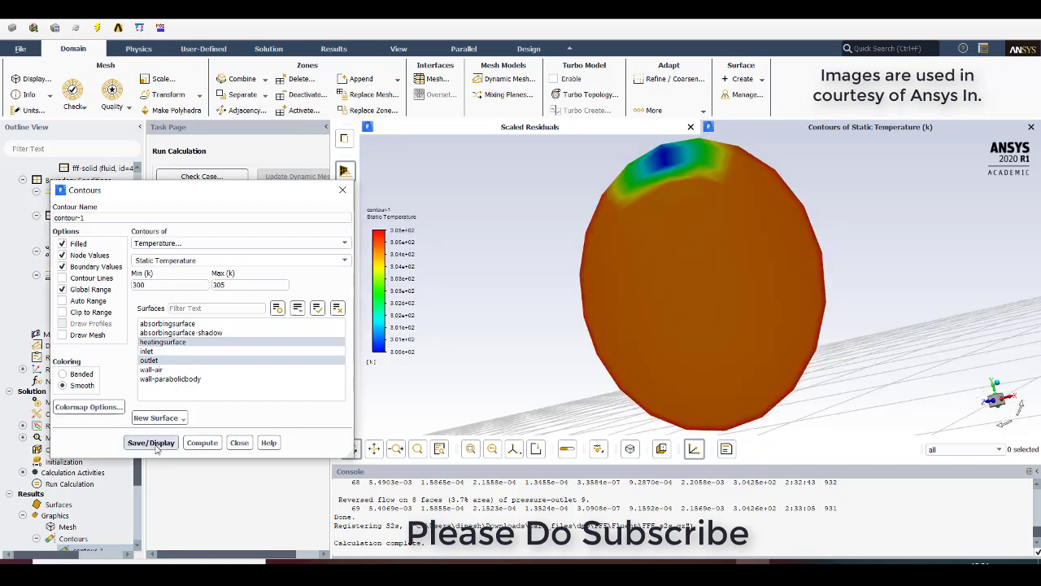
left_click(470, 449)
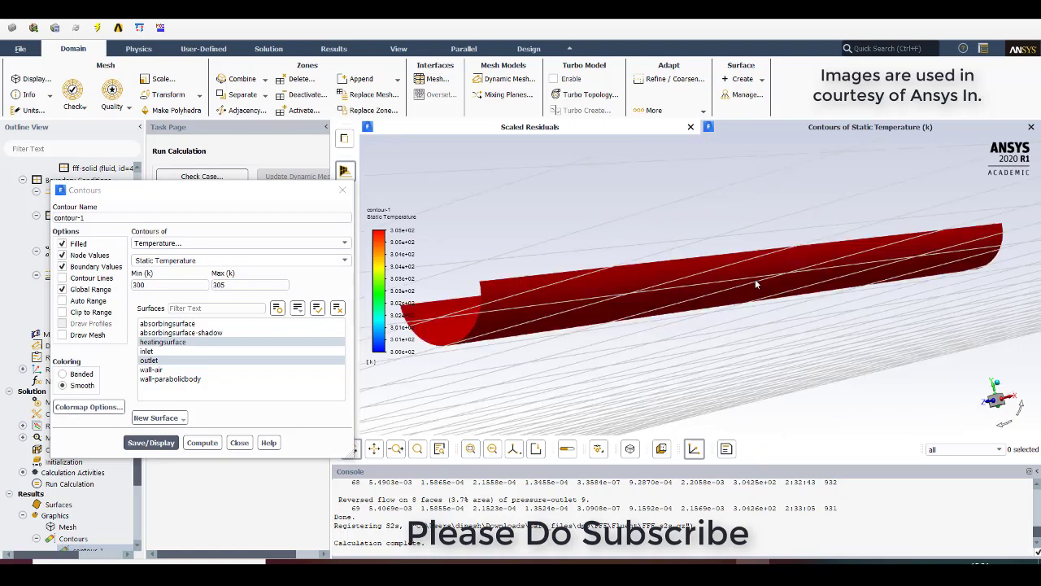
left_click_drag(755, 279, 569, 313)
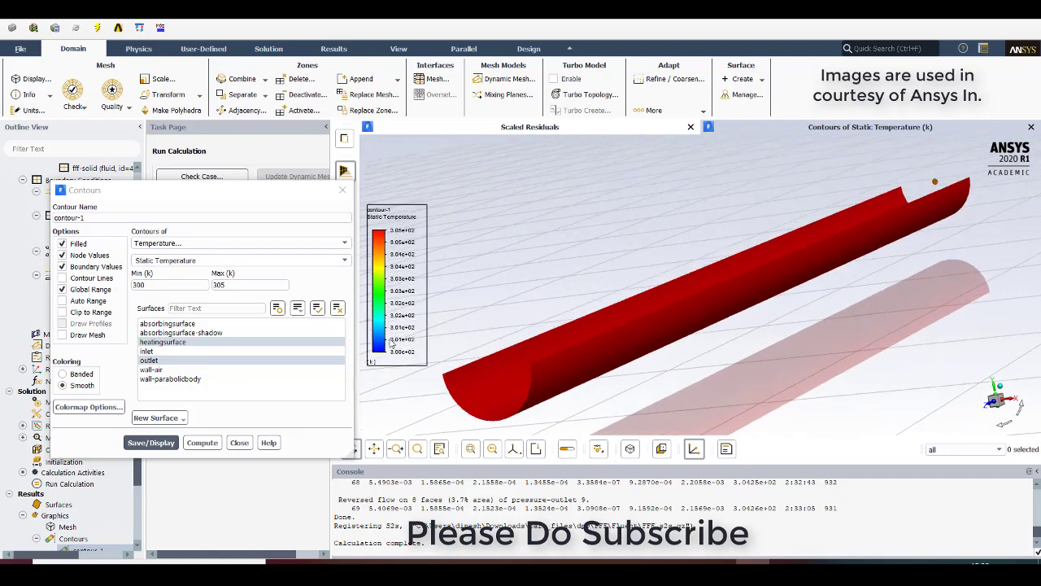
- Add absorbingsurface-shadow to the contours and redraw, looking along the absorber pipe
left_click(268, 333)
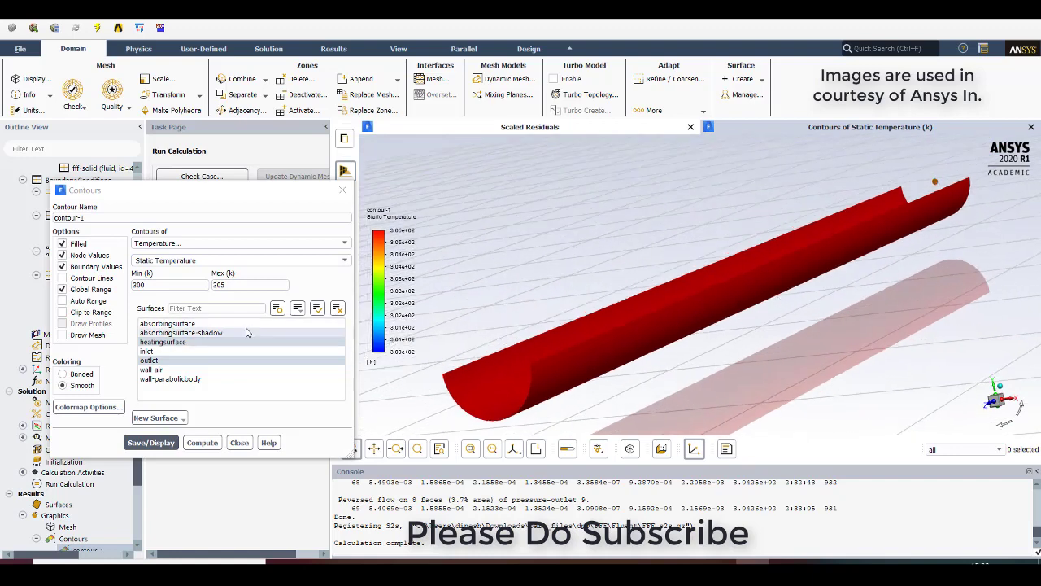
left_click(152, 442)
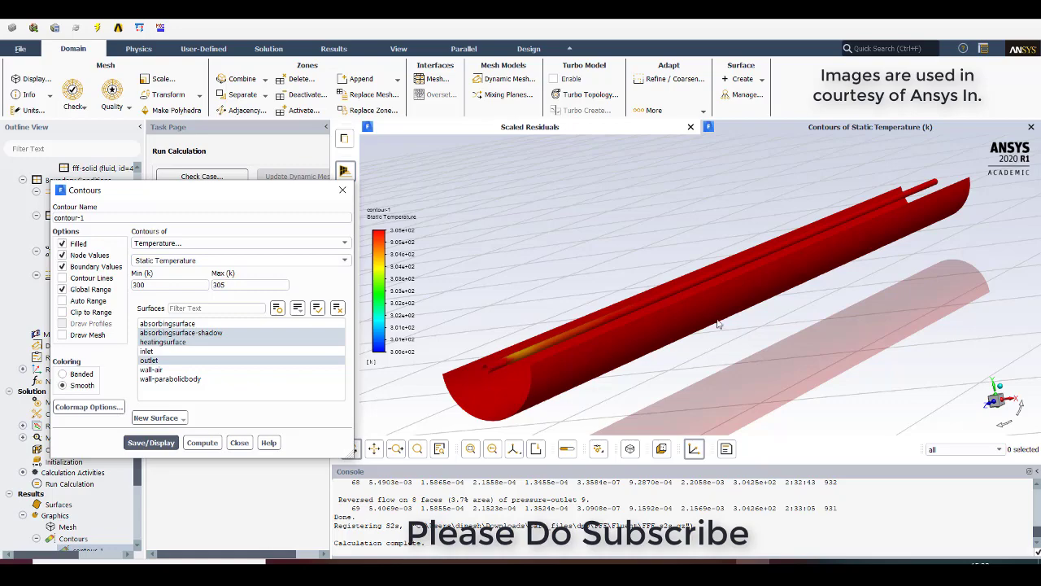
left_click_drag(719, 324, 708, 353)
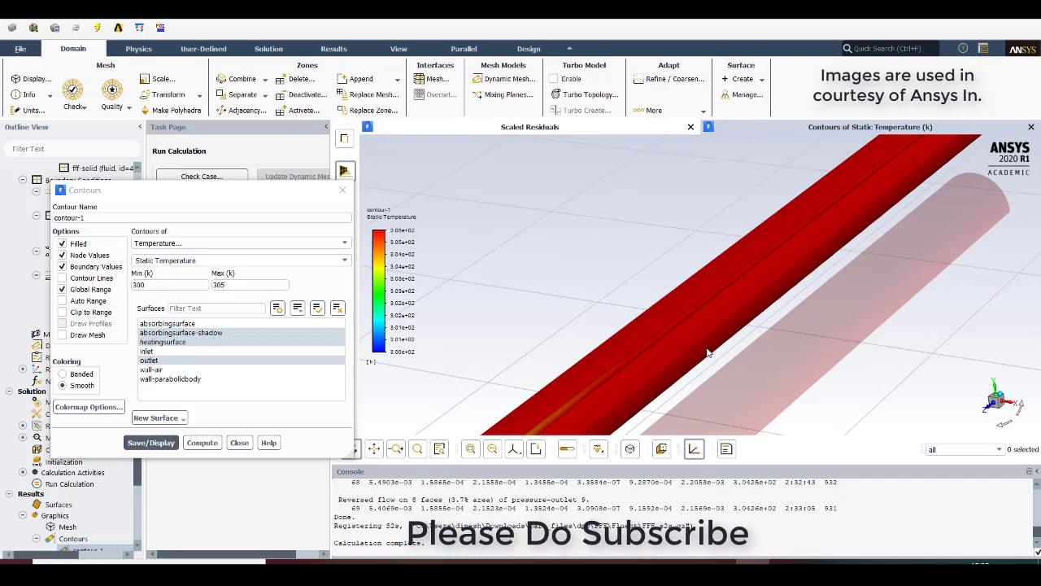
left_click(180, 342)
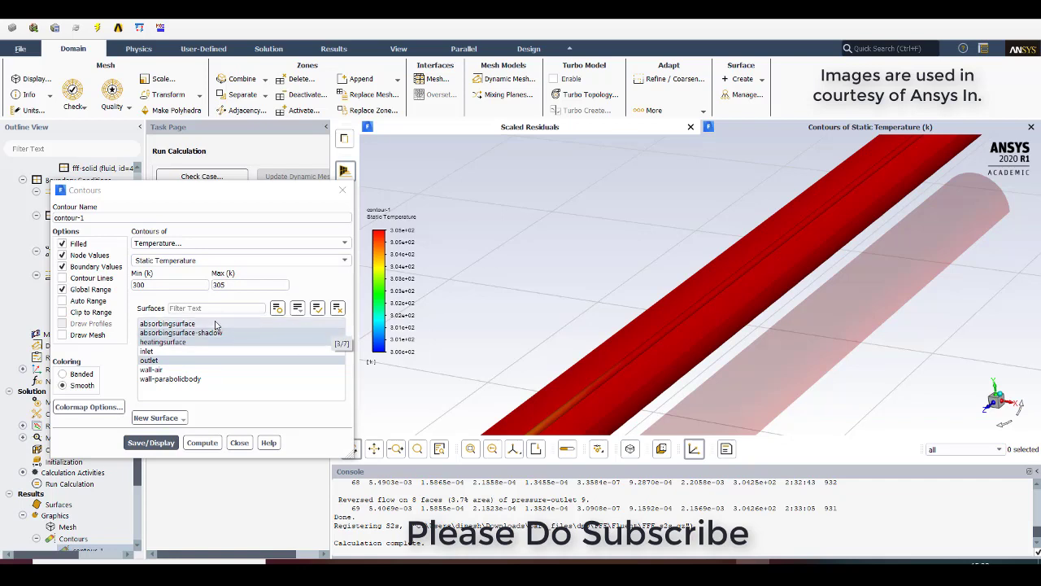
- Display temperature contours on absorbingsurface-shadow, inlet and outlet, without the heating surface
left_click_drag(216, 326, 169, 356)
left_click(170, 350)
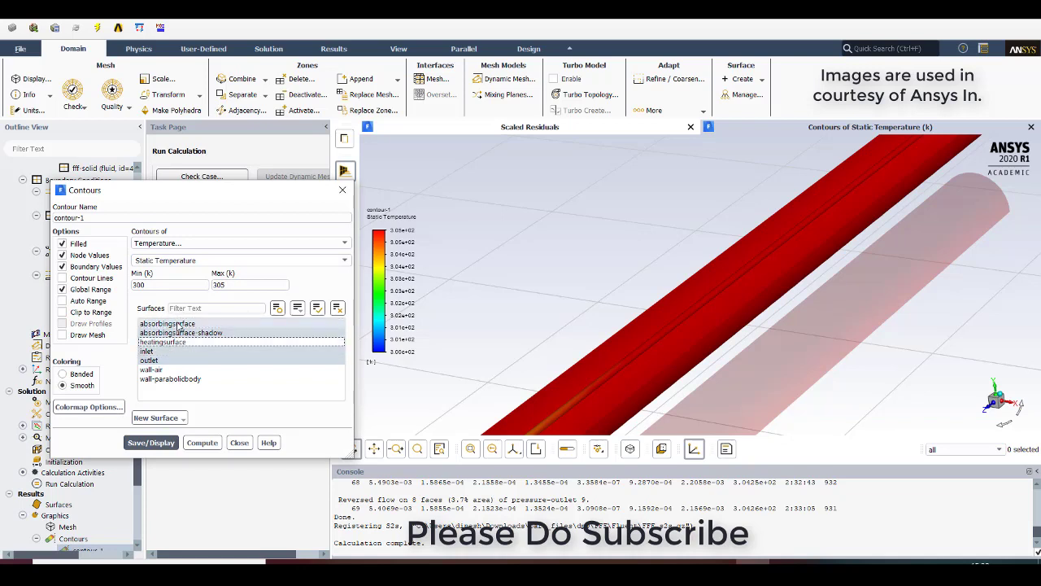
left_click(178, 324)
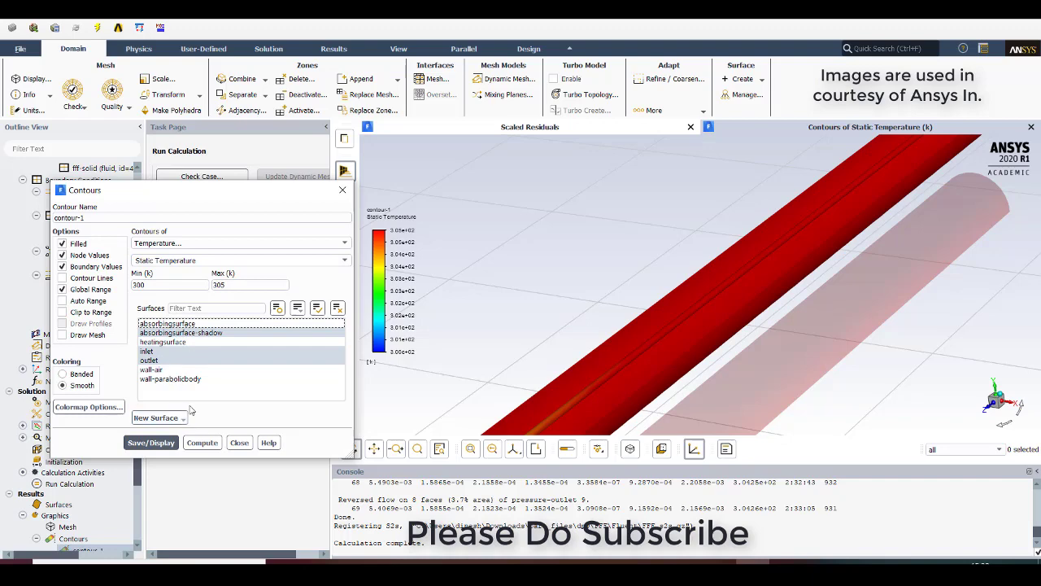
left_click(174, 443)
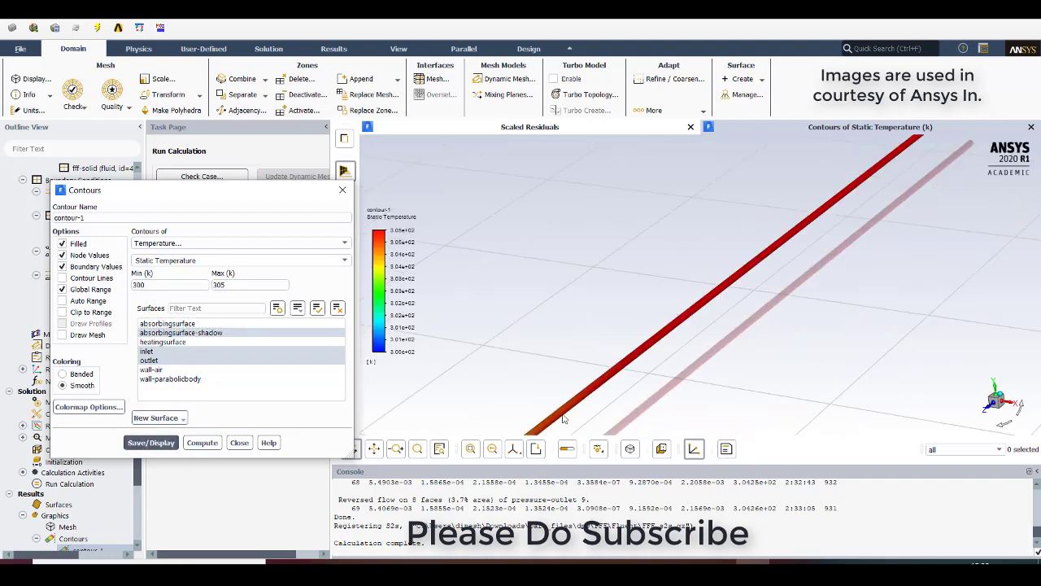
- Orbit and zoom the view along the absorber pipe to inspect its near-305 K contours
left_click_drag(576, 400, 593, 368)
scroll(593, 367, "up", 5)
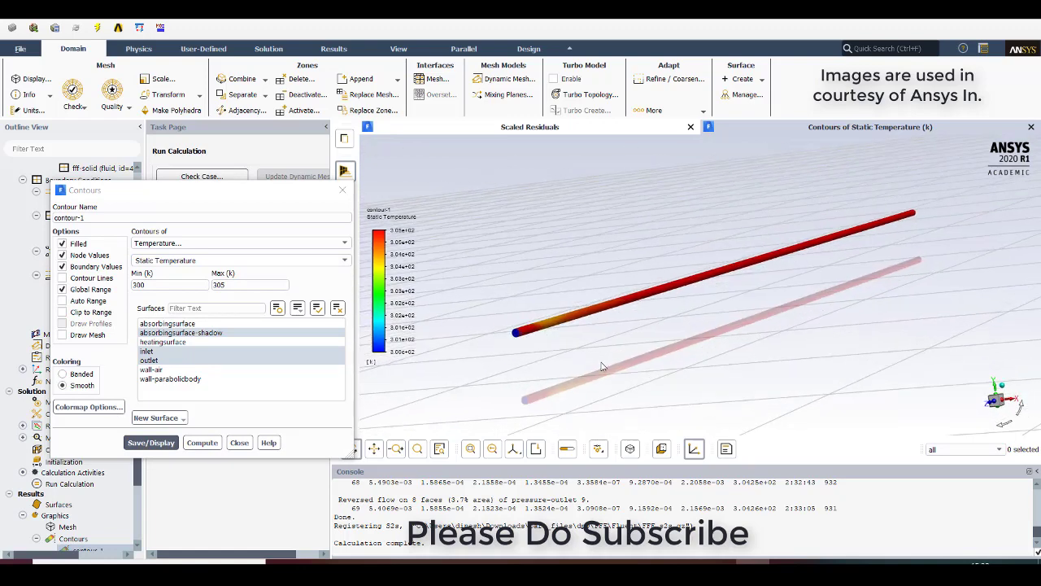
left_click_drag(501, 379, 523, 346)
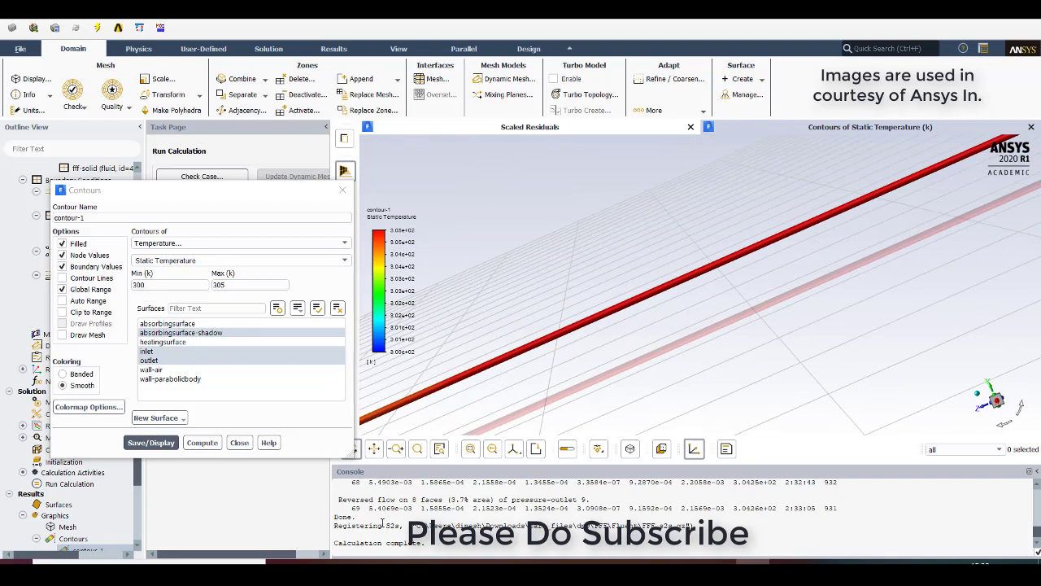
left_click_drag(737, 259, 618, 302)
left_click_drag(763, 304, 665, 327)
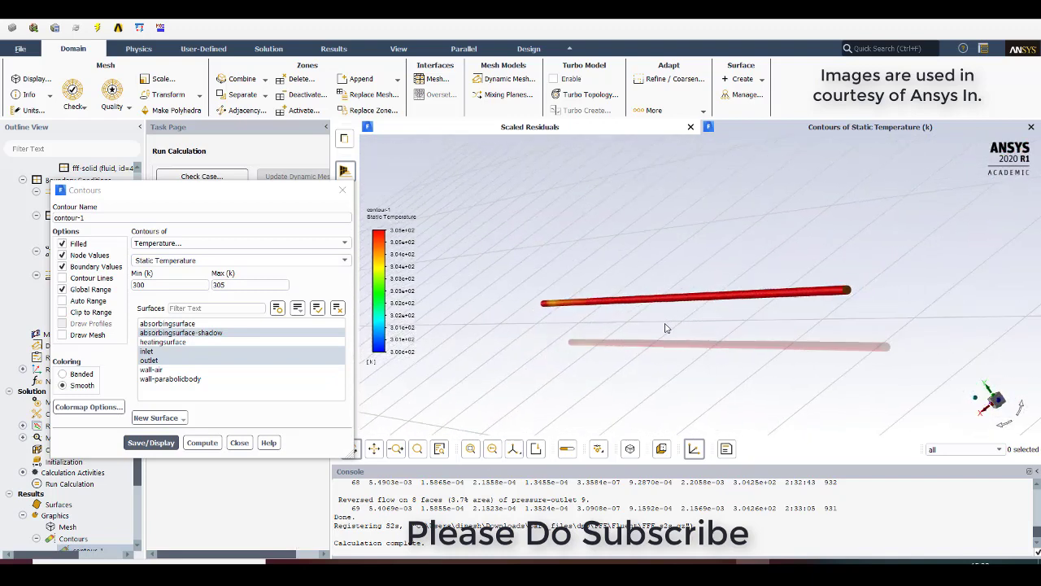
left_click(474, 453)
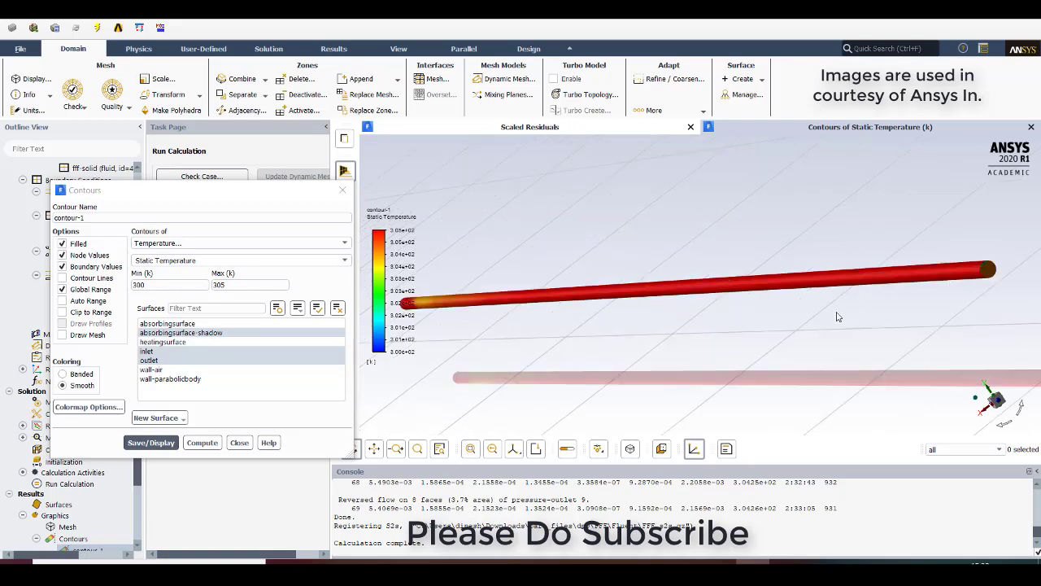
scroll(838, 317, "down", 3)
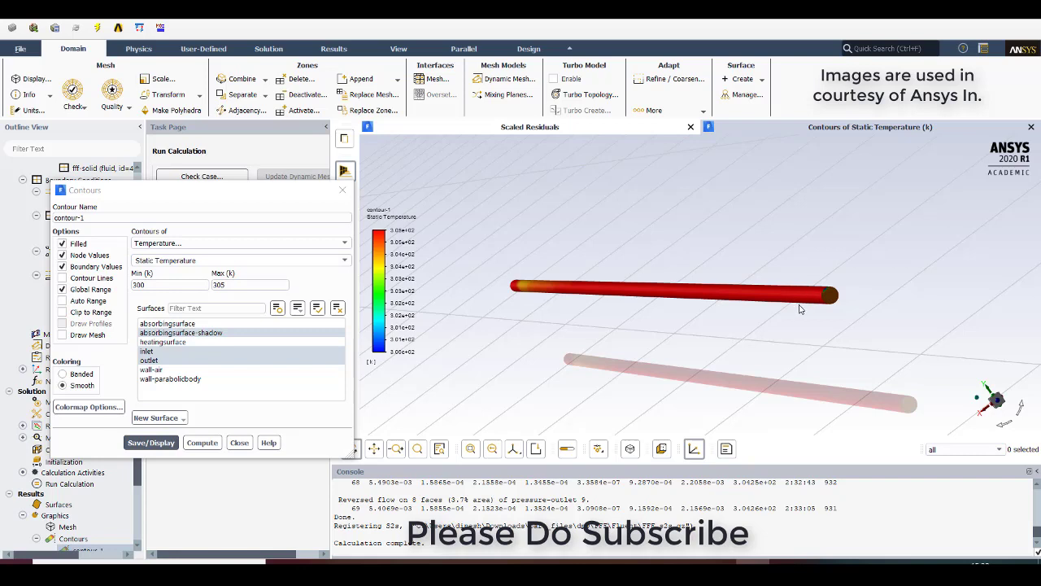
left_click_drag(800, 309, 830, 288)
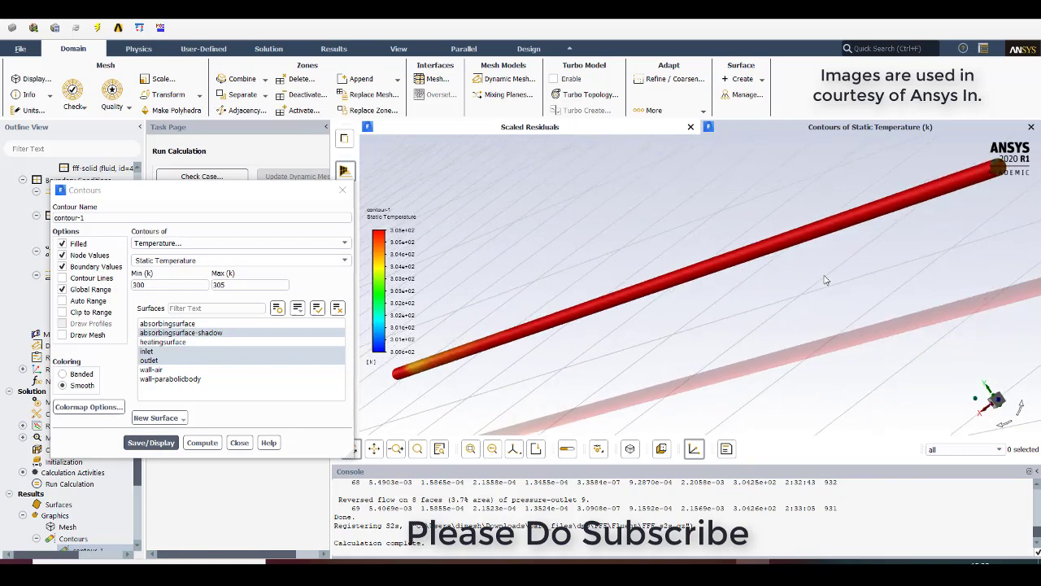
- Close the Contours dialog and orbit around the absorber pipe's temperature contours
left_click(240, 443)
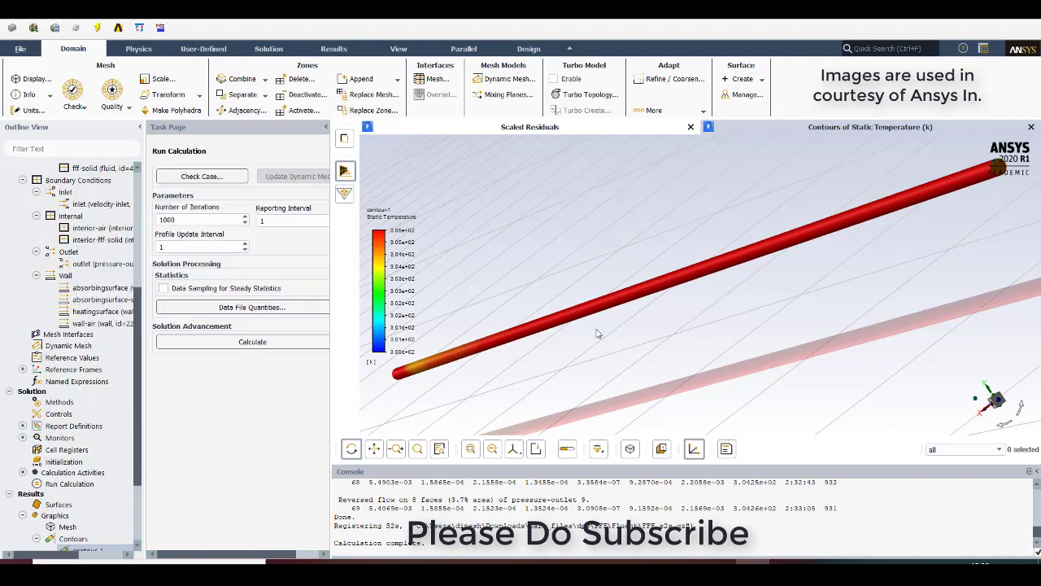
left_click_drag(597, 334, 679, 267)
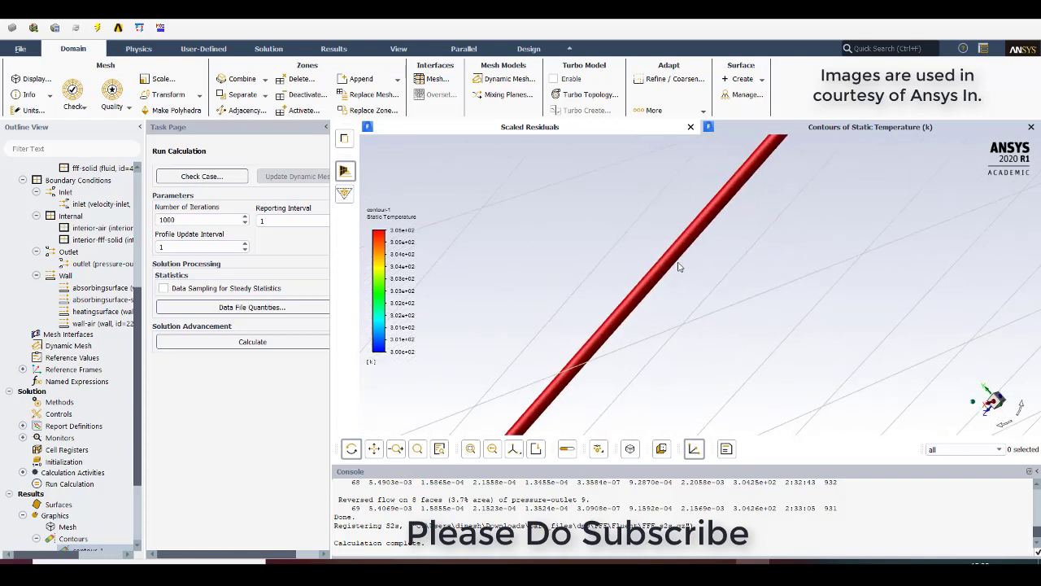